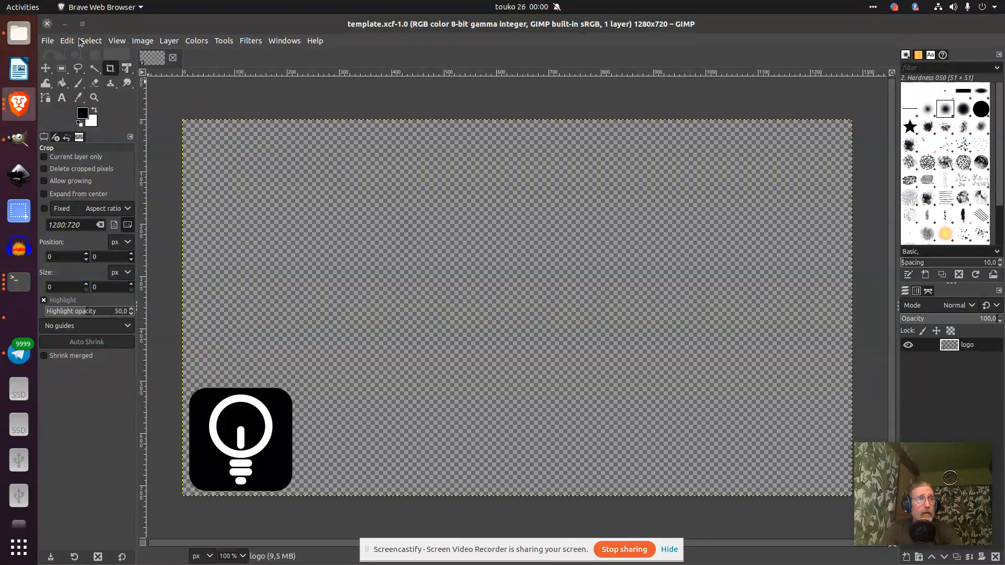
Check the size and other image properties of template.xcf
{"action": "left_click", "coordinate": [141, 40]}
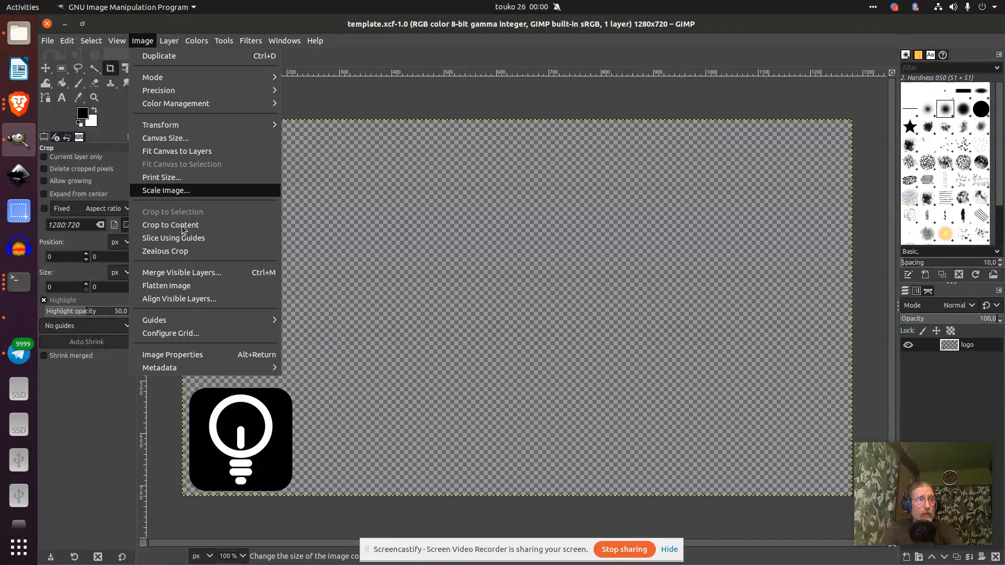
{"action": "left_click", "coordinate": [181, 354]}
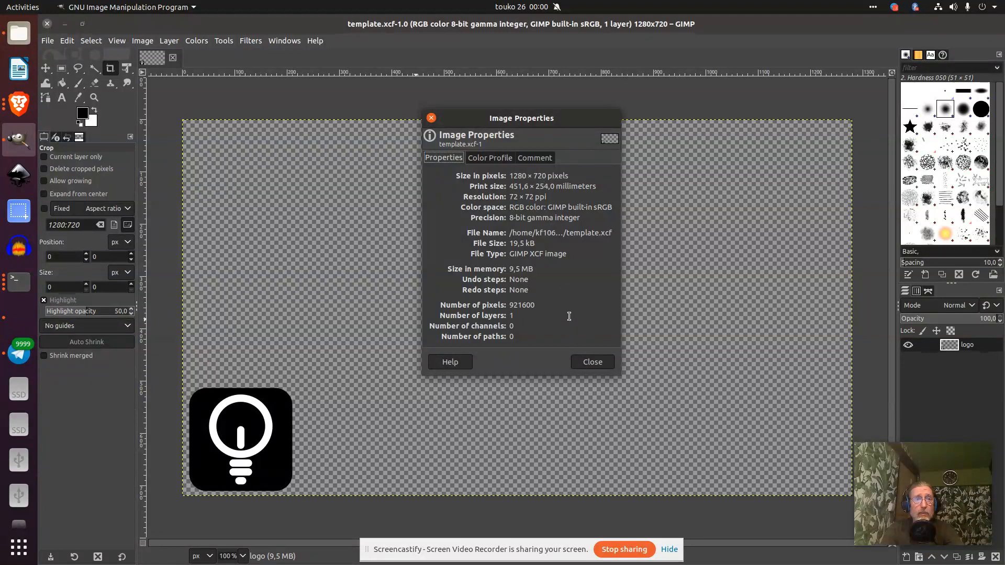
{"action": "left_click", "coordinate": [589, 359]}
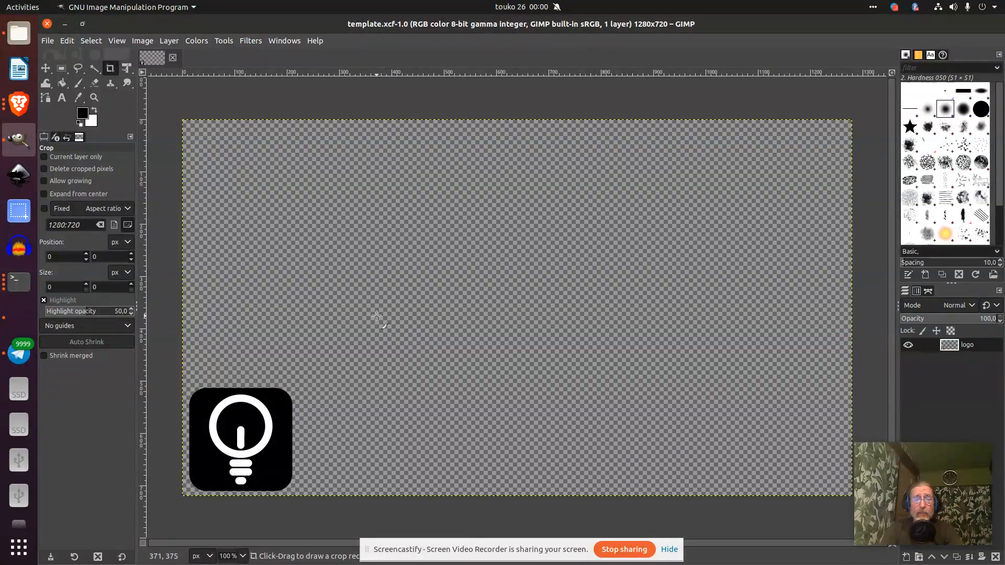
Switch to VLC with VID_20210525_185622.mp4, pause it at the opening frame, take a snapshot, and close the player
{"action": "left_click", "coordinate": [17, 35]}
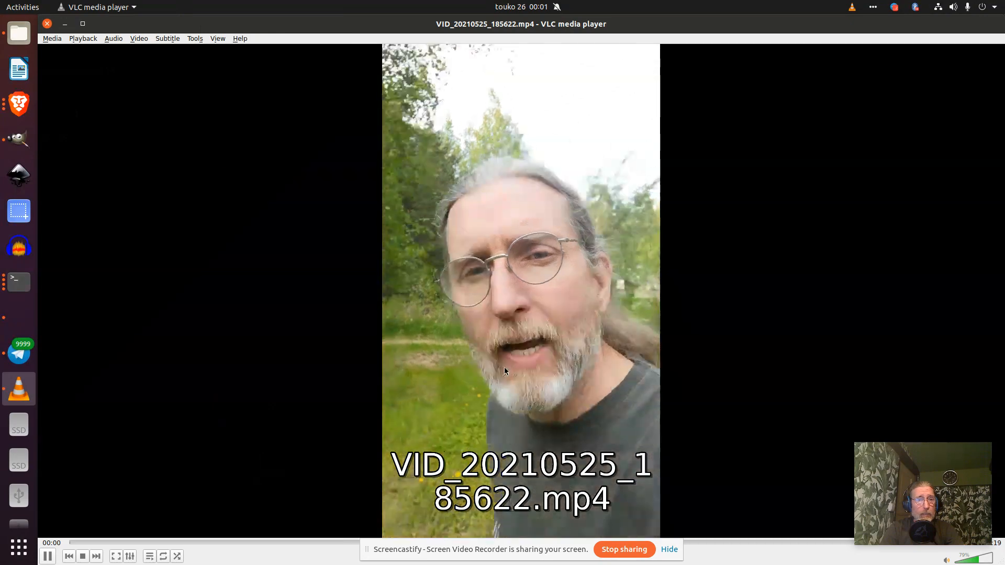
{"action": "left_click", "coordinate": [527, 336]}
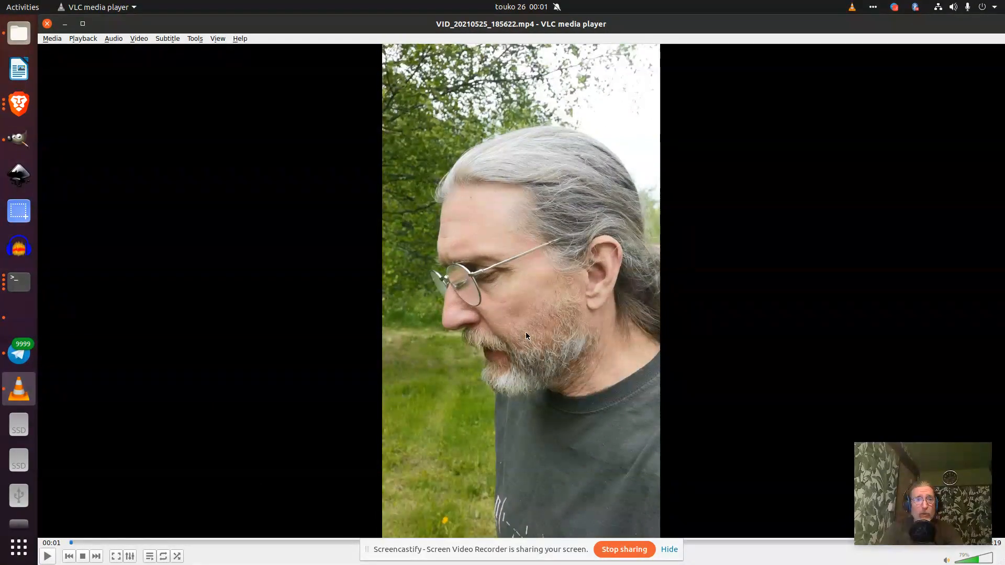
{"action": "left_click", "coordinate": [68, 556]}
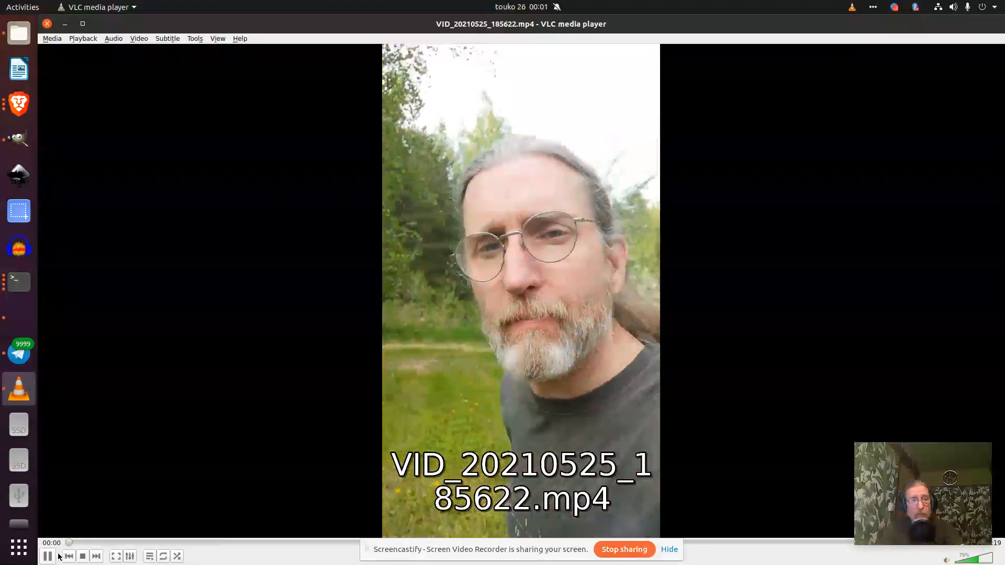
{"action": "left_click", "coordinate": [58, 556]}
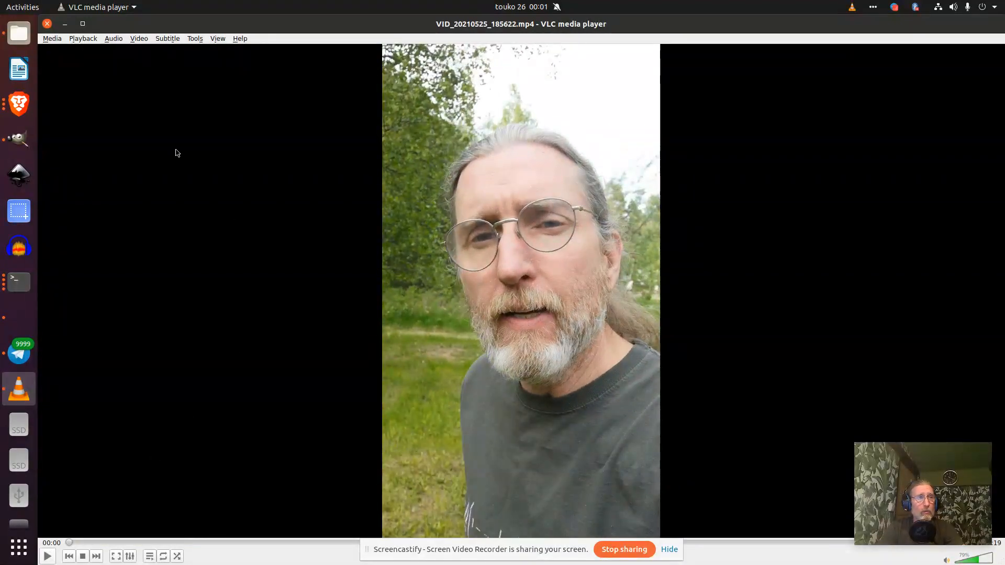
{"action": "left_click", "coordinate": [138, 40]}
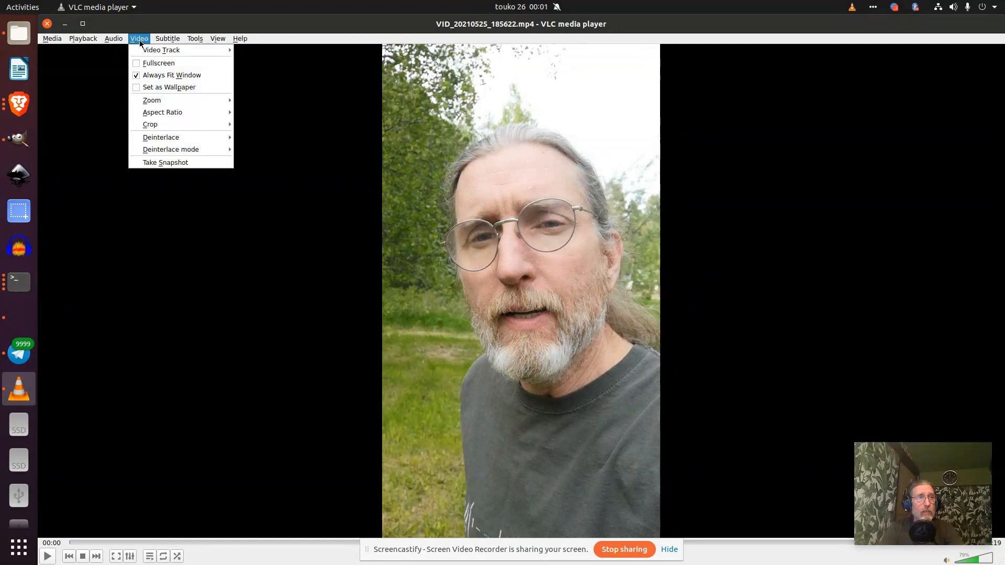
{"action": "left_click", "coordinate": [156, 163]}
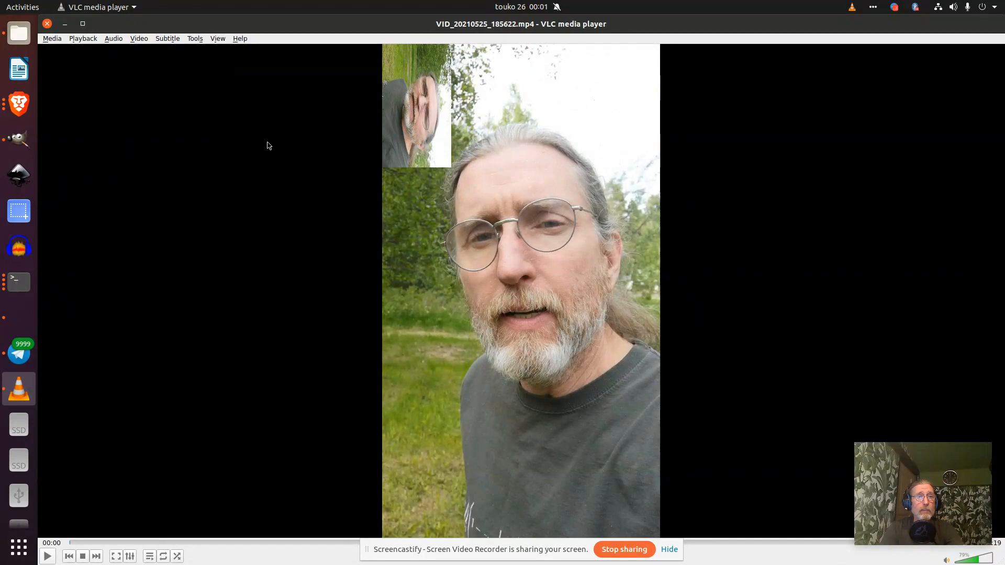
{"action": "left_click", "coordinate": [47, 25]}
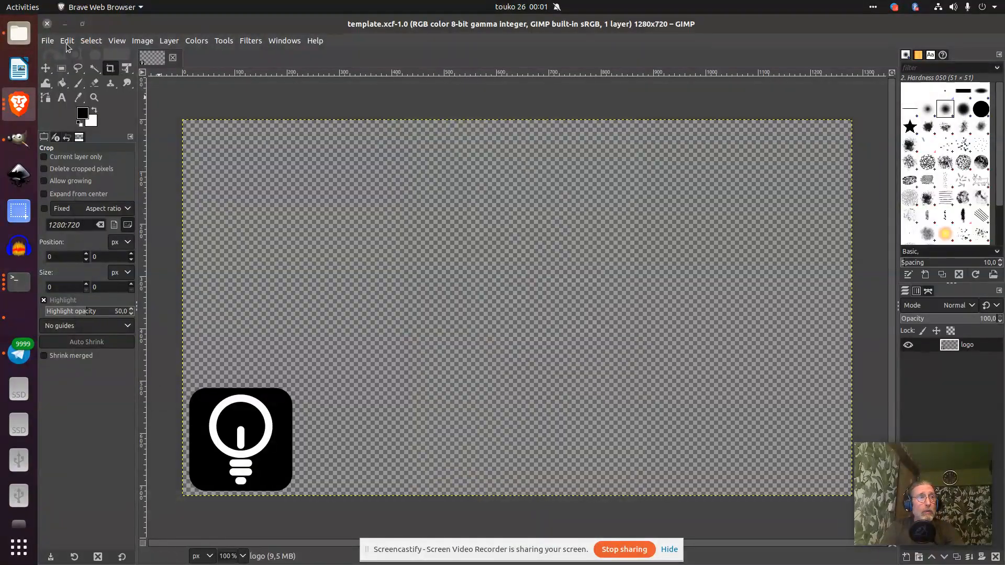
{"action": "left_click", "coordinate": [48, 41]}
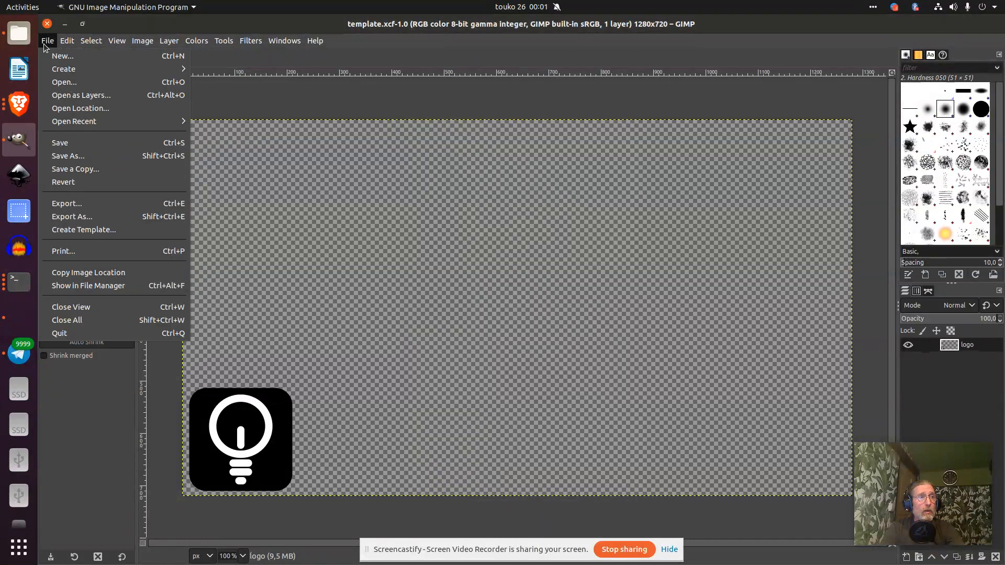
{"action": "left_click", "coordinate": [52, 96]}
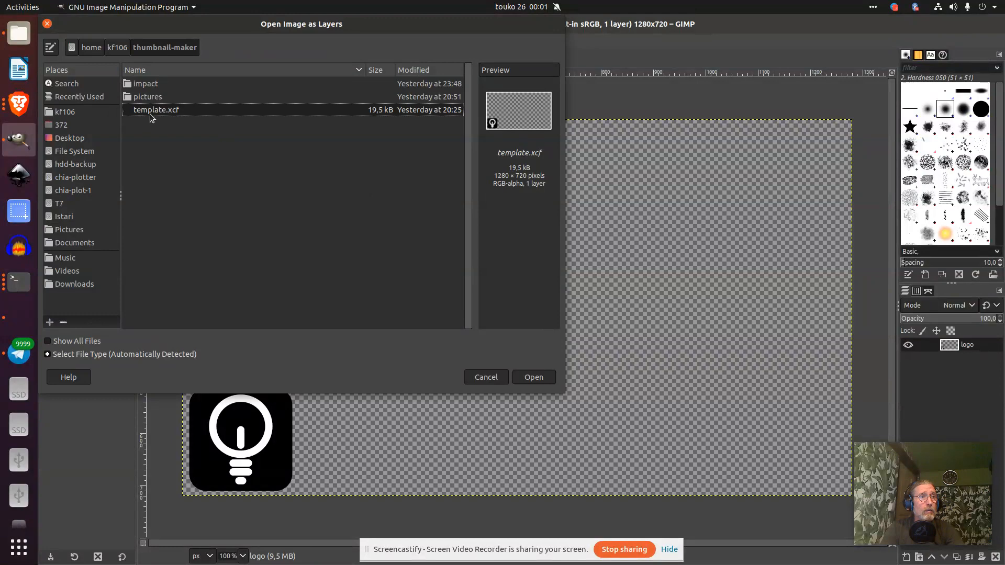
{"action": "double_click", "coordinate": [150, 97]}
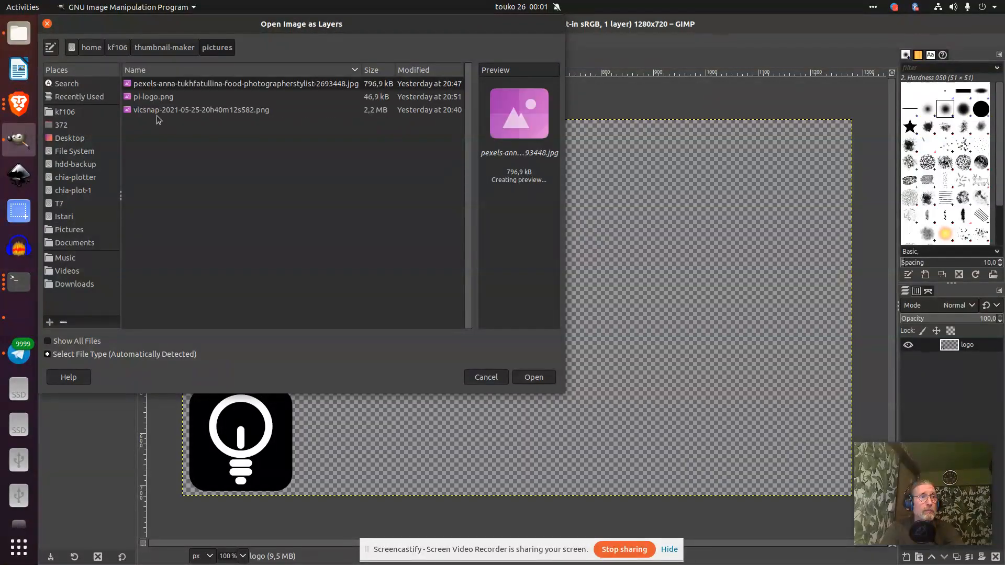
{"action": "double_click", "coordinate": [159, 108]}
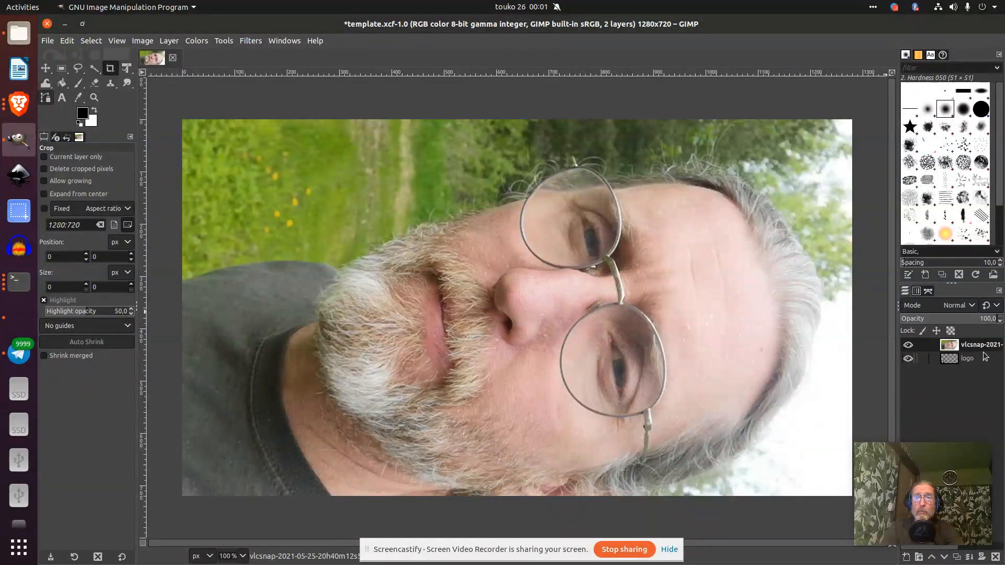
{"action": "left_click_drag", "start_coordinate": [984, 346], "coordinate": [977, 368]}
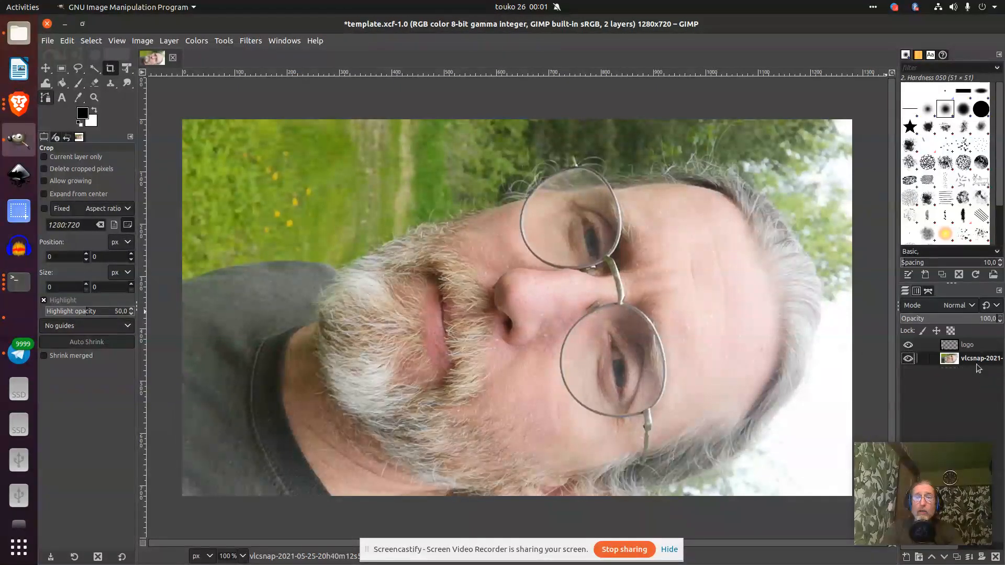
Rotate the snapshot layer 90° counter-clockwise
{"action": "left_click", "coordinate": [168, 40]}
{"action": "mouse_move", "coordinate": [209, 184]}
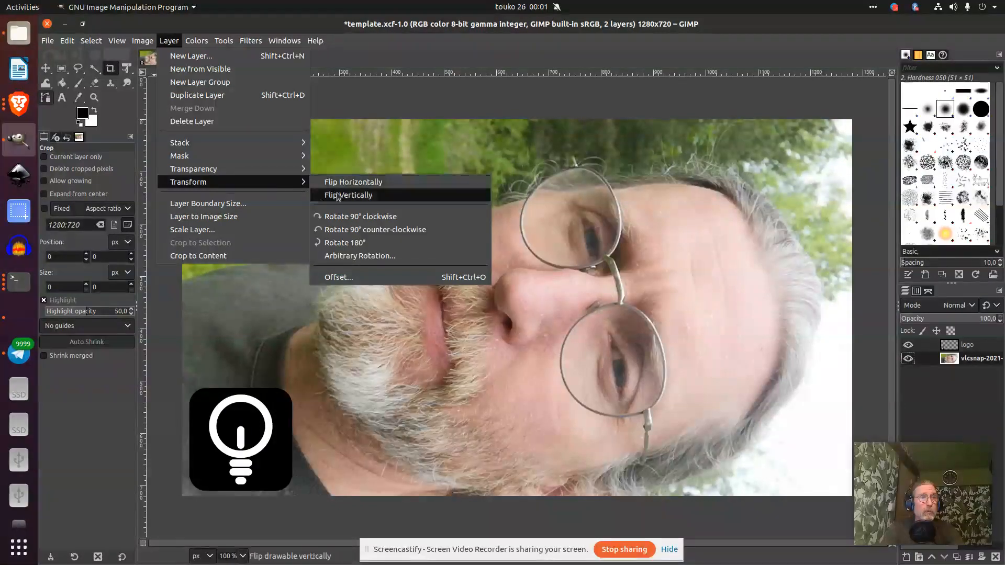
{"action": "left_click", "coordinate": [354, 231]}
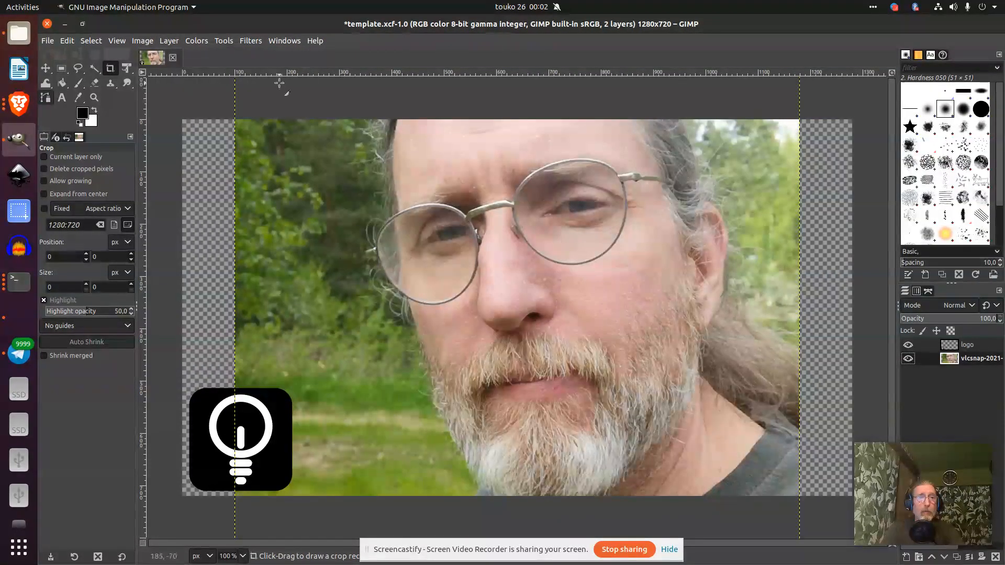
Scale the snapshot layer to 55 percent in width and height
{"action": "left_click", "coordinate": [166, 41]}
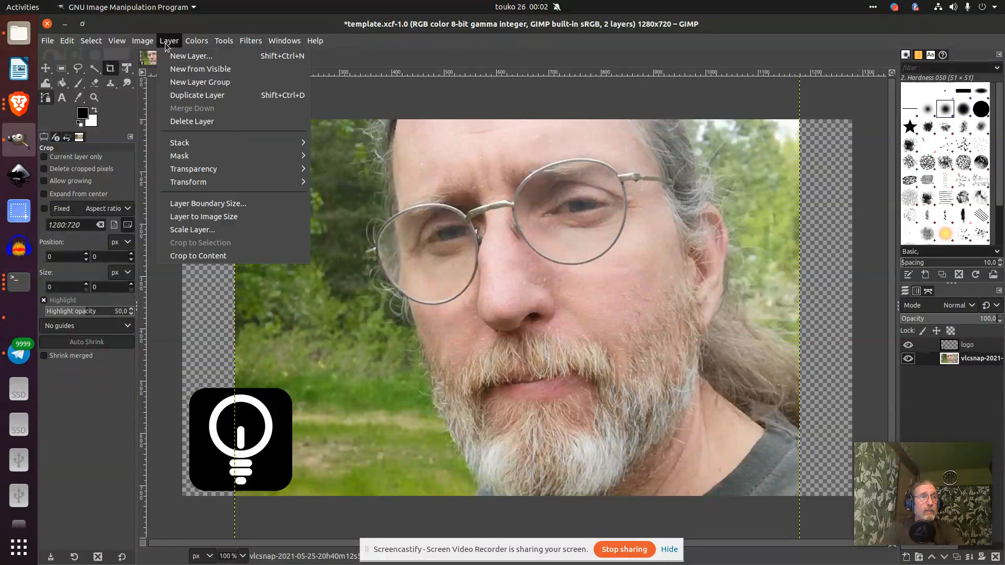
{"action": "left_click", "coordinate": [193, 228]}
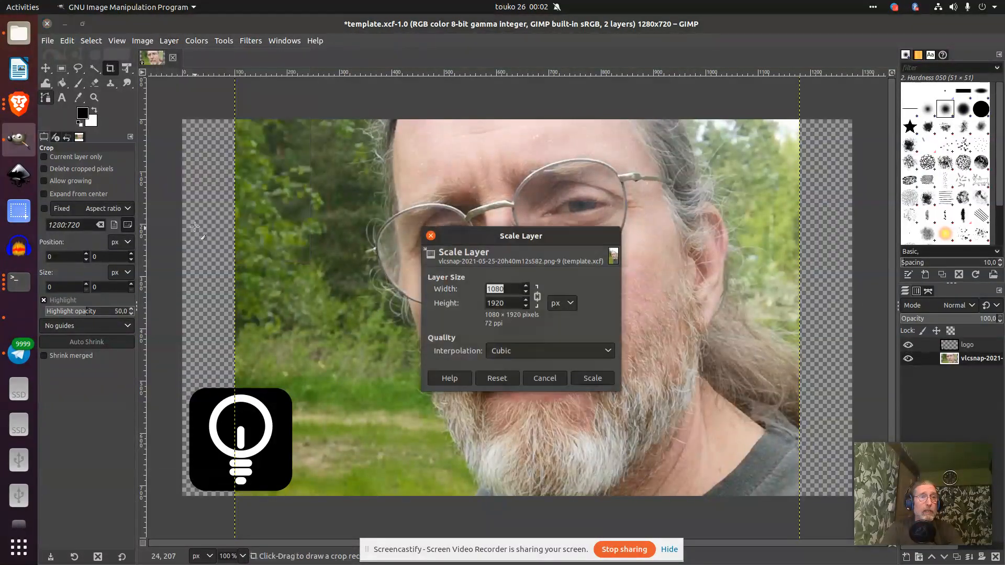
{"action": "left_click", "coordinate": [560, 306]}
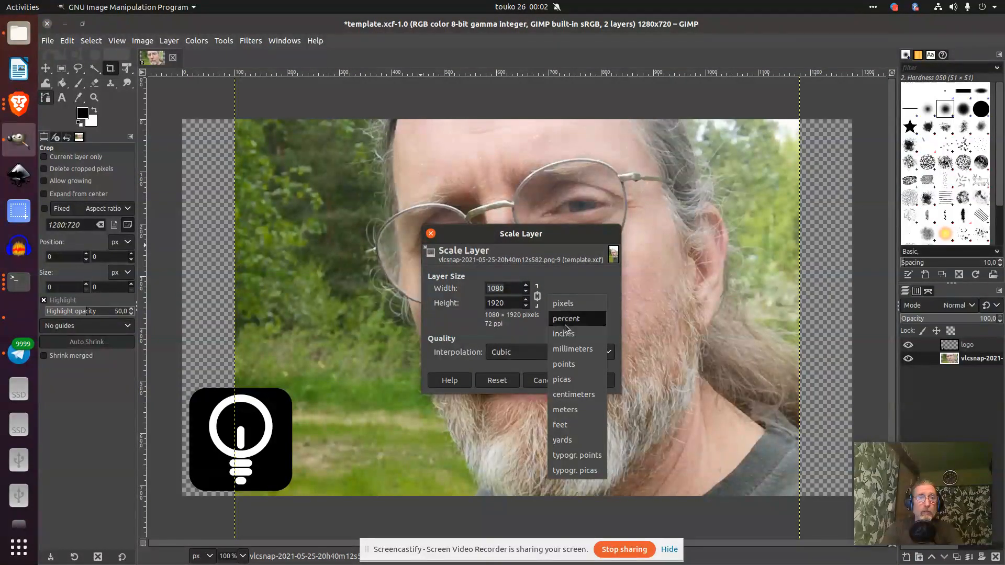
{"action": "left_click", "coordinate": [565, 318]}
{"action": "double_click", "coordinate": [492, 289]}
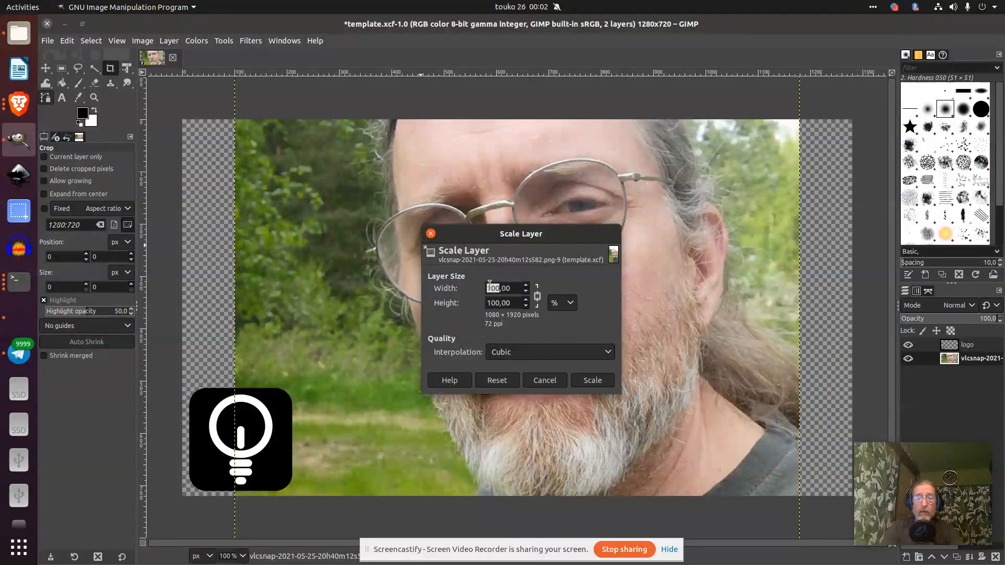
{"action": "type", "text": "55"}
{"action": "double_click", "coordinate": [499, 300]}
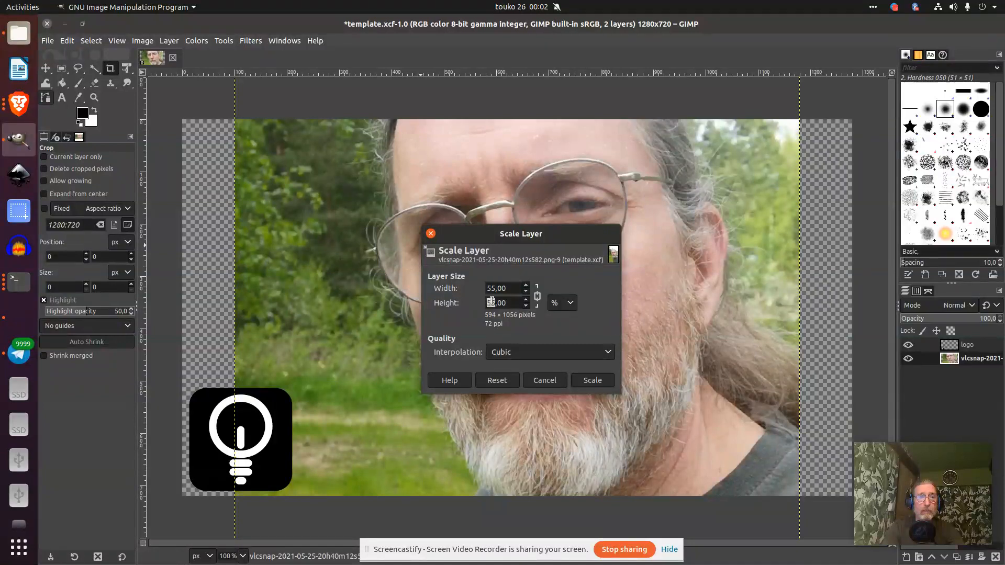
{"action": "left_click", "coordinate": [594, 379]}
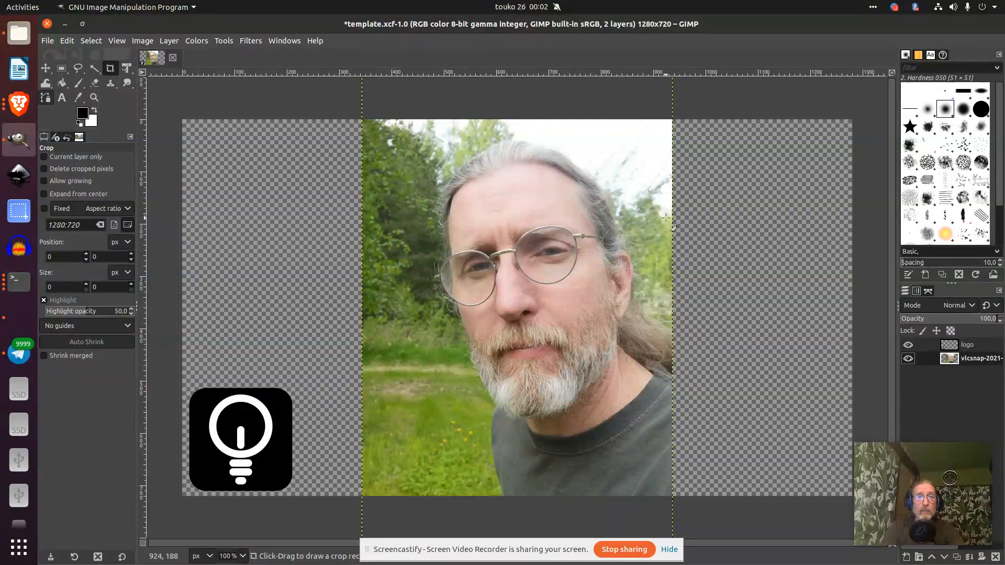
Add a transparent 1280 × 720 px layer named "surround", move it below the snapshot layer, and make the snapshot layer active
{"action": "right_click", "coordinate": [973, 360]}
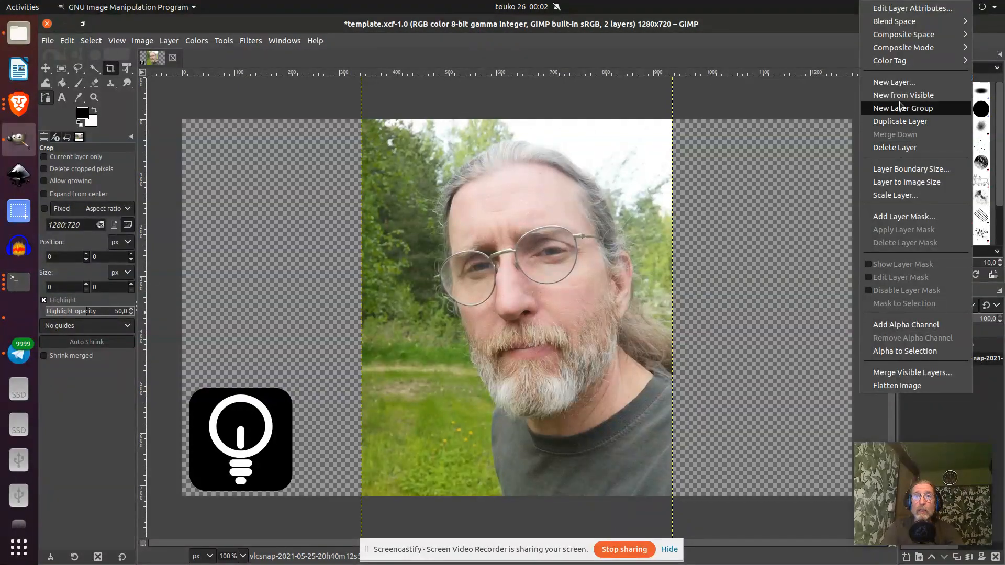
{"action": "left_click", "coordinate": [895, 82]}
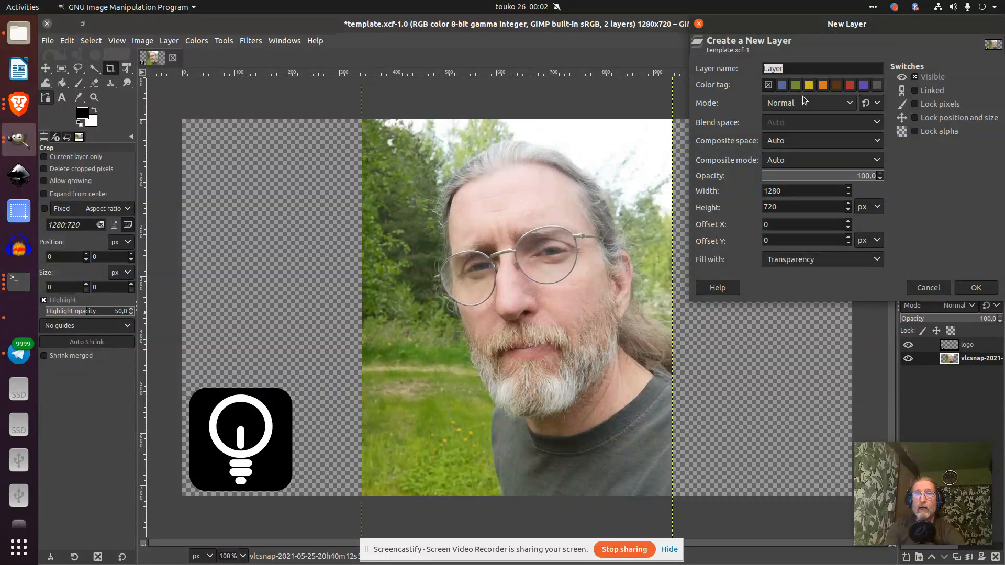
{"action": "type", "text": "surround"}
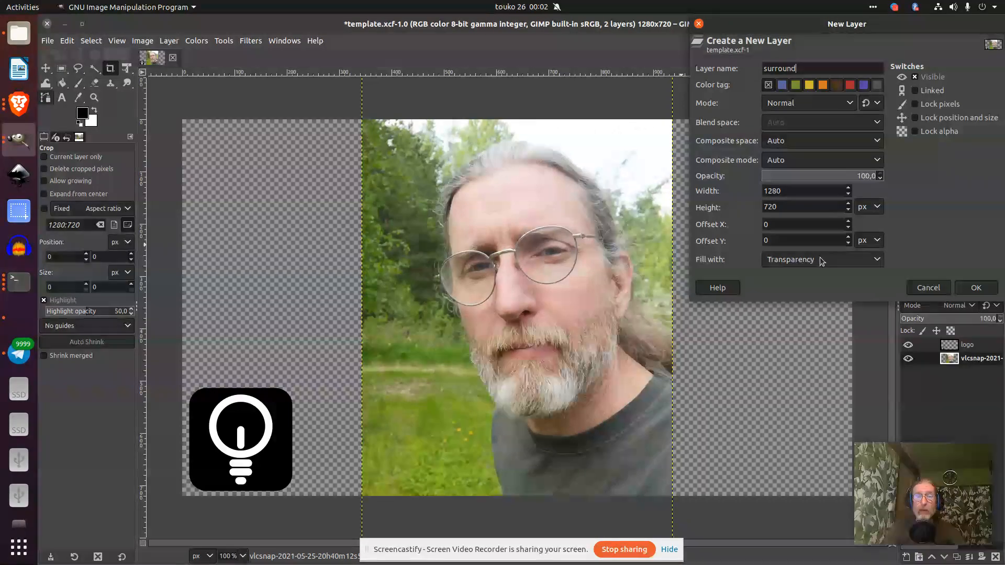
{"action": "left_click", "coordinate": [976, 290]}
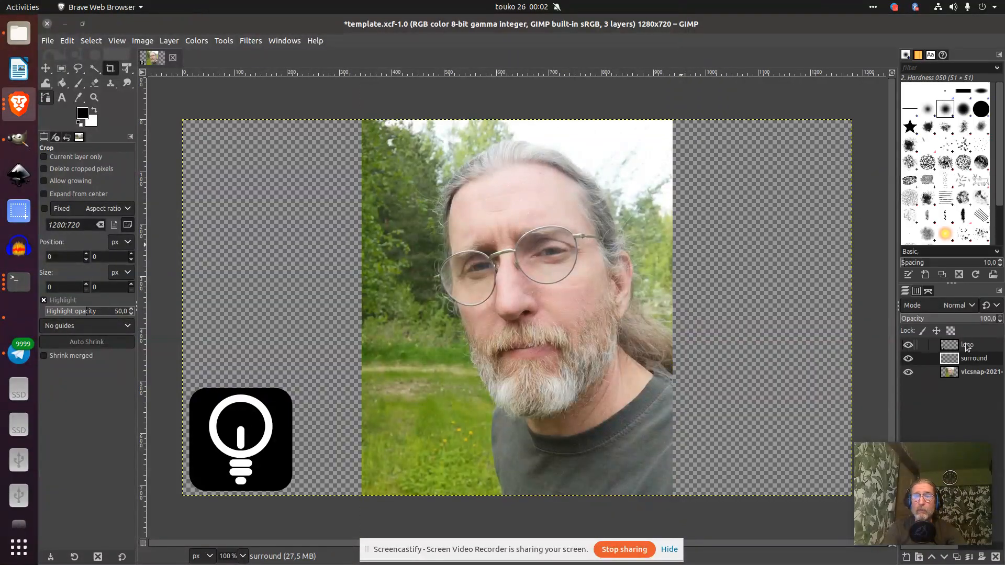
{"action": "left_click_drag", "start_coordinate": [967, 357], "coordinate": [969, 375]}
{"action": "left_click", "coordinate": [966, 360]}
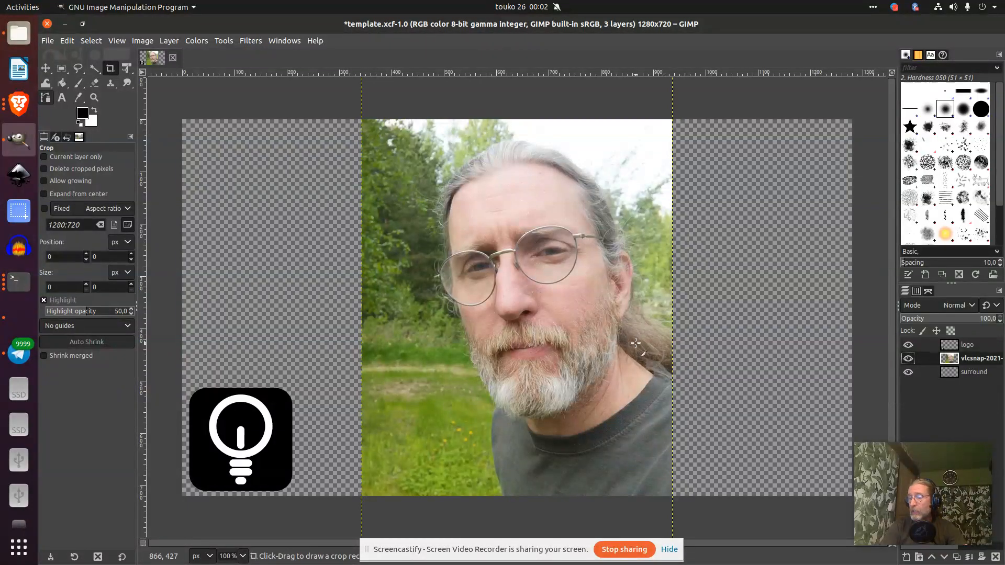
Start a Free Select outline at the photo's lower edge, tracing up the man's shoulder and beard to the lower rim of his glasses
{"action": "left_click", "coordinate": [78, 69]}
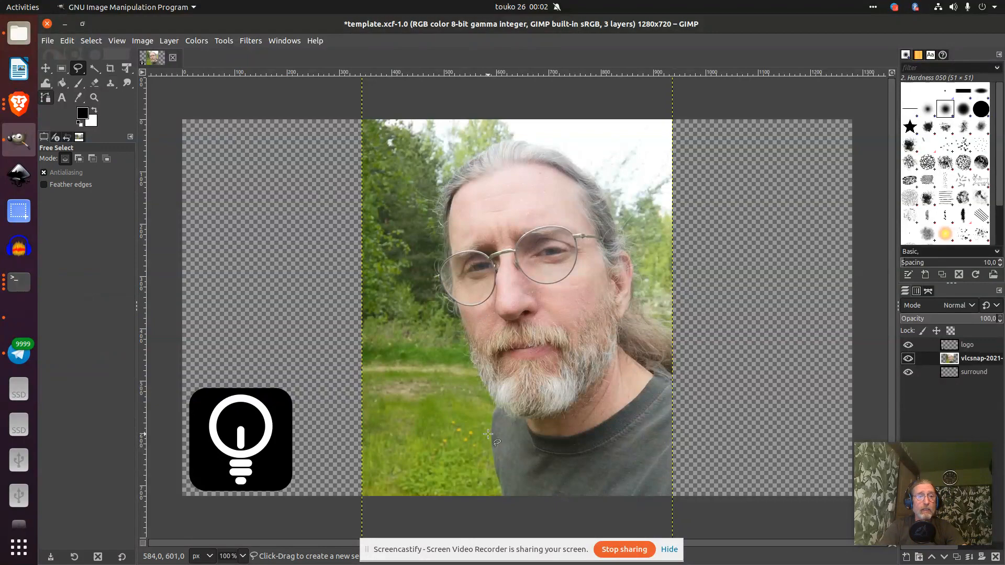
{"action": "left_click", "coordinate": [502, 494]}
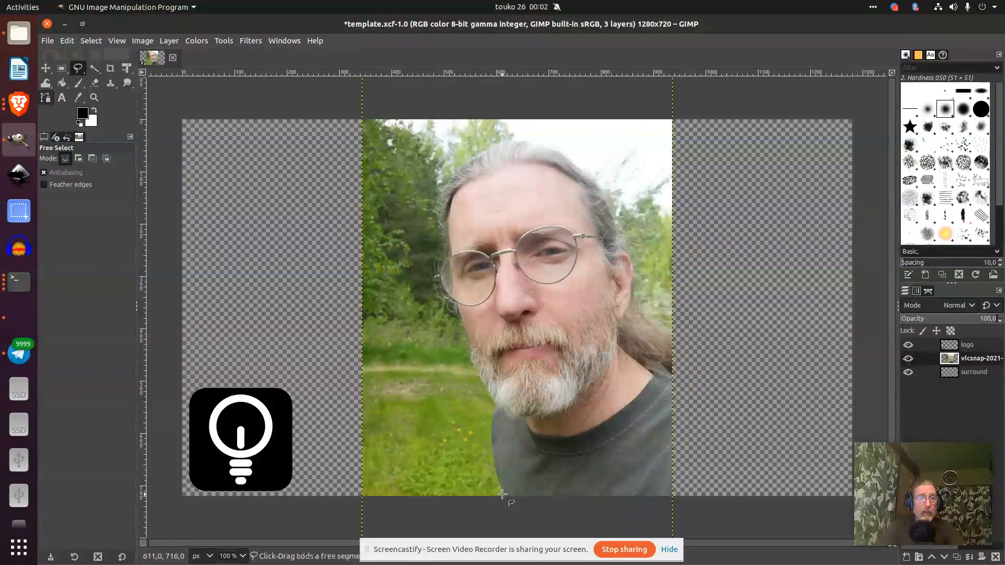
{"action": "left_click", "coordinate": [498, 479]}
{"action": "left_click", "coordinate": [494, 461]}
{"action": "left_click", "coordinate": [491, 443]}
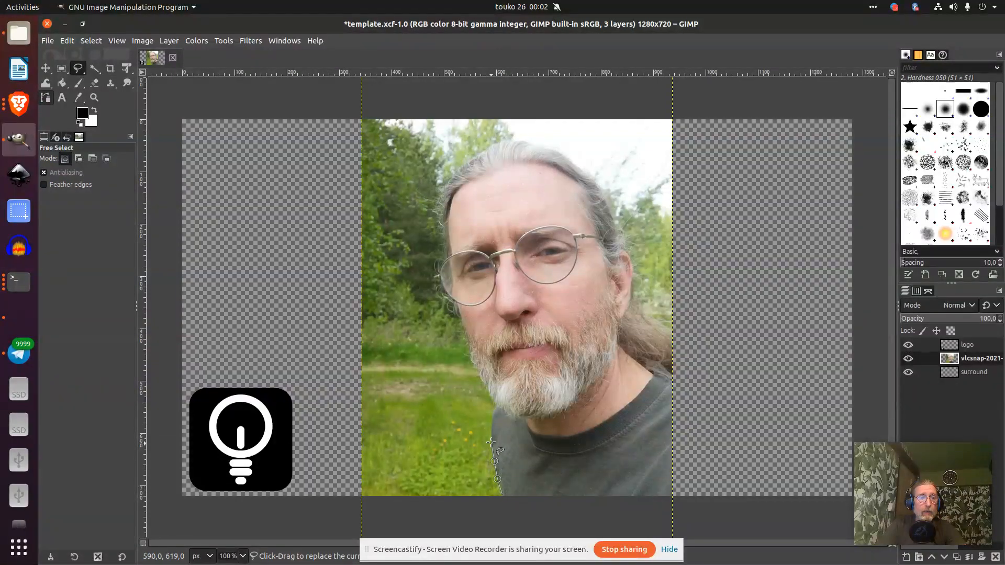
{"action": "left_click", "coordinate": [491, 429]}
{"action": "left_click", "coordinate": [492, 414]}
{"action": "left_click", "coordinate": [482, 382]}
{"action": "left_click", "coordinate": [479, 374]}
{"action": "left_click", "coordinate": [471, 359]}
{"action": "left_click", "coordinate": [467, 348]}
{"action": "left_click", "coordinate": [462, 322]}
{"action": "left_click", "coordinate": [460, 314]}
{"action": "left_click", "coordinate": [456, 304]}
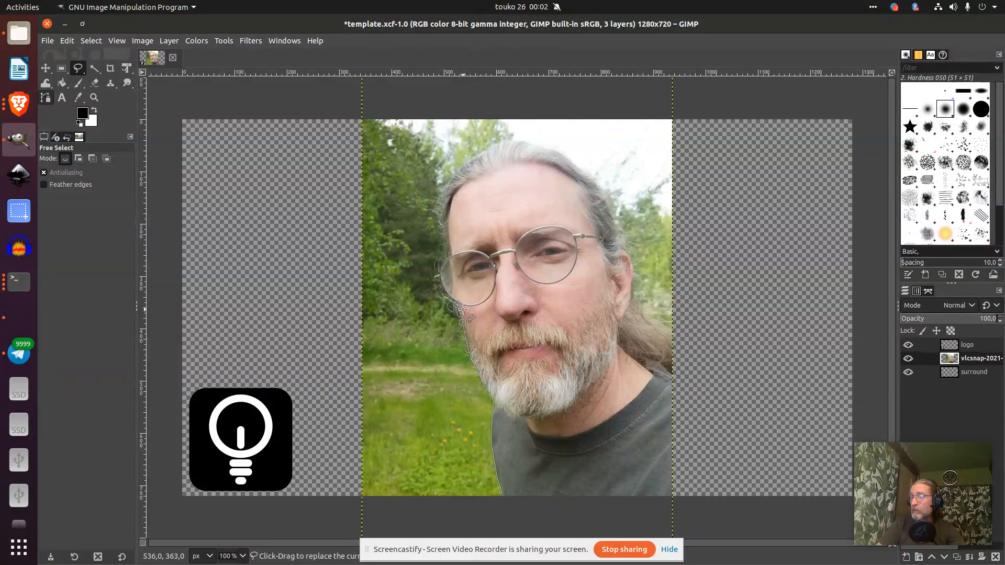
Continue the Free Select outline around the outer rim of the glasses, including the protruding hinge, up to the lens's upper edge
{"action": "scroll", "coordinate": [462, 310], "scroll_direction": "up", "scroll_amount": 4}
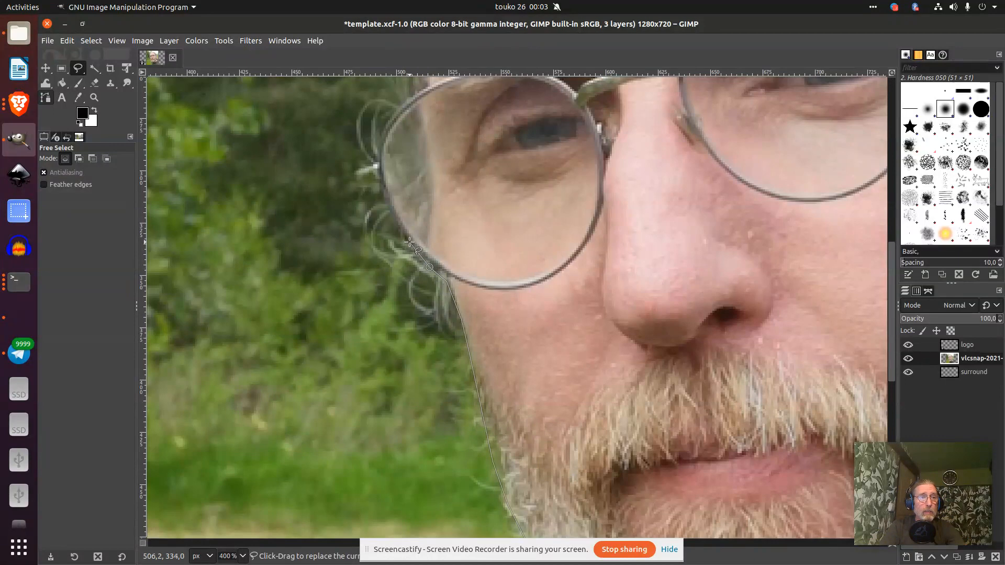
{"action": "left_click", "coordinate": [408, 241]}
{"action": "left_click", "coordinate": [392, 216]}
{"action": "left_click", "coordinate": [382, 194]}
{"action": "left_click", "coordinate": [378, 178]}
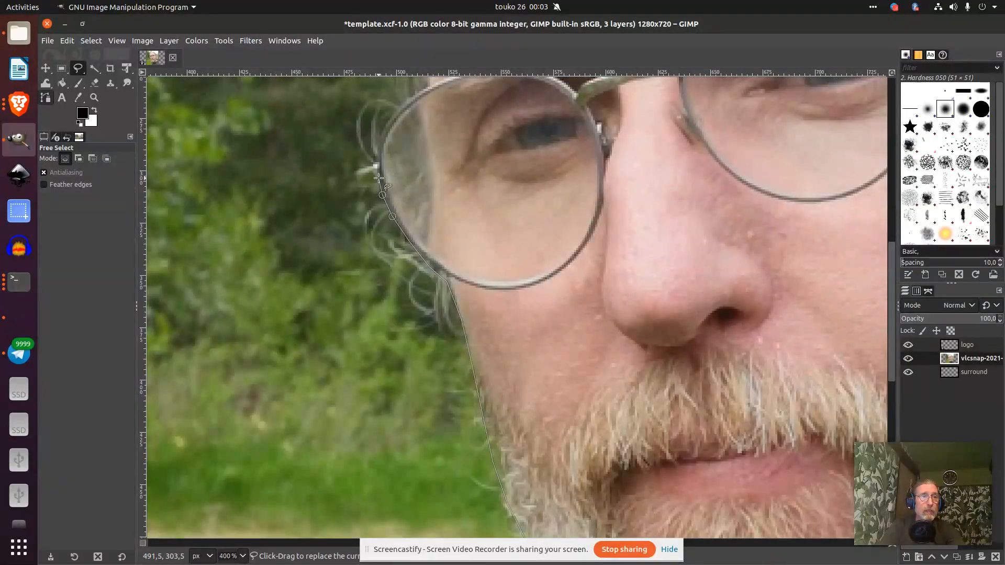
{"action": "left_click", "coordinate": [361, 178]}
{"action": "left_click", "coordinate": [358, 169]}
{"action": "left_click", "coordinate": [376, 161]}
{"action": "left_click", "coordinate": [380, 138]}
{"action": "left_click", "coordinate": [392, 114]}
{"action": "left_click", "coordinate": [406, 99]}
Trace the outline from the top of the glasses up along the temple and side hair to the hairline's curve
{"action": "scroll", "coordinate": [407, 99], "scroll_direction": "up", "scroll_amount": 5}
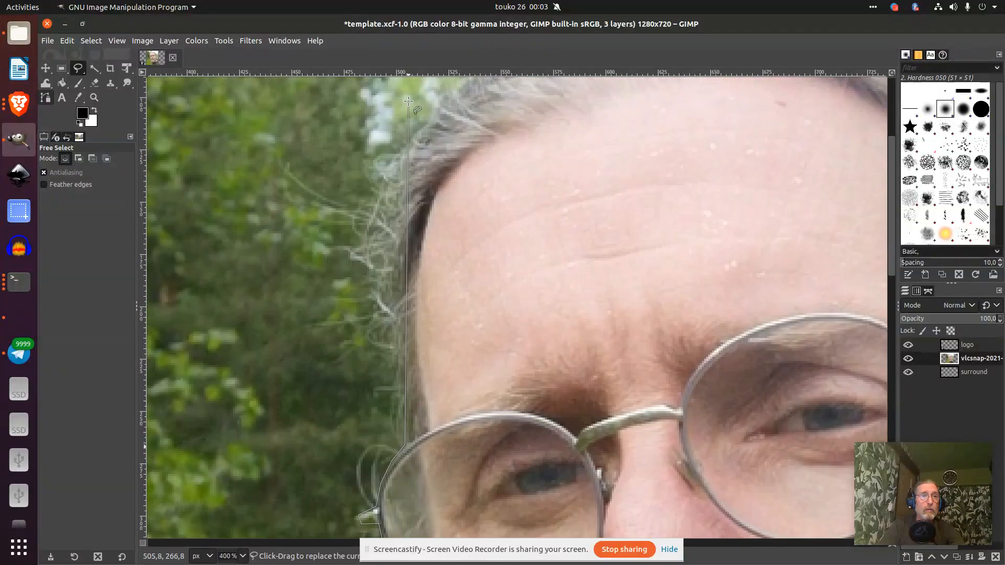
{"action": "left_click", "coordinate": [415, 437]}
{"action": "left_click", "coordinate": [406, 407]}
{"action": "left_click", "coordinate": [406, 367]}
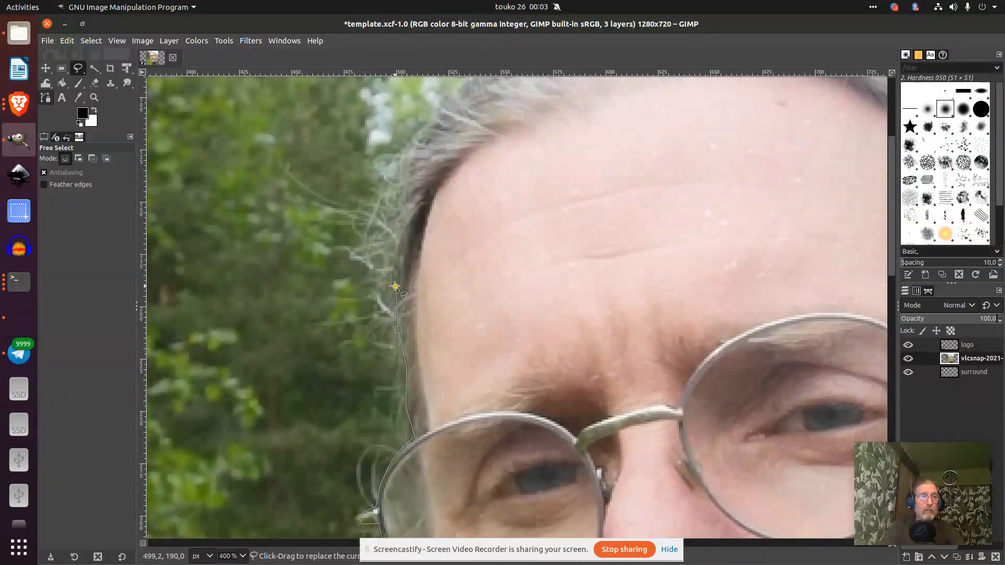
{"action": "left_click", "coordinate": [387, 231]}
{"action": "left_click", "coordinate": [406, 162]}
{"action": "left_click", "coordinate": [428, 122]}
Trace the outline over the crown of the man's head, following the upper edge of his hair
{"action": "scroll", "coordinate": [427, 122], "scroll_direction": "up", "scroll_amount": 5}
{"action": "left_click", "coordinate": [491, 253]}
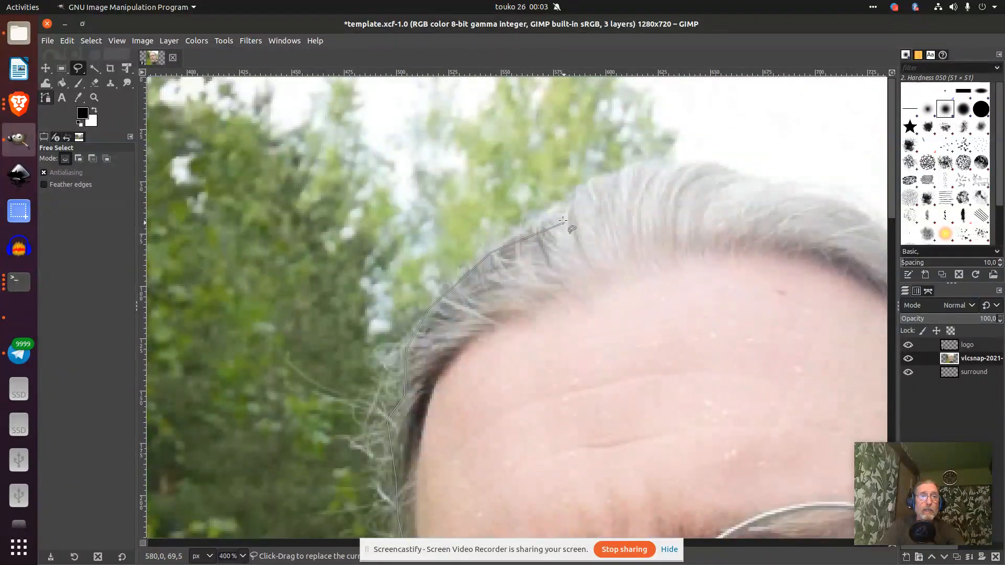
{"action": "left_click", "coordinate": [560, 206]}
{"action": "left_click", "coordinate": [623, 177]}
{"action": "left_click", "coordinate": [696, 167]}
{"action": "left_click", "coordinate": [836, 196]}
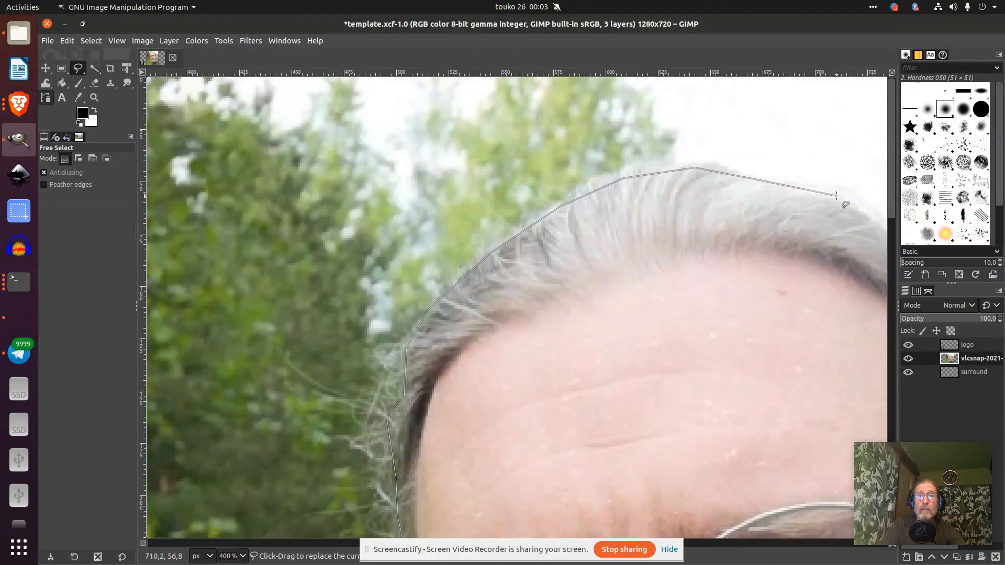
{"action": "left_click", "coordinate": [879, 222]}
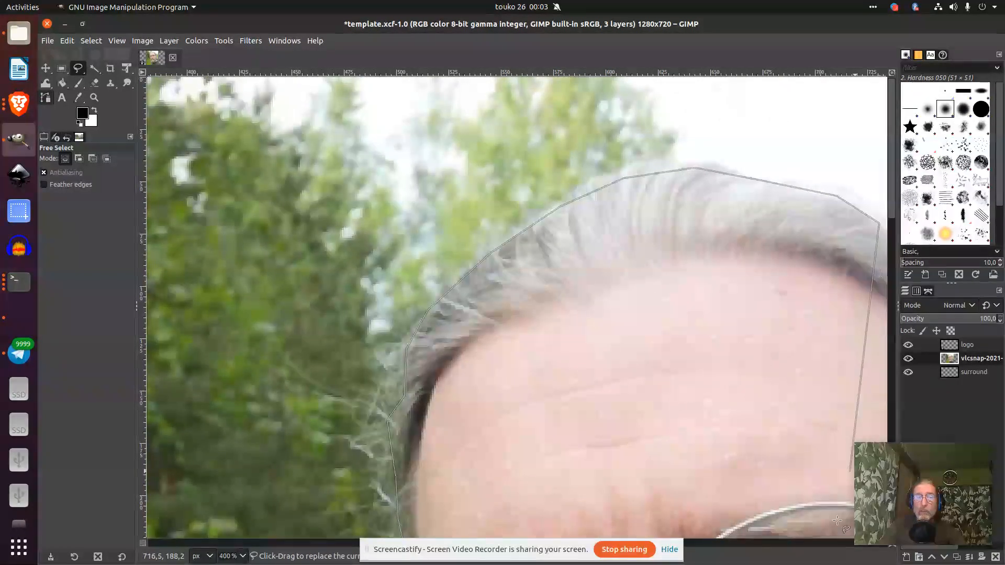
Trace the outline down the far side of the head along the hair to the outer edge of the ear
{"action": "scroll", "coordinate": [837, 408], "scroll_direction": "down", "scroll_amount": 5}
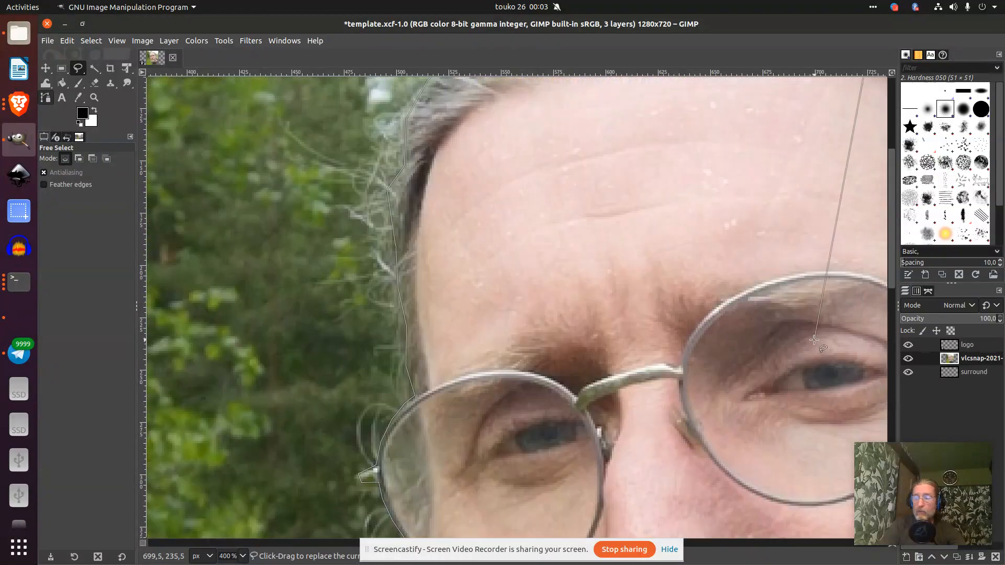
{"action": "scroll", "coordinate": [739, 222], "scroll_direction": "down", "scroll_amount": 4, "text": "ctrl"}
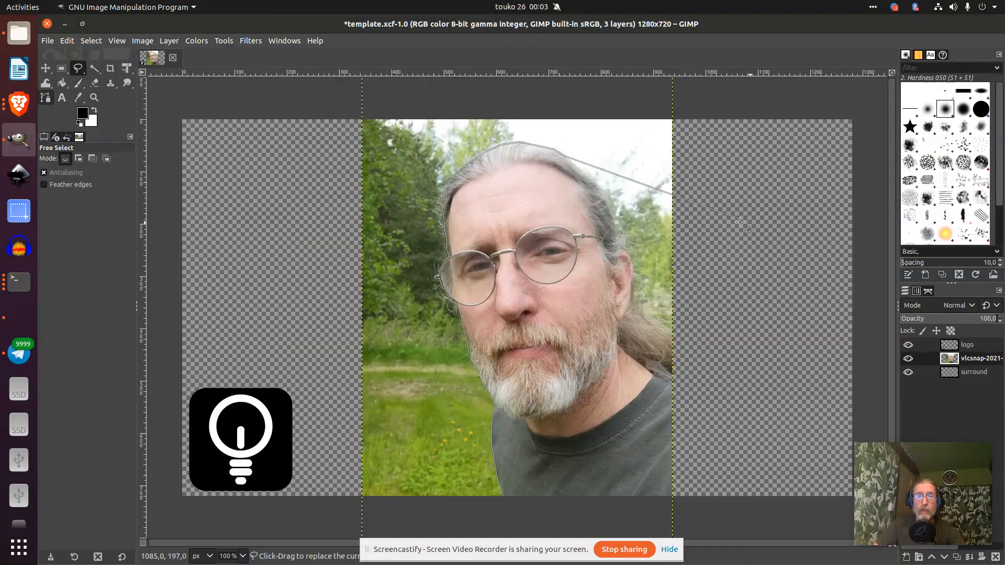
{"action": "left_click", "coordinate": [565, 156]}
{"action": "left_click", "coordinate": [582, 170]}
{"action": "left_click", "coordinate": [593, 181]}
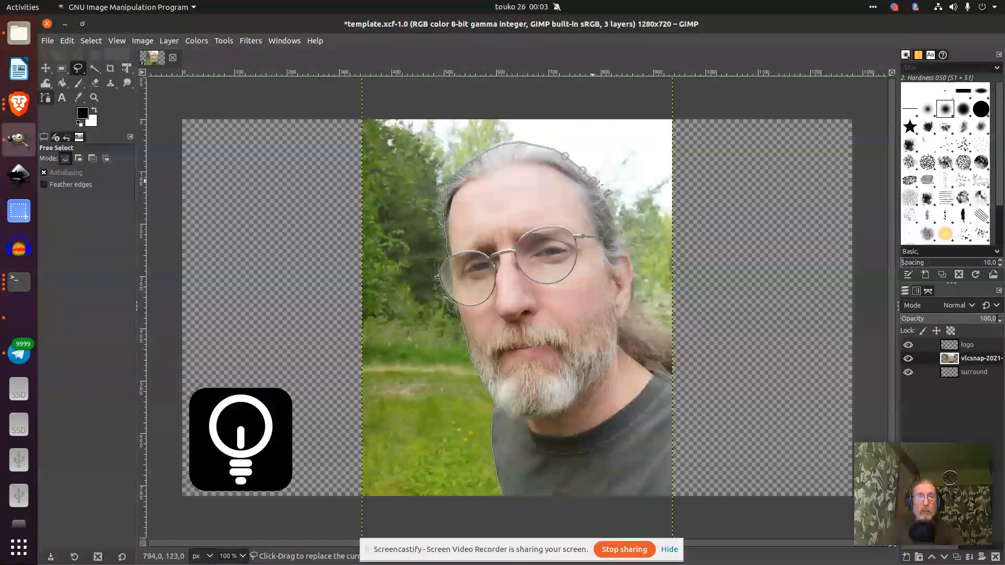
{"action": "left_click", "coordinate": [621, 246]}
{"action": "left_click", "coordinate": [627, 257]}
{"action": "left_click", "coordinate": [634, 270]}
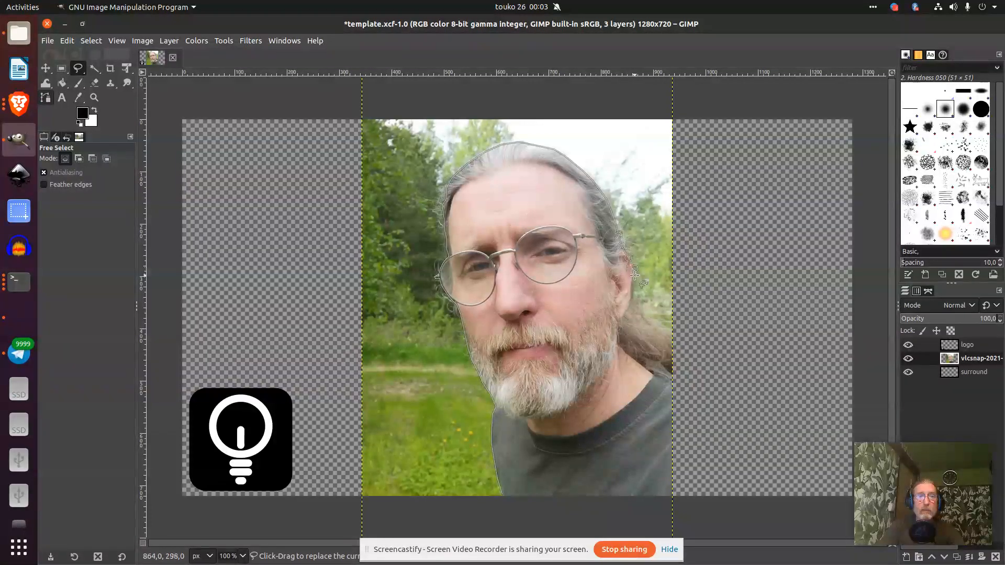
Trace around the ponytail to the photo's side edge, follow the photo border down, and close the selection at its starting point
{"action": "left_click", "coordinate": [632, 302]}
{"action": "left_click", "coordinate": [640, 313]}
{"action": "left_click", "coordinate": [650, 321]}
{"action": "left_click", "coordinate": [671, 331]}
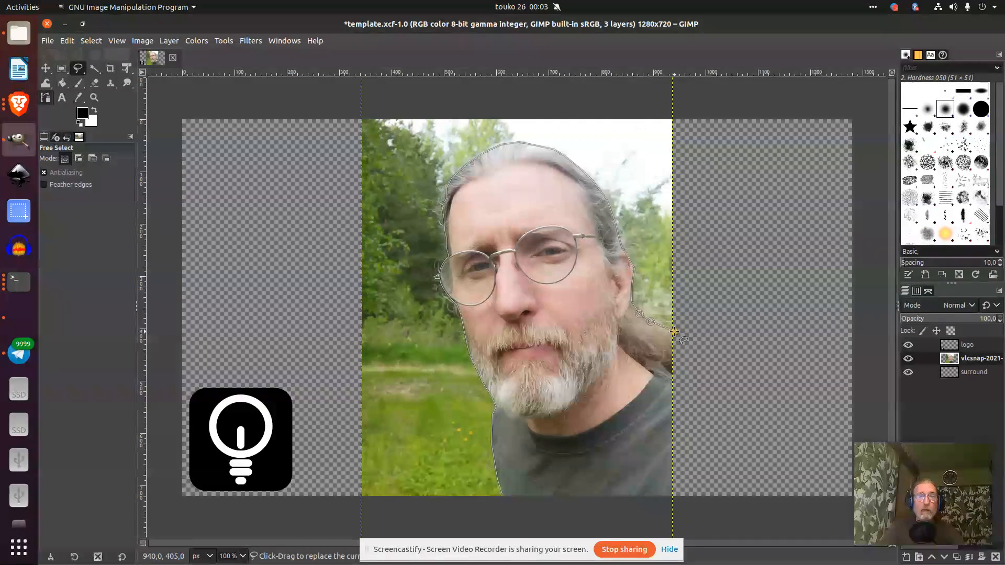
{"action": "left_click", "coordinate": [673, 495]}
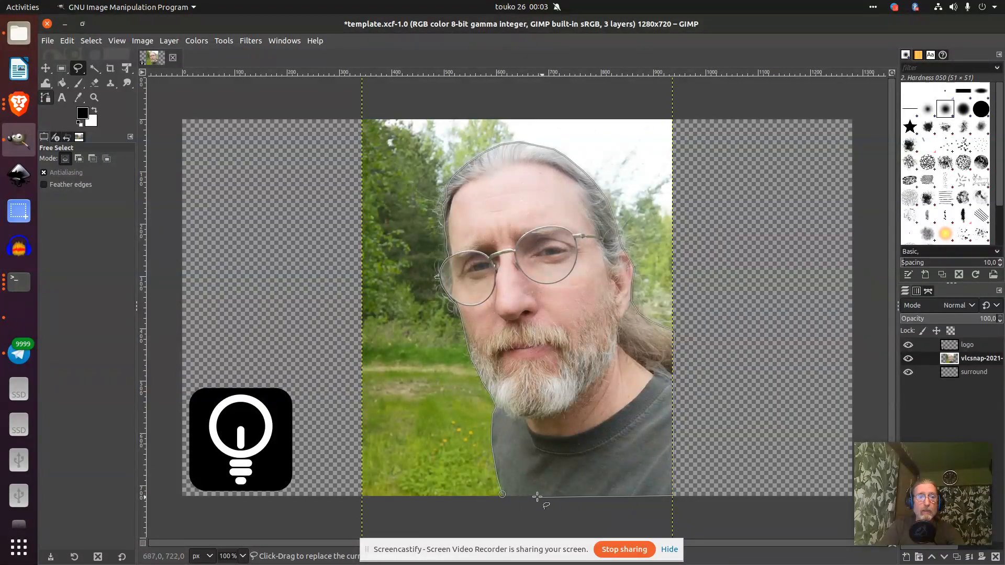
{"action": "left_click", "coordinate": [502, 494]}
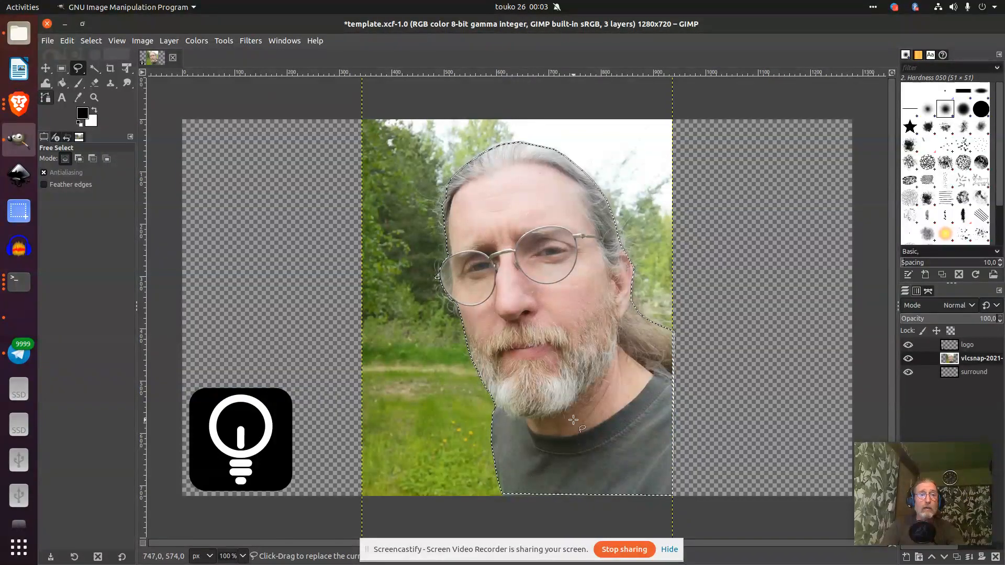
Invert the selection and delete the background around the man on the snapshot layer
{"action": "left_click", "coordinate": [103, 40]}
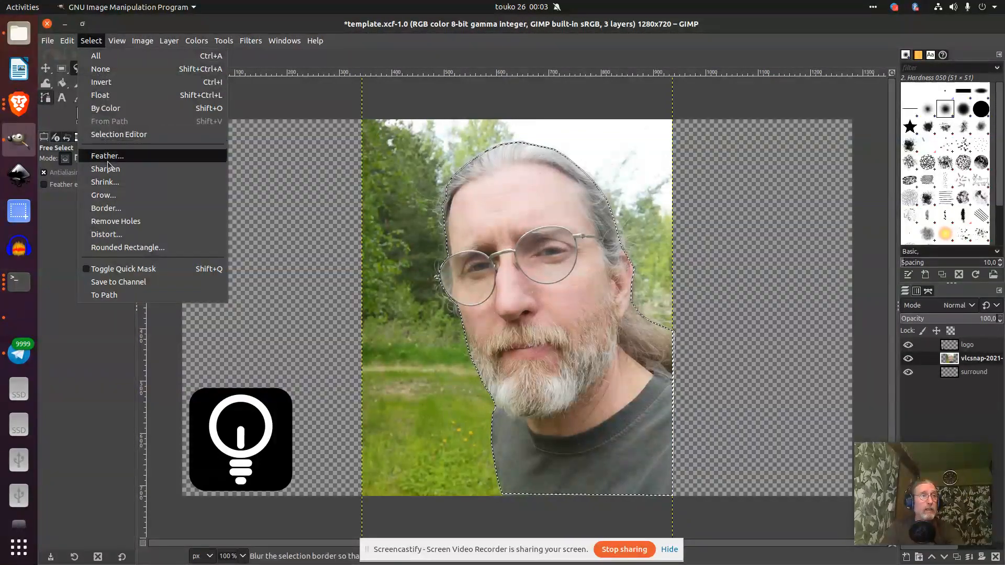
{"action": "left_click", "coordinate": [104, 82]}
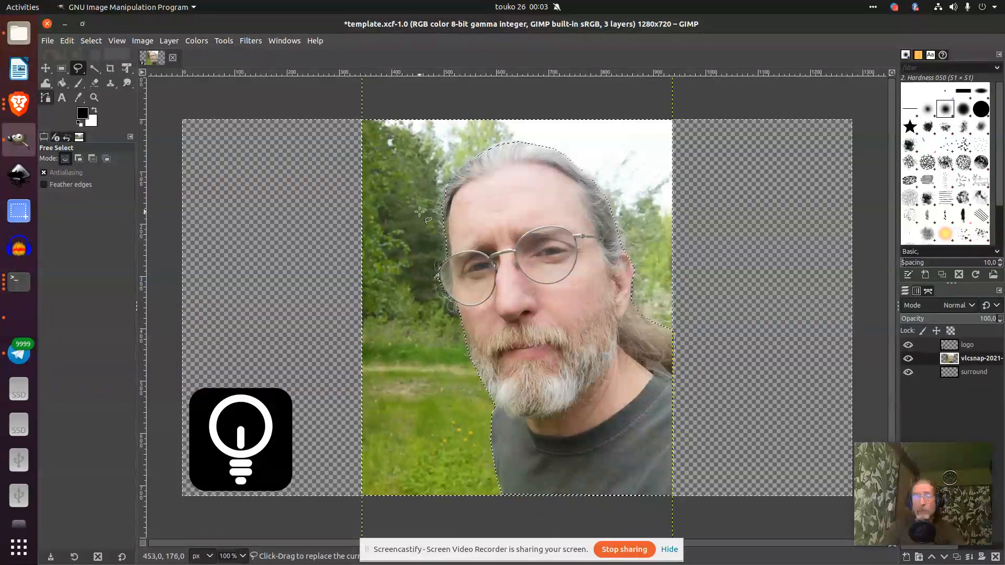
{"action": "key", "text": "Delete"}
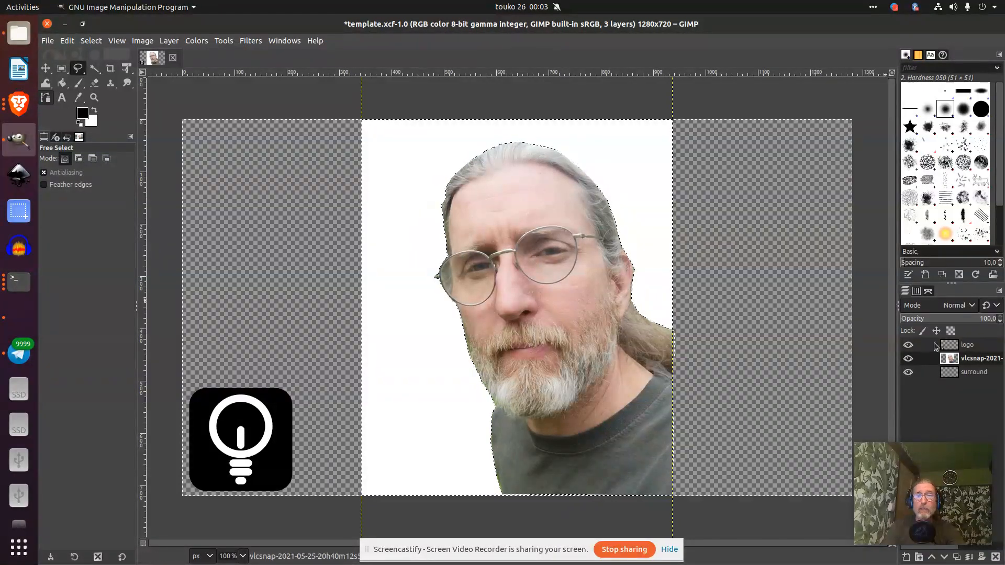
Merge the snapshot layer down into the "surround" layer and clear the selected background to transparency
{"action": "right_click", "coordinate": [975, 359]}
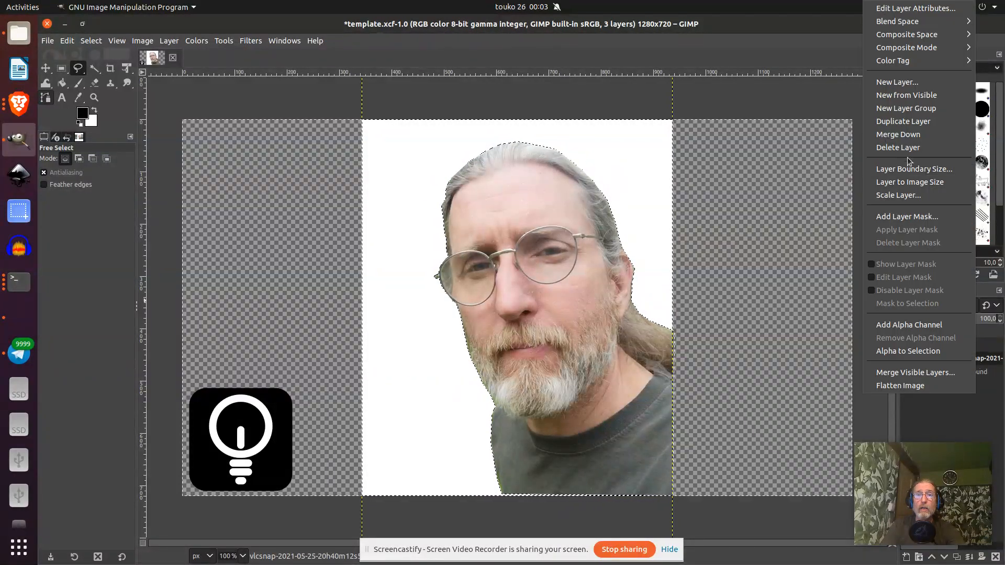
{"action": "left_click", "coordinate": [909, 137]}
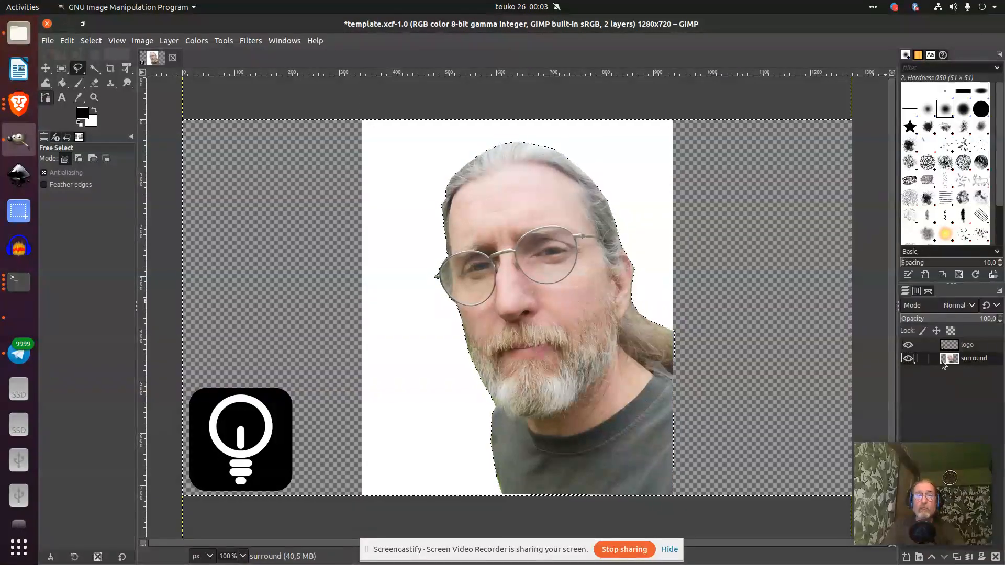
{"action": "key", "text": "Delete"}
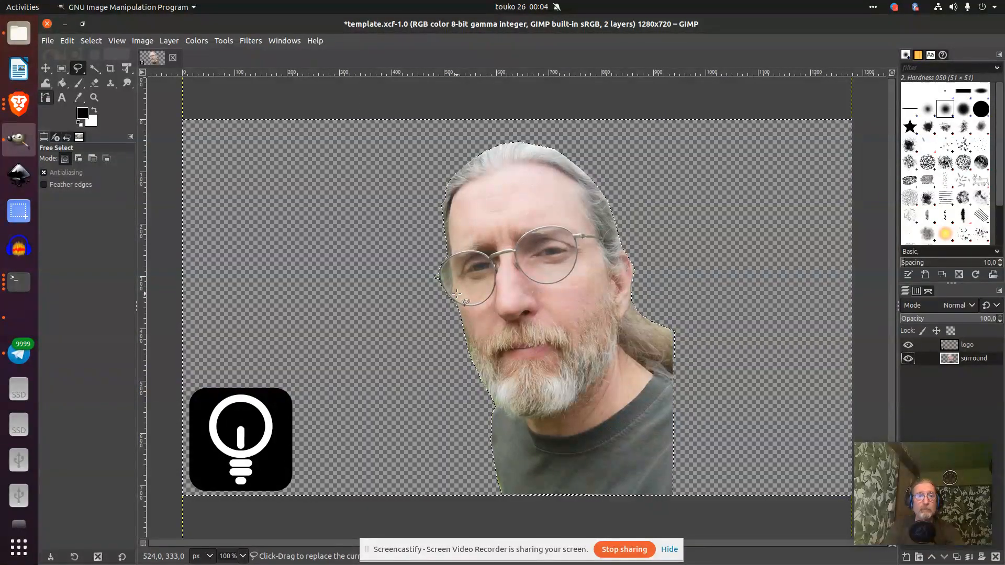
Add a transparent 1280 × 720 px layer named "surround" and place it beneath the cutout layer
{"action": "right_click", "coordinate": [975, 358]}
{"action": "left_click", "coordinate": [900, 84]}
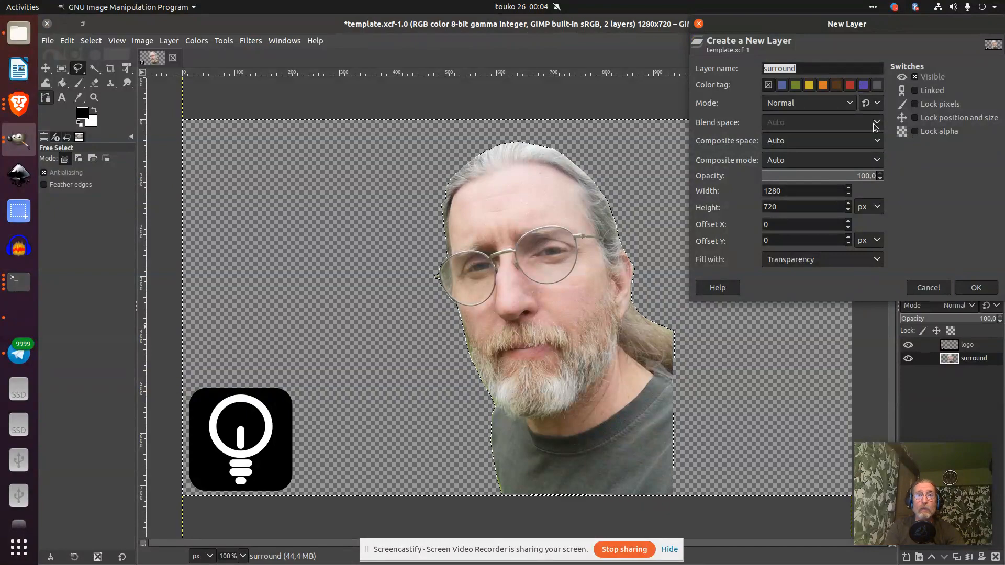
{"action": "left_click", "coordinate": [961, 287]}
{"action": "left_click_drag", "start_coordinate": [970, 358], "coordinate": [962, 372]}
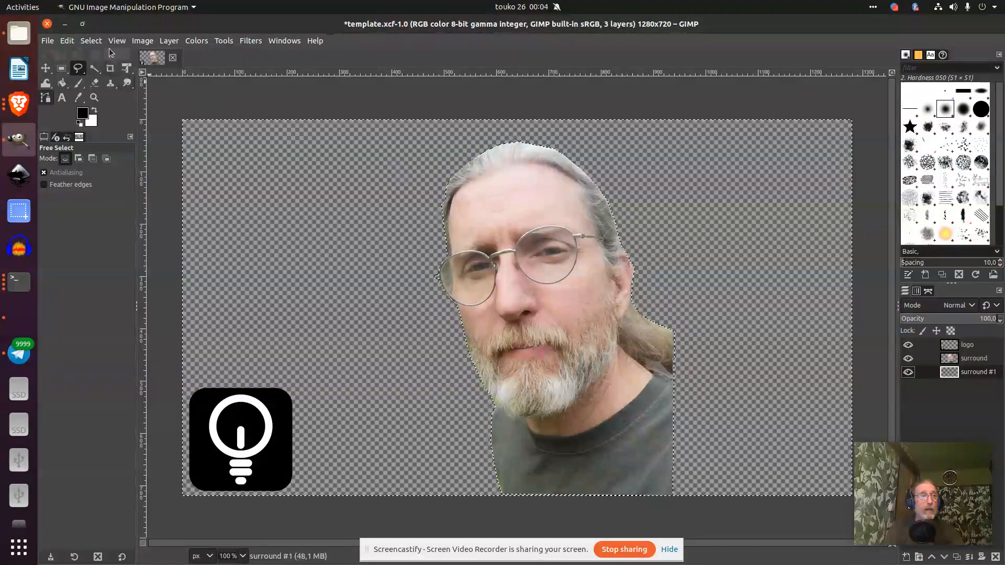
Invert the selection back to the man's silhouette and grow it by 8 px
{"action": "left_click", "coordinate": [91, 41]}
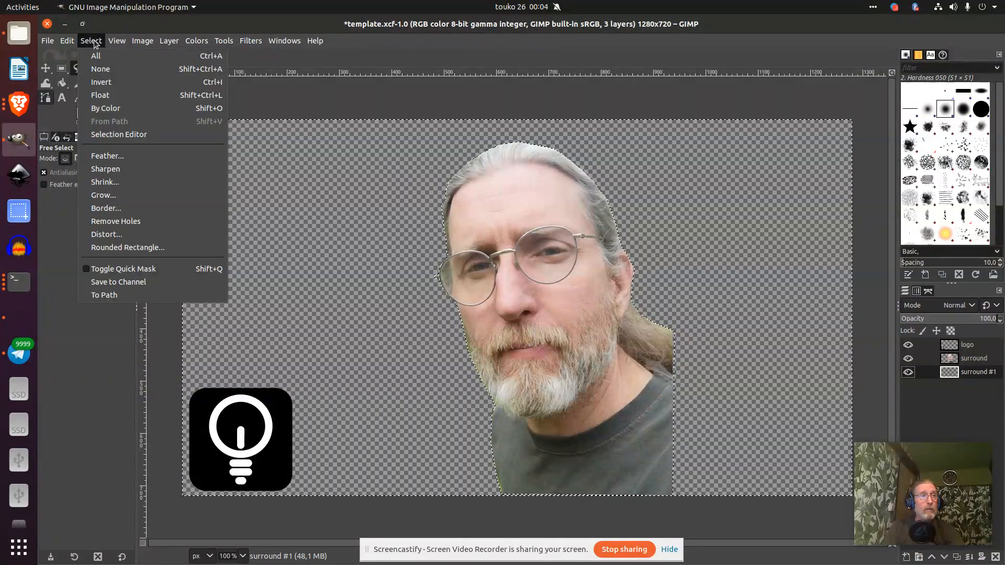
{"action": "left_click", "coordinate": [99, 82]}
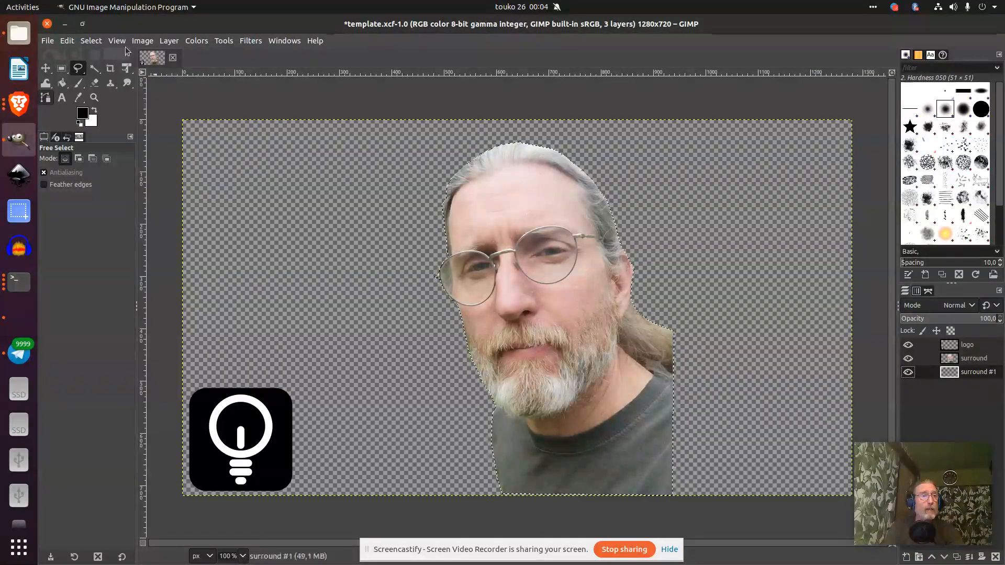
{"action": "left_click", "coordinate": [94, 43]}
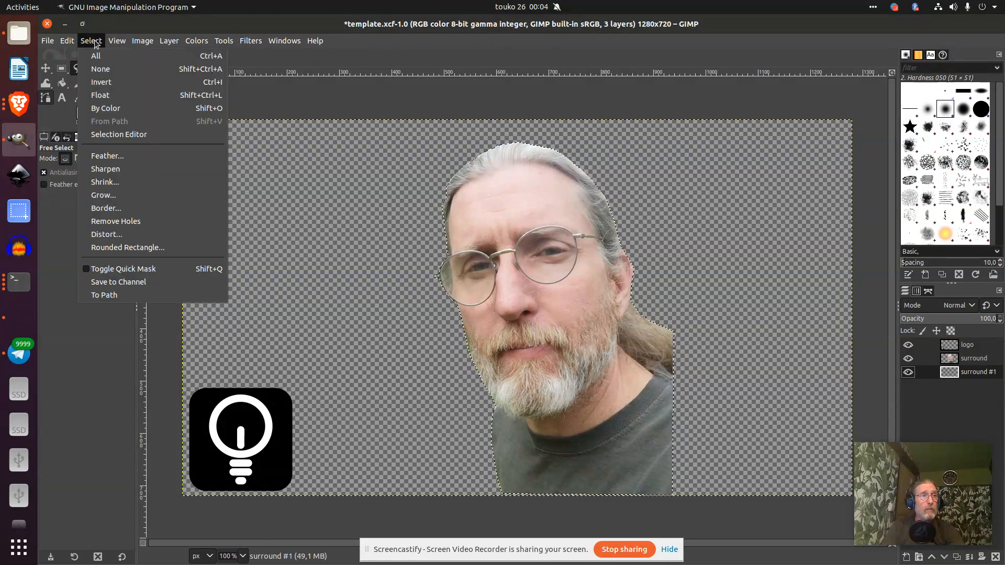
{"action": "left_click", "coordinate": [102, 194]}
{"action": "left_click", "coordinate": [134, 207]}
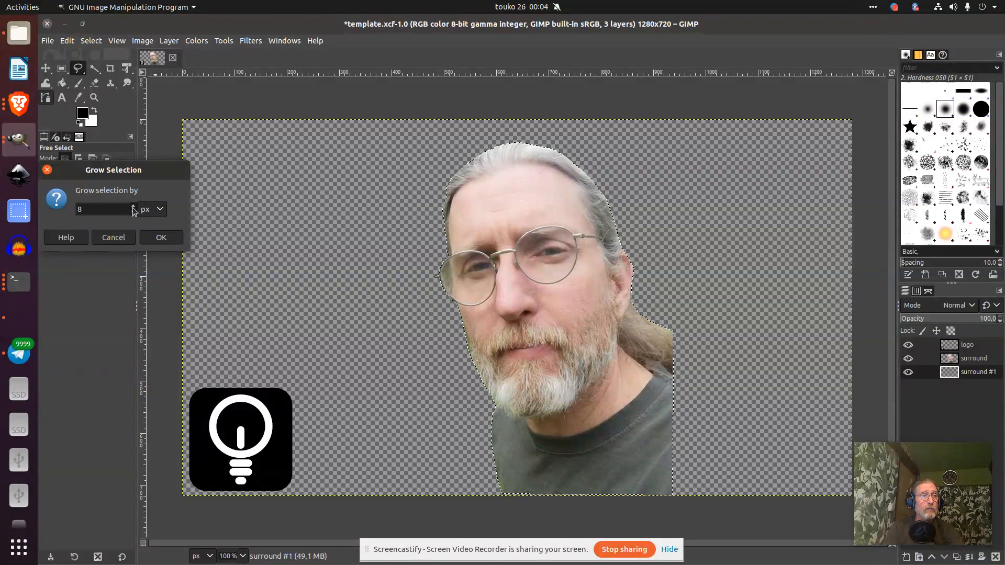
{"action": "left_click", "coordinate": [161, 238]}
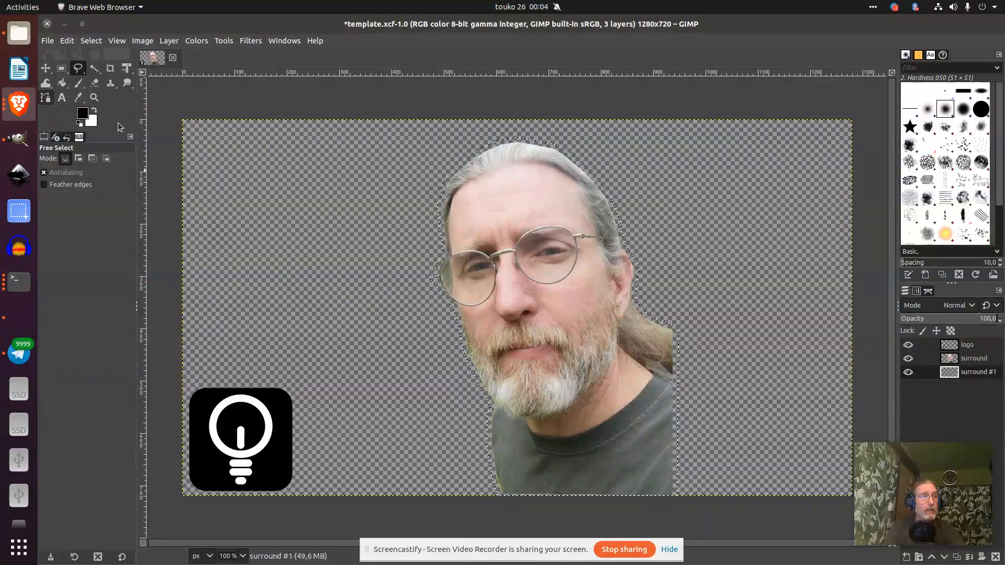
Bucket-fill the grown selection with white on the new bottom layer, and check the fill by briefly hiding the cutout layer
{"action": "left_click", "coordinate": [62, 82]}
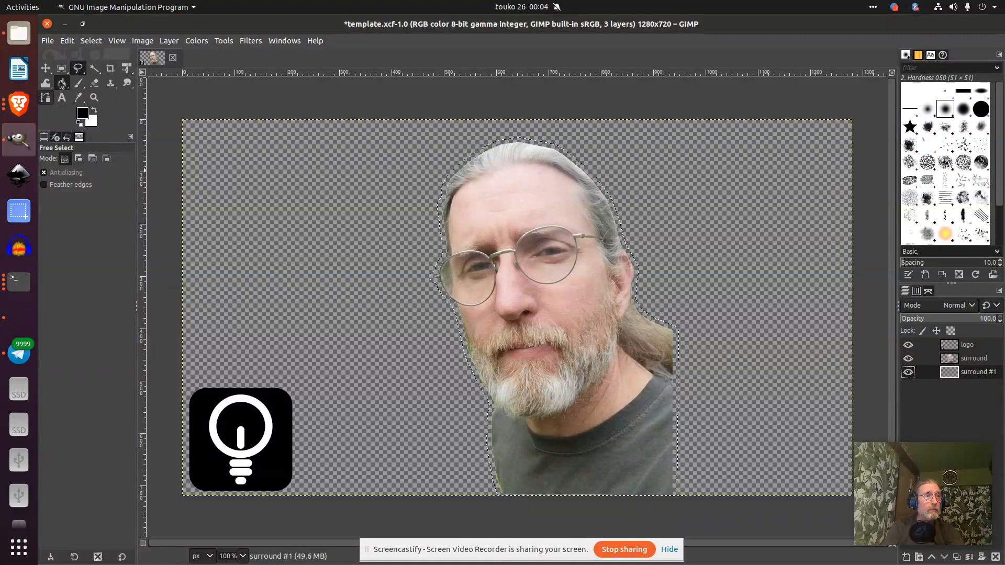
{"action": "left_click", "coordinate": [95, 111]}
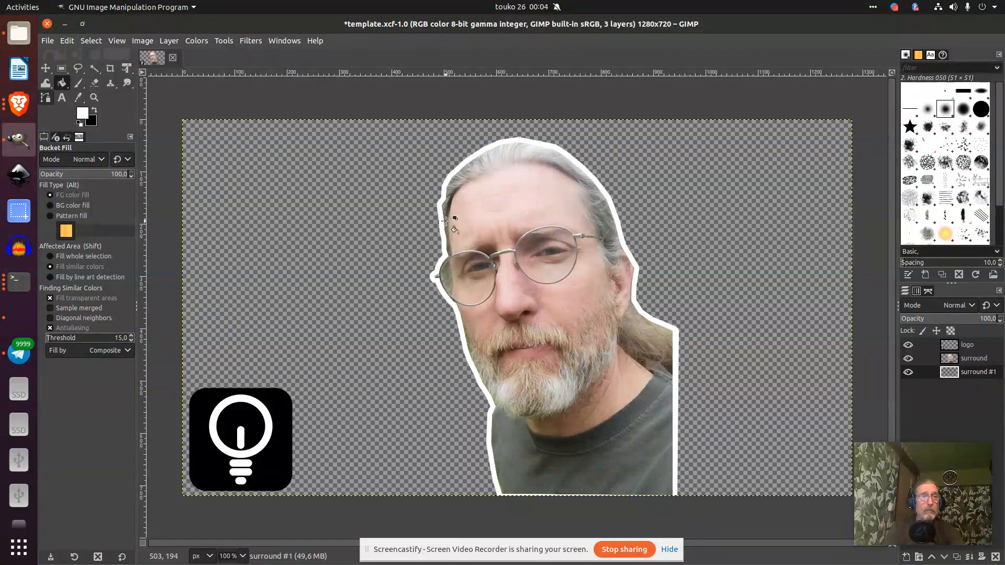
{"action": "left_click", "coordinate": [908, 359]}
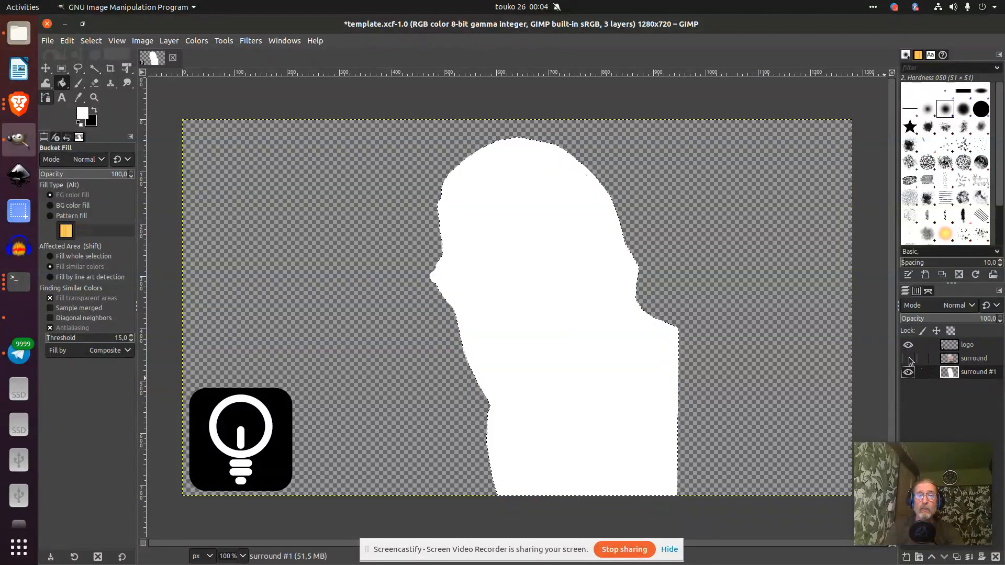
{"action": "left_click", "coordinate": [908, 359]}
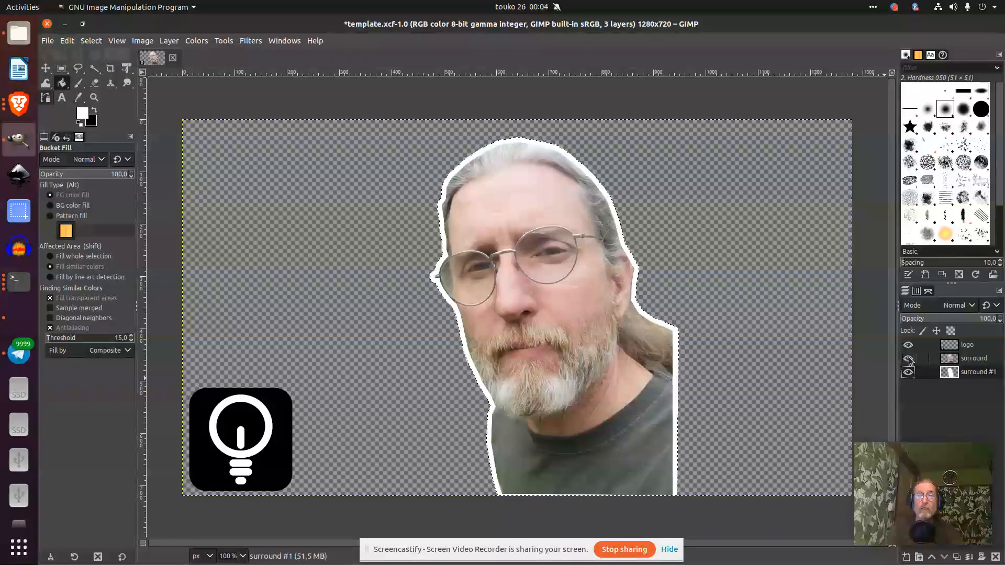
Merge the cutout layer down into the white silhouette layer and move the merged layer right until the shoulder runs off the canvas
{"action": "left_click", "coordinate": [966, 360]}
{"action": "right_click", "coordinate": [973, 361]}
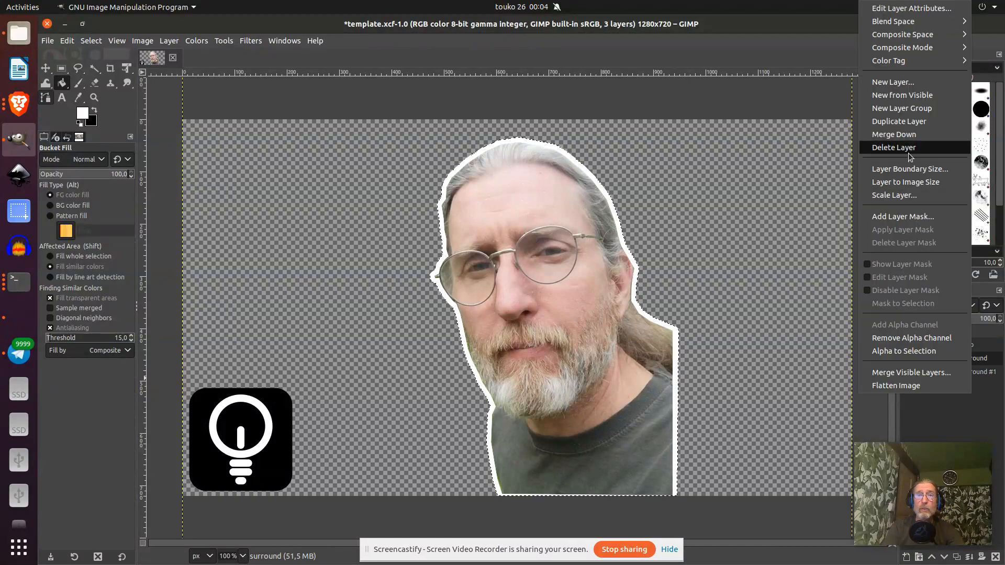
{"action": "left_click", "coordinate": [908, 132]}
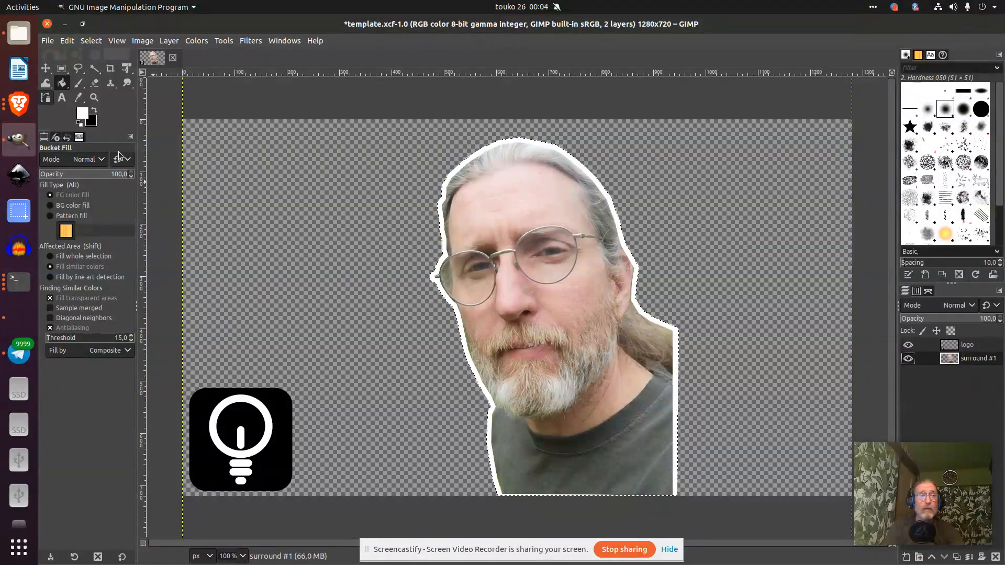
{"action": "left_click", "coordinate": [46, 68]}
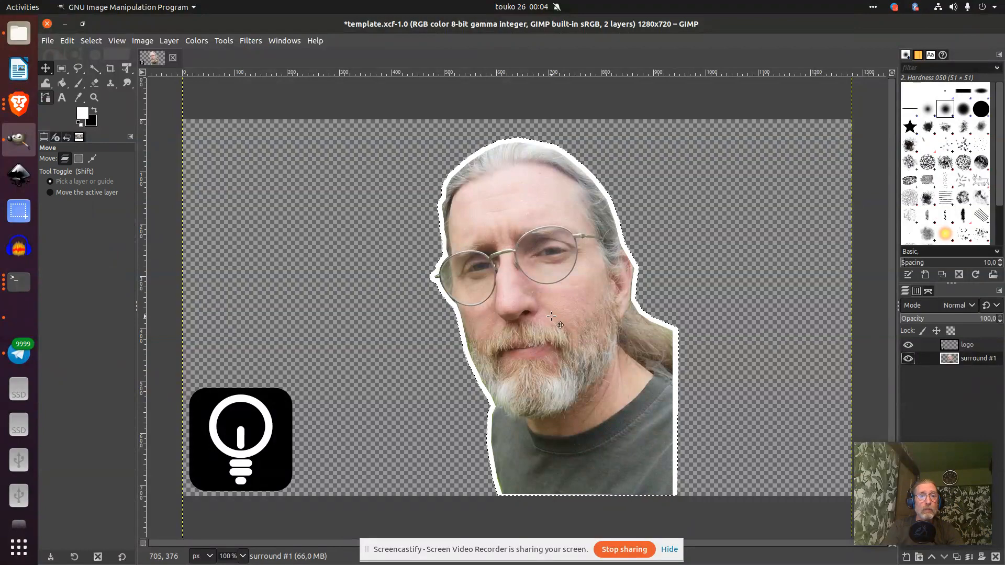
{"action": "left_click_drag", "start_coordinate": [551, 316], "coordinate": [723, 317]}
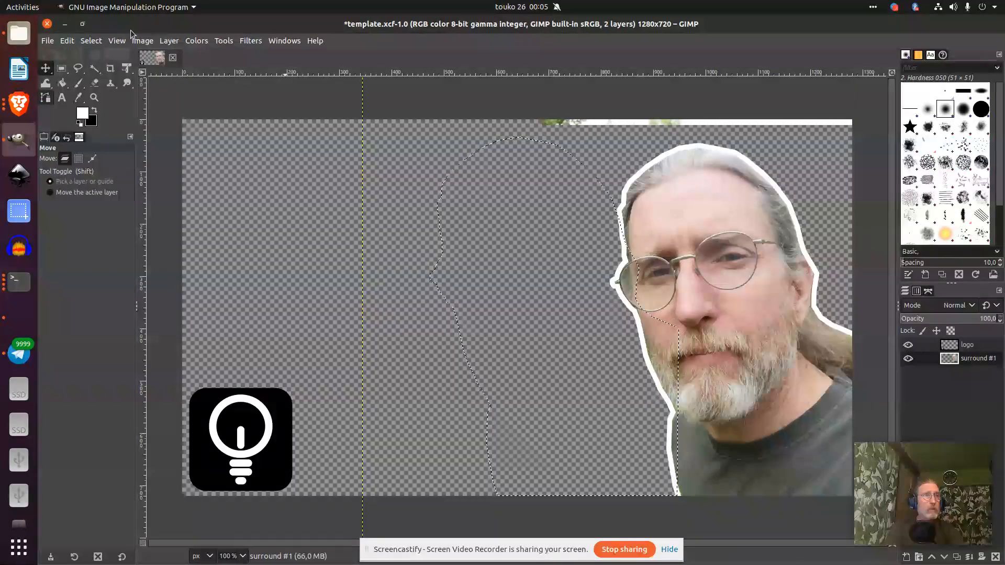
Clear the selection and erase the leftover photo strip along the upper edge of the merged cutout layer
{"action": "left_click", "coordinate": [92, 41]}
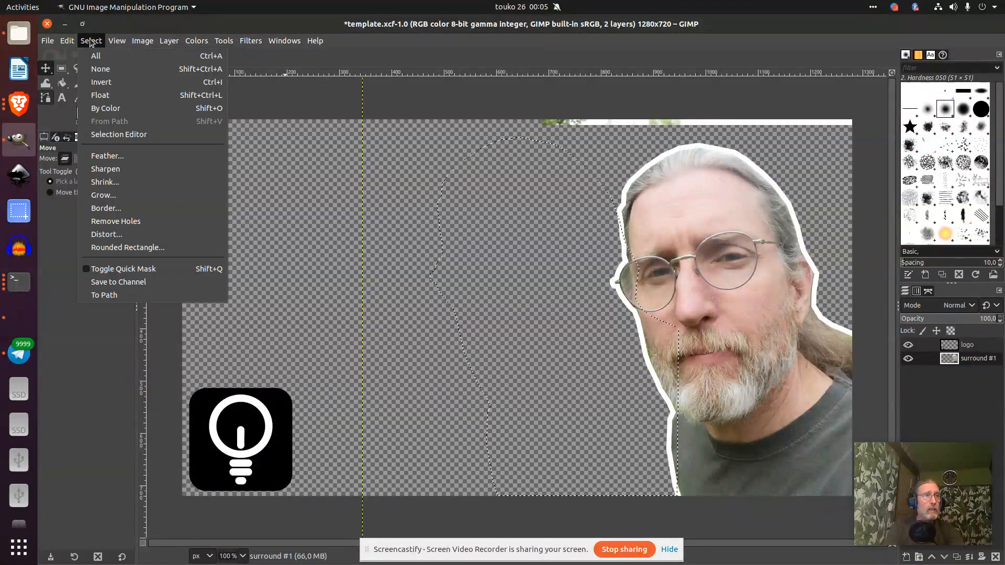
{"action": "left_click", "coordinate": [105, 66]}
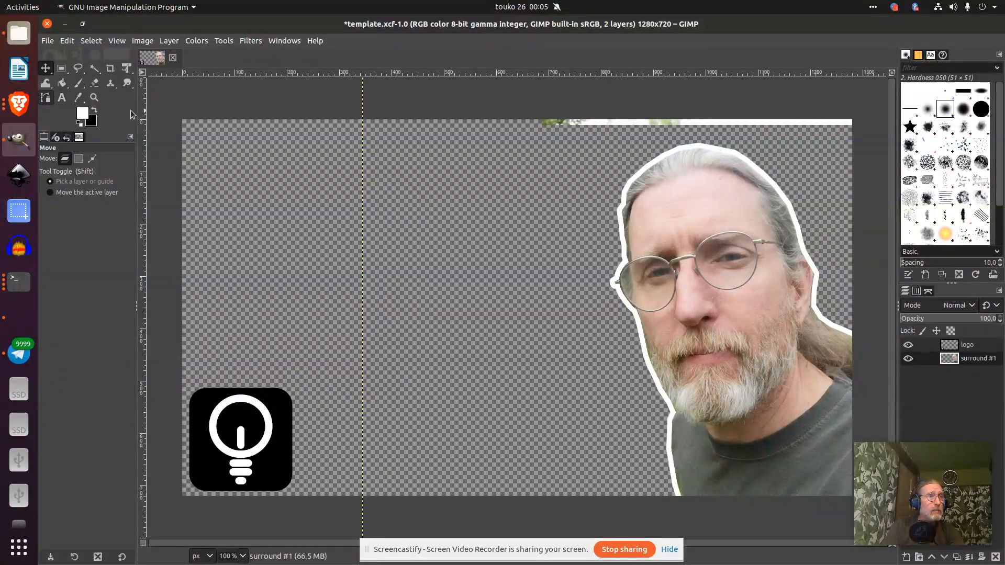
{"action": "left_click", "coordinate": [94, 83]}
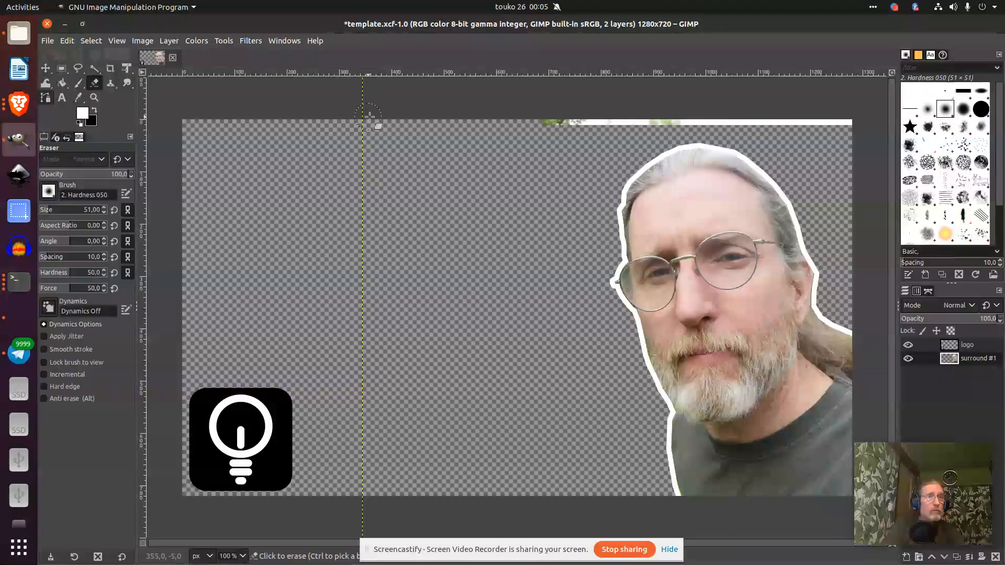
{"action": "left_click_drag", "start_coordinate": [554, 127], "coordinate": [850, 119]}
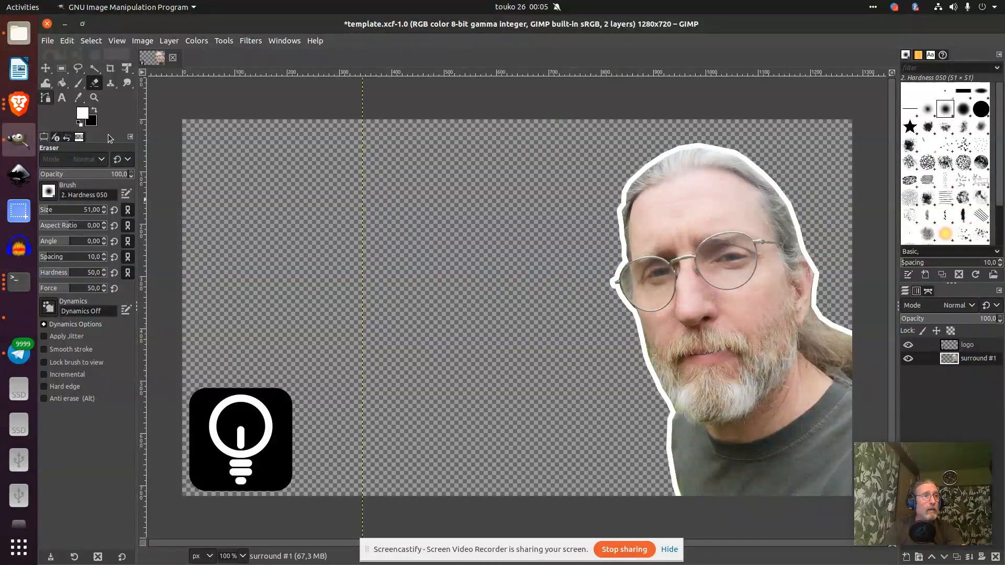
Add the black two-line text "TO PI" / "OR NOT TO PI" on the empty area beside the man and set its size to 129 px
{"action": "left_click", "coordinate": [61, 98]}
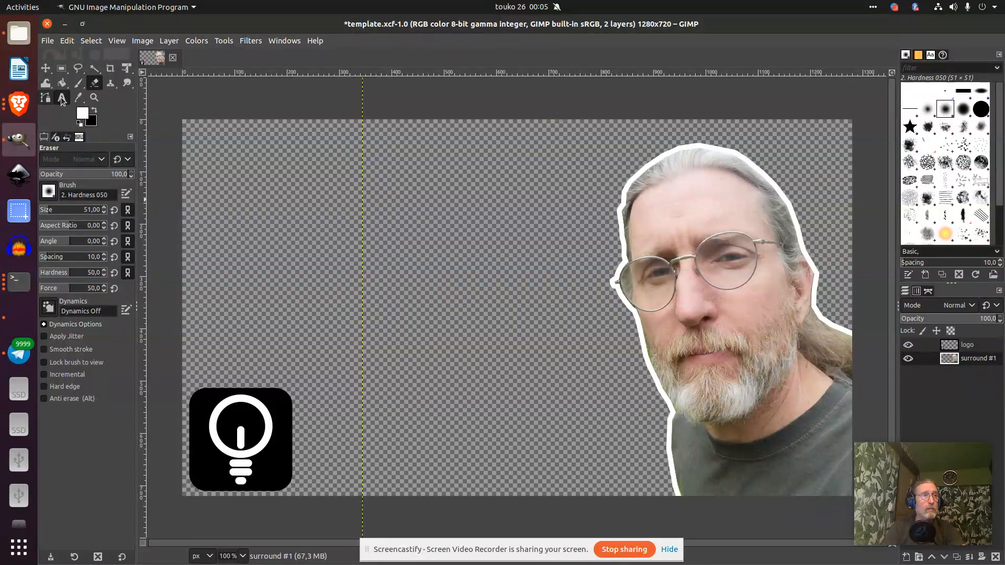
{"action": "left_click", "coordinate": [94, 111]}
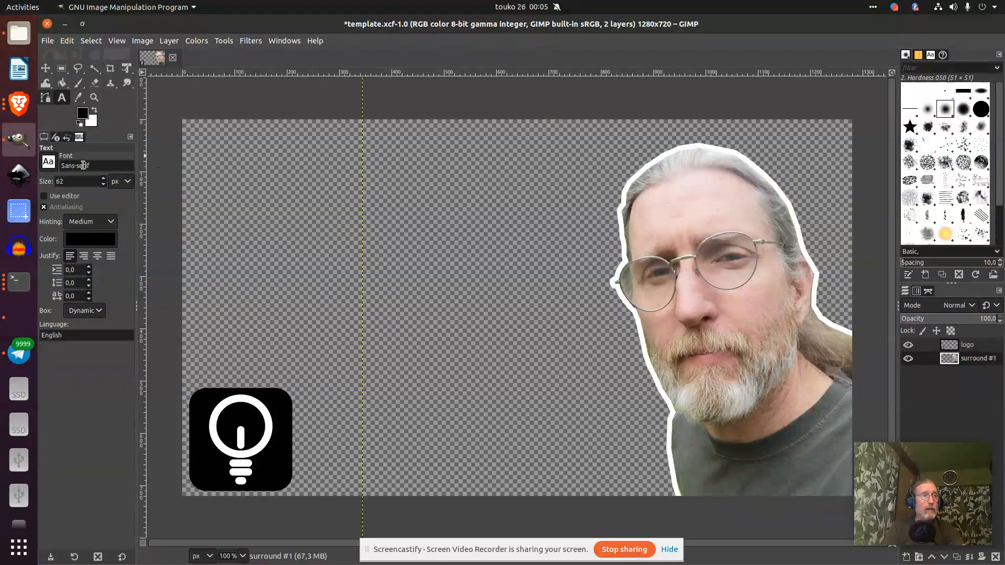
{"action": "key", "text": "BackSpace"}
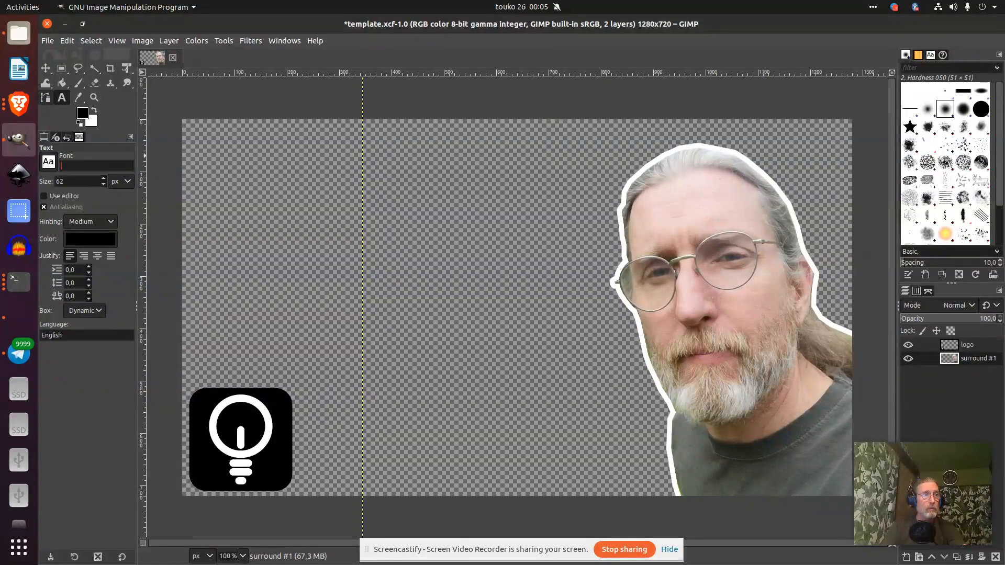
{"action": "left_click", "coordinate": [251, 199]}
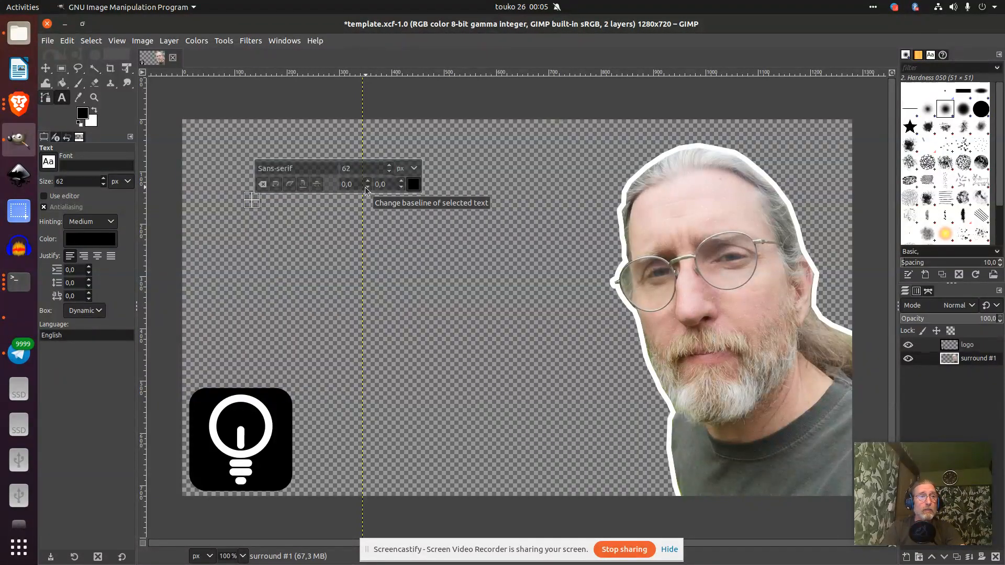
{"action": "left_click", "coordinate": [315, 169]}
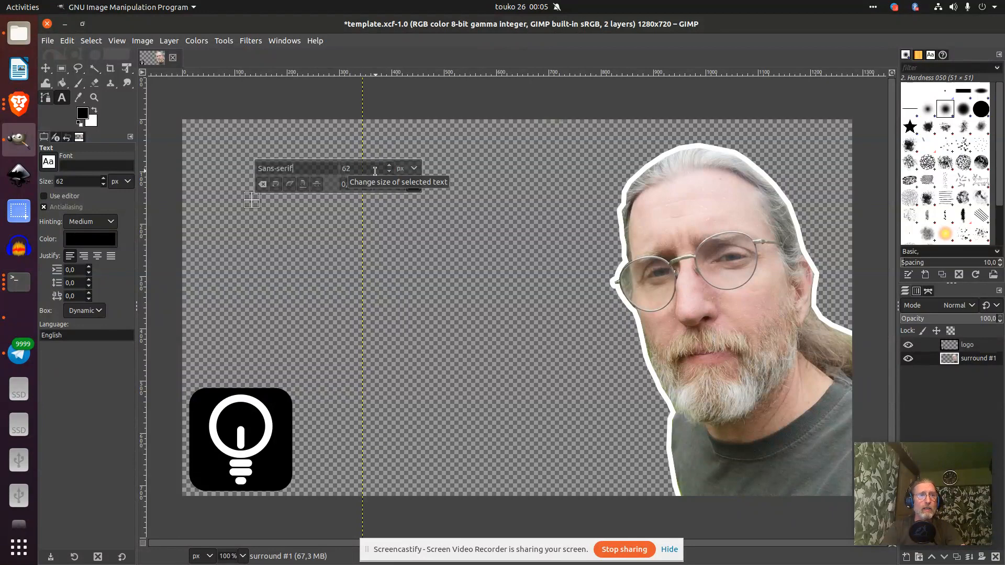
{"action": "left_click", "coordinate": [278, 213]}
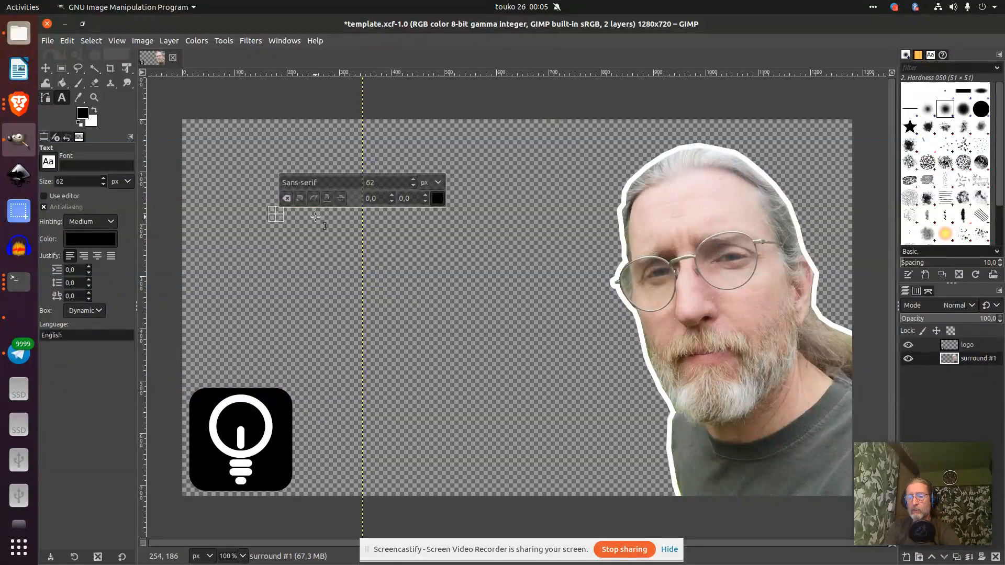
{"action": "type", "text": "TO PI"}
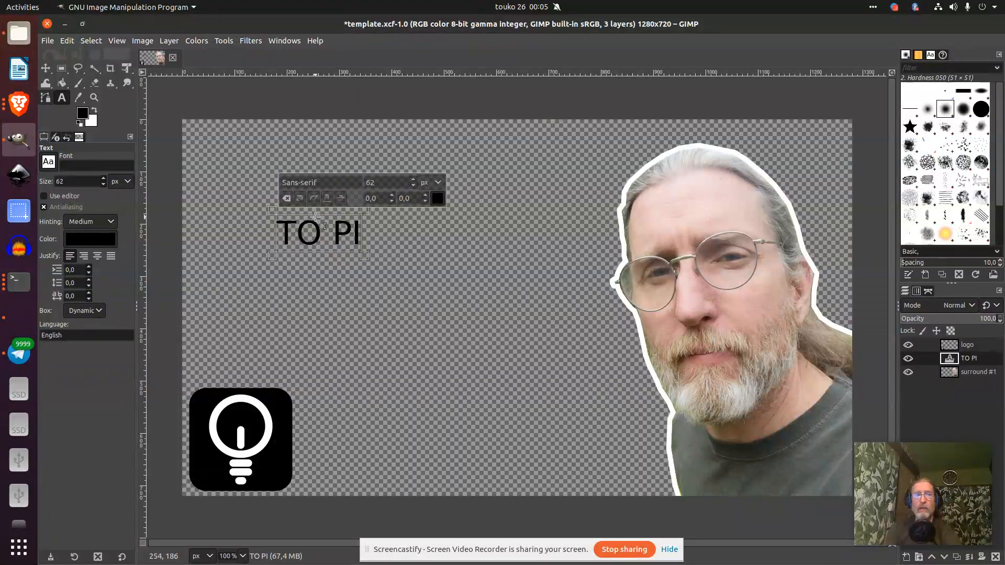
{"action": "key", "text": "Return"}
{"action": "type", "text": "OR "}
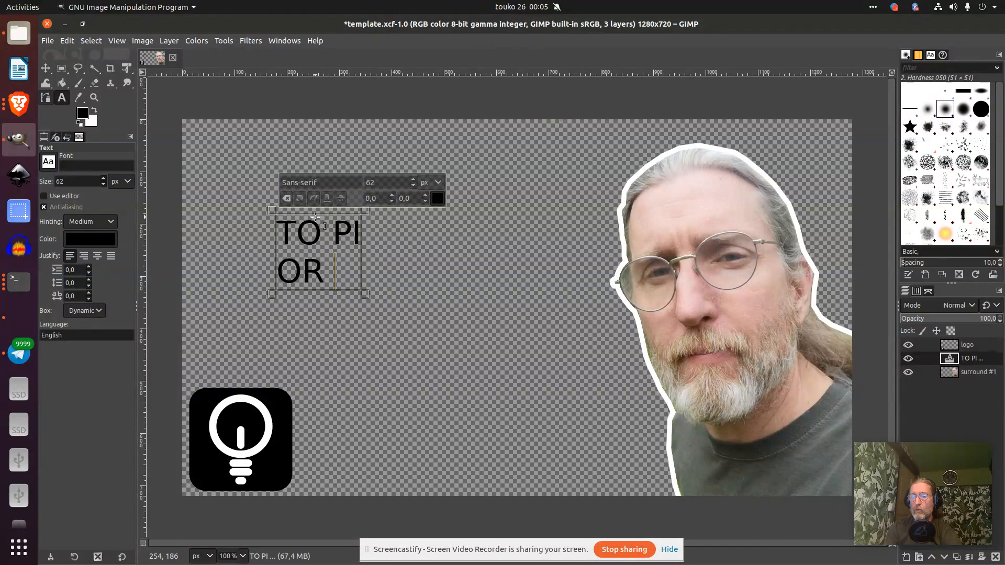
{"action": "type", "text": "NOT TO PI"}
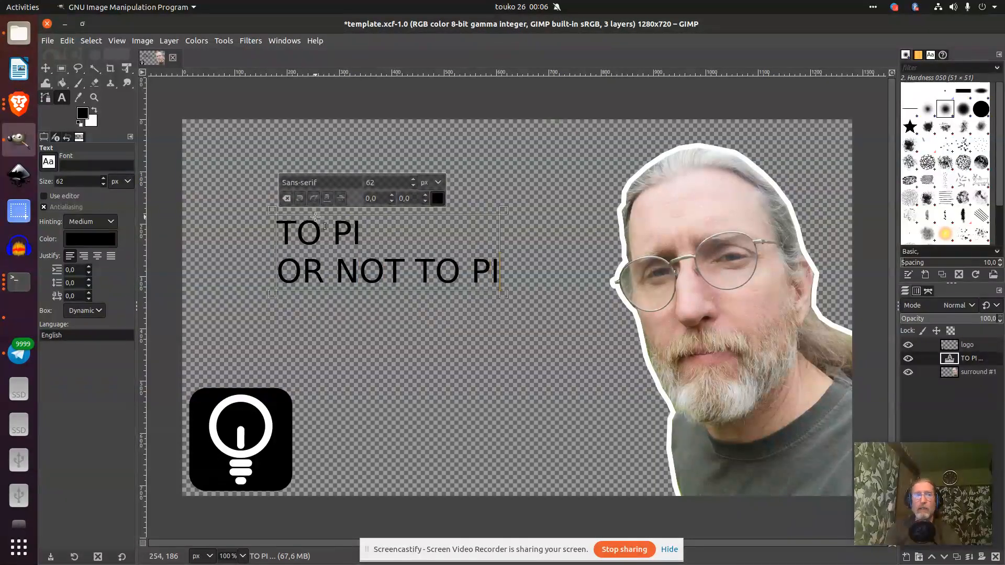
{"action": "key", "text": "ctrl+a"}
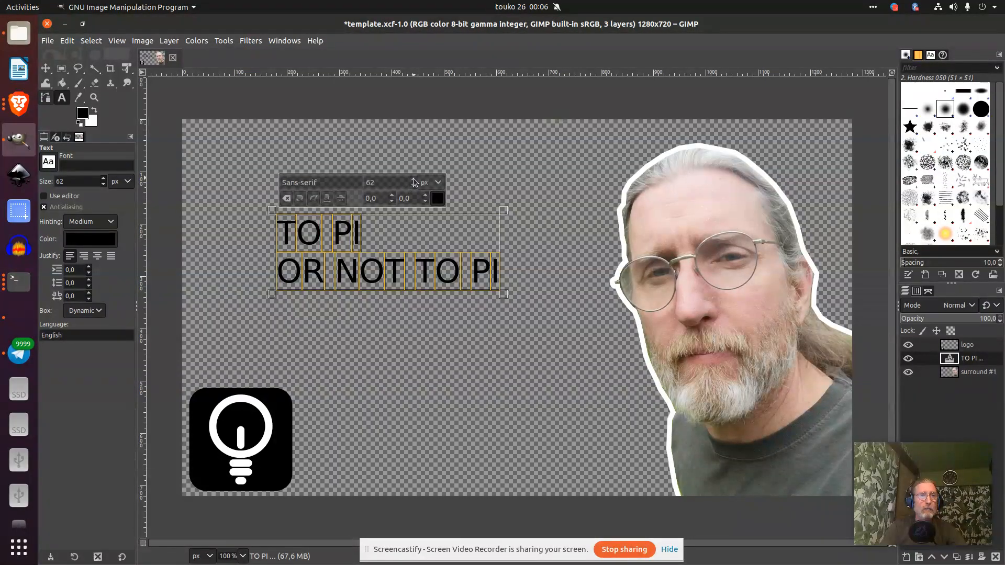
{"action": "left_click", "coordinate": [413, 178]}
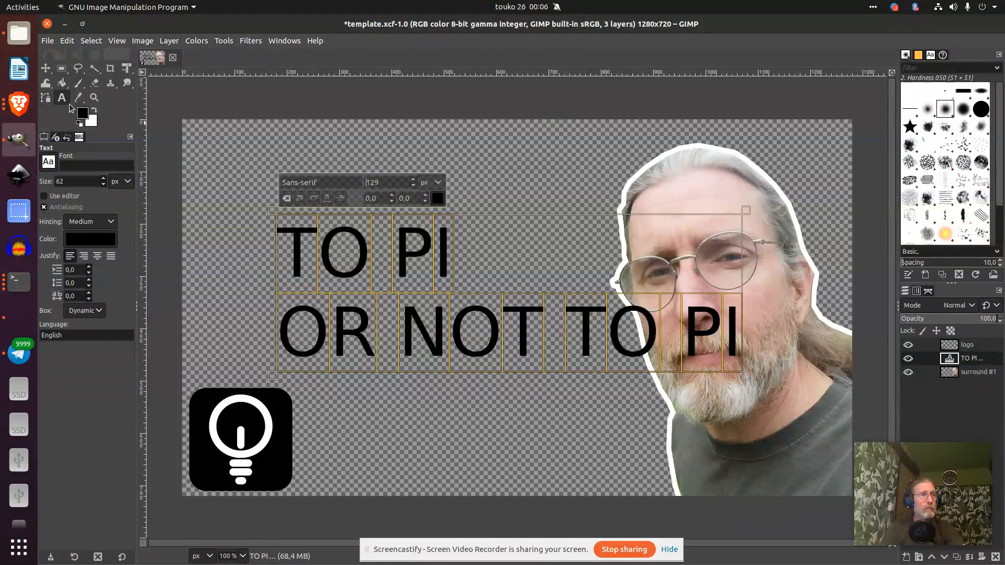
Select all the black lettering of the text layer with Select by Color
{"action": "left_click", "coordinate": [100, 72]}
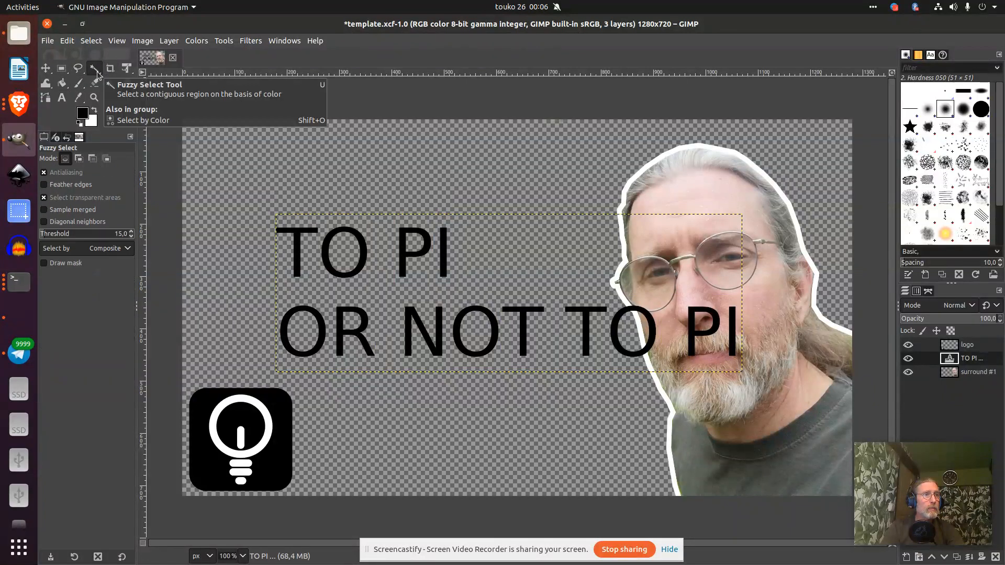
{"action": "mouse_move", "coordinate": [96, 71]}
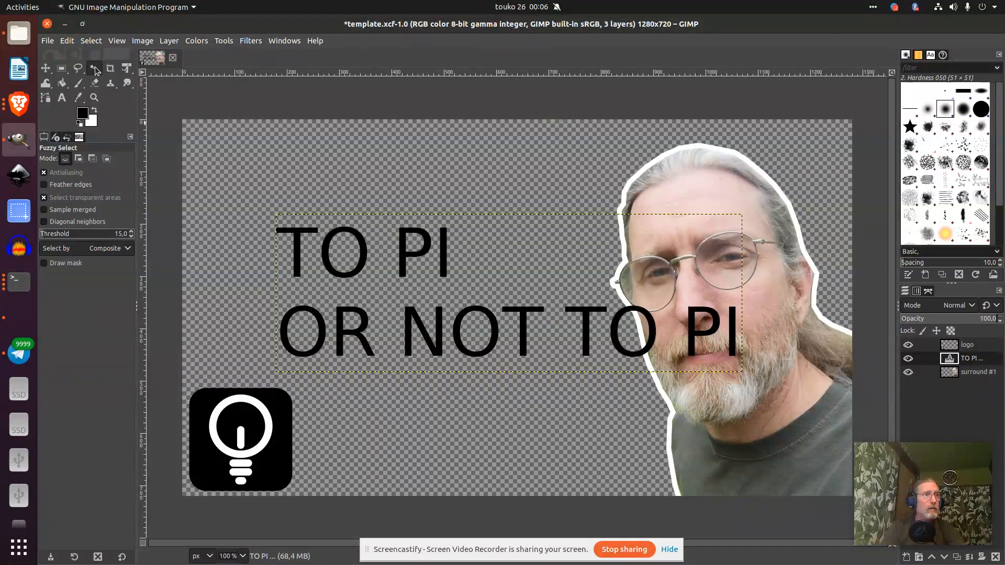
{"action": "left_click", "coordinate": [132, 83]}
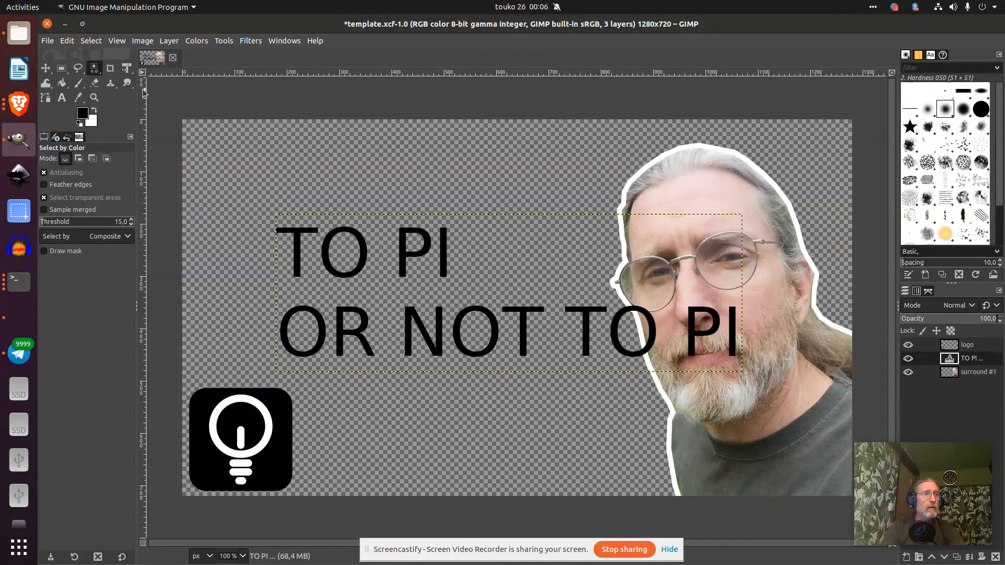
{"action": "left_click", "coordinate": [295, 254]}
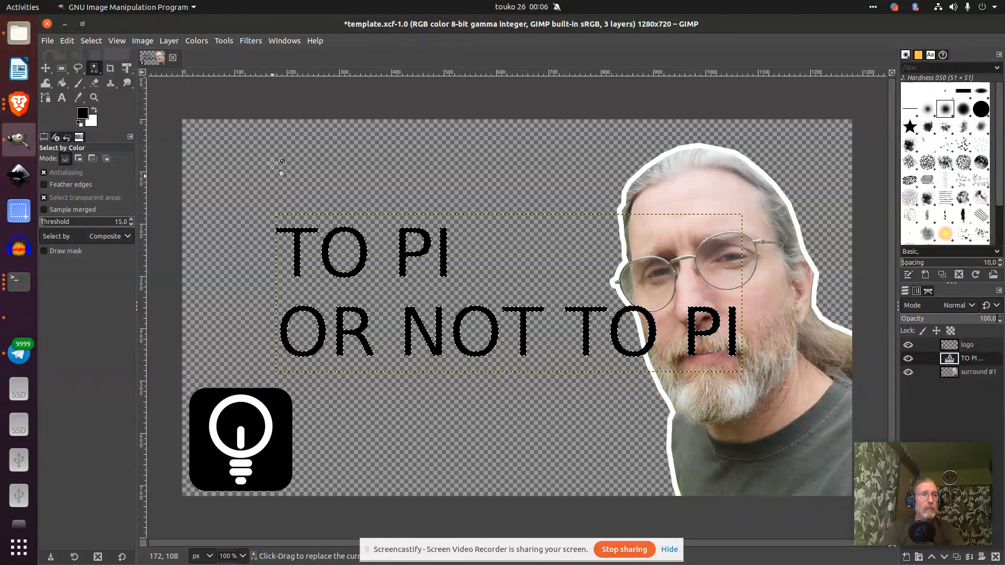
Try growing the lettering selection, and undo that growth
{"action": "left_click", "coordinate": [91, 40]}
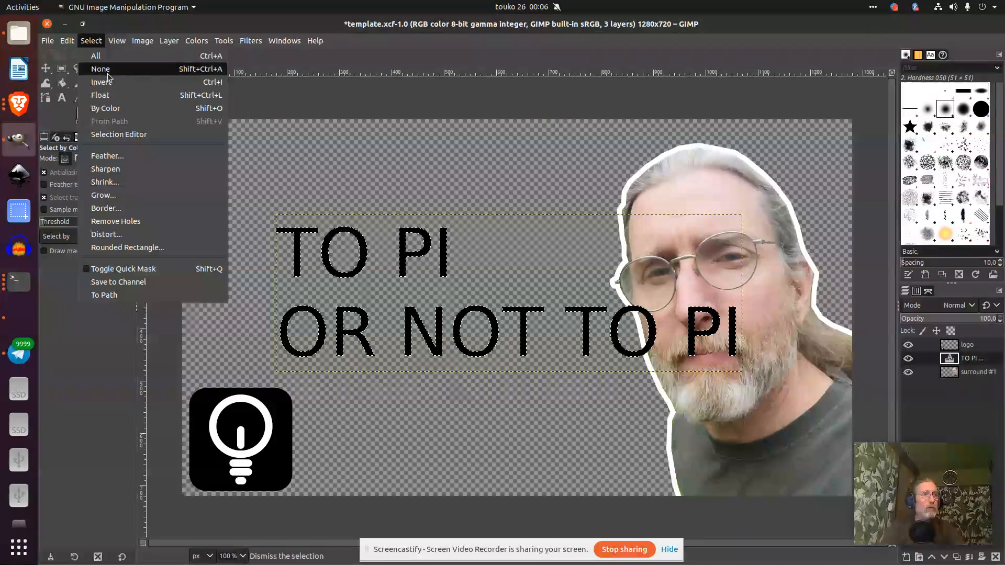
{"action": "left_click", "coordinate": [120, 193]}
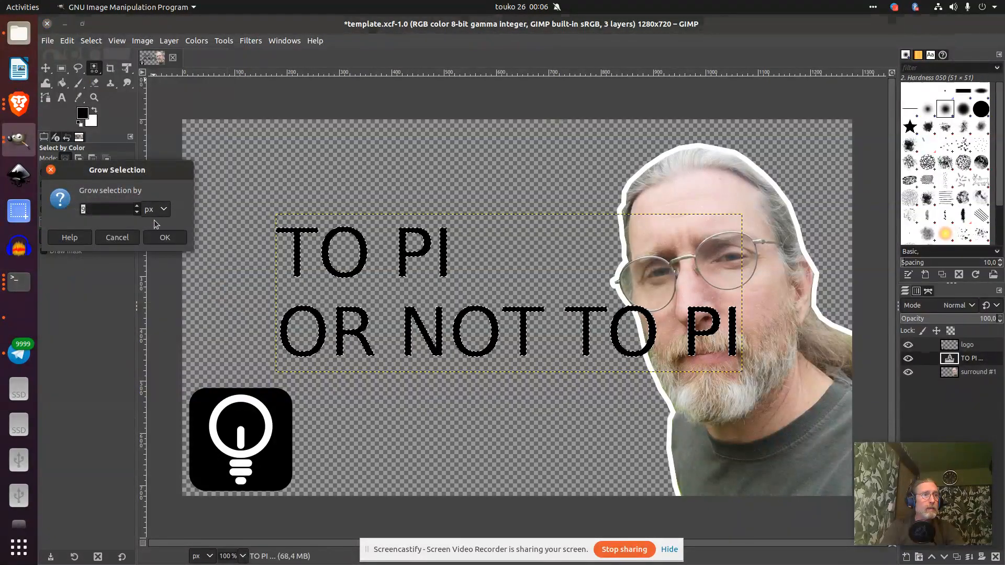
{"action": "left_click", "coordinate": [163, 236]}
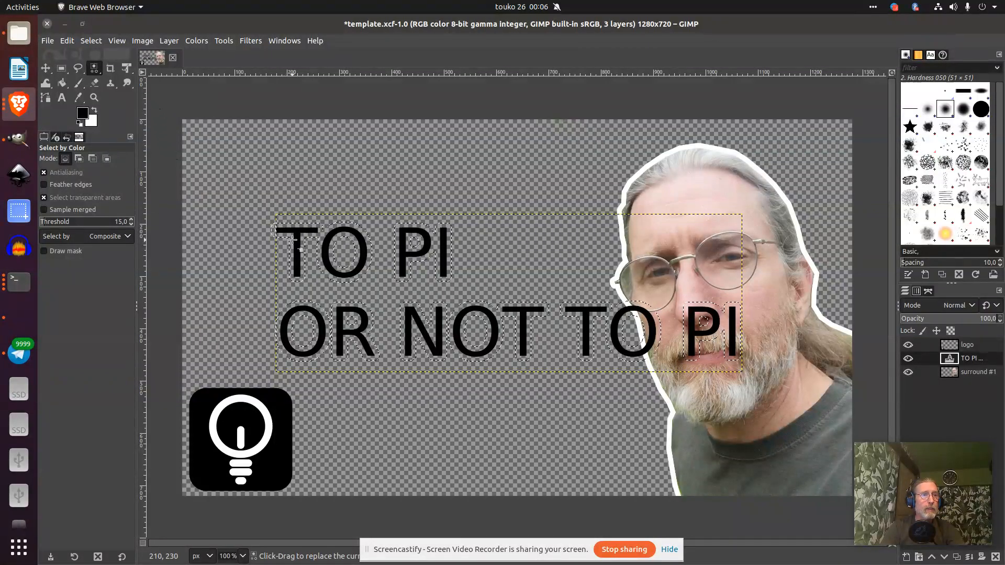
{"action": "left_click", "coordinate": [62, 43]}
{"action": "left_click", "coordinate": [77, 55]}
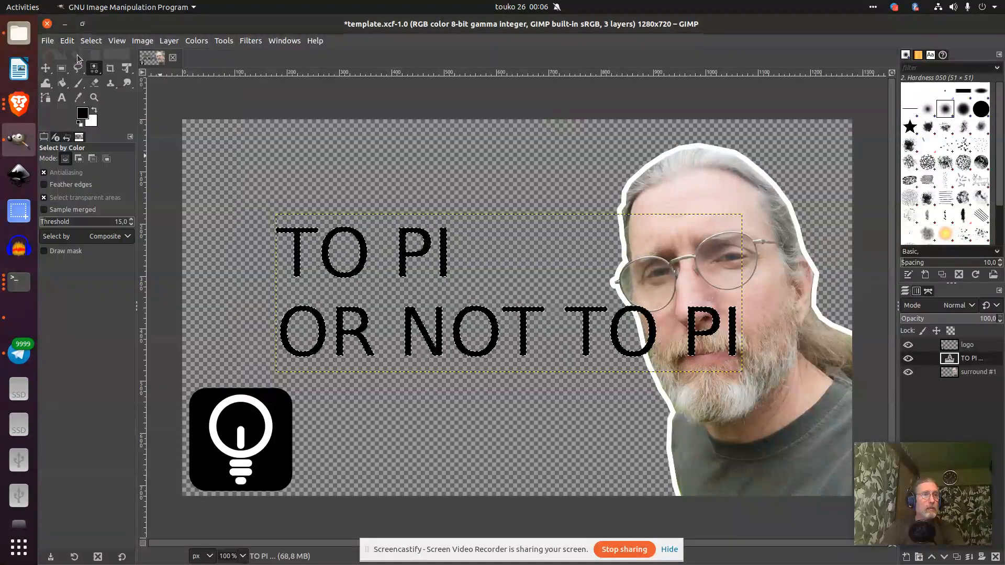
Grow the lettering selection by 6 px and bucket-fill it with black on the text layer to thicken the letters
{"action": "left_click", "coordinate": [92, 41]}
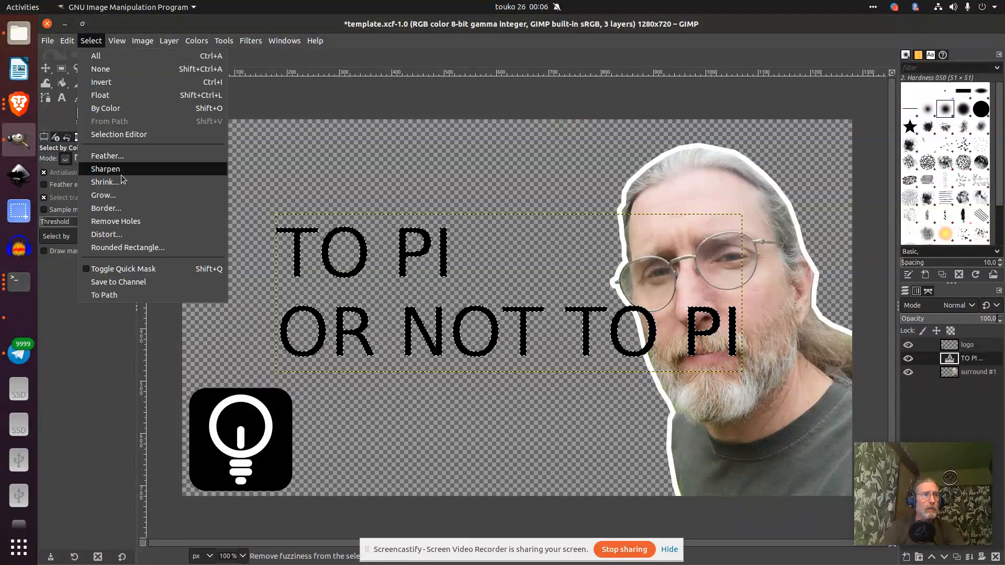
{"action": "left_click", "coordinate": [125, 195]}
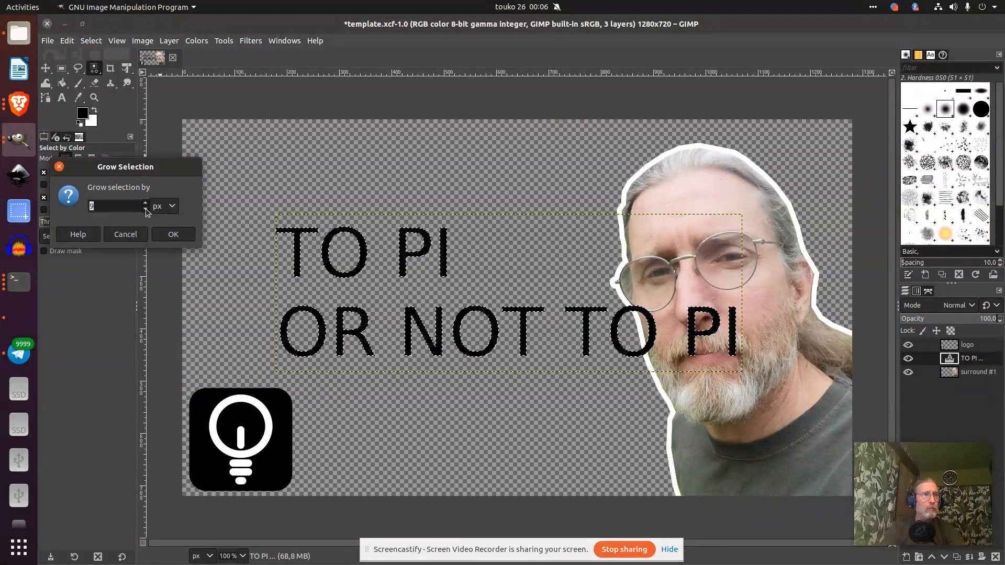
{"action": "triple_click", "coordinate": [146, 209]}
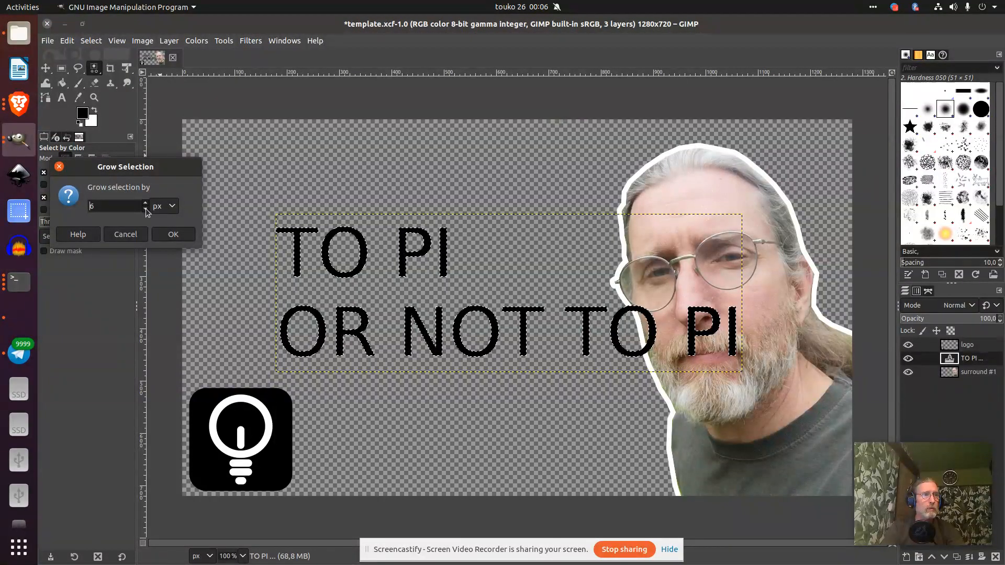
{"action": "left_click", "coordinate": [172, 235]}
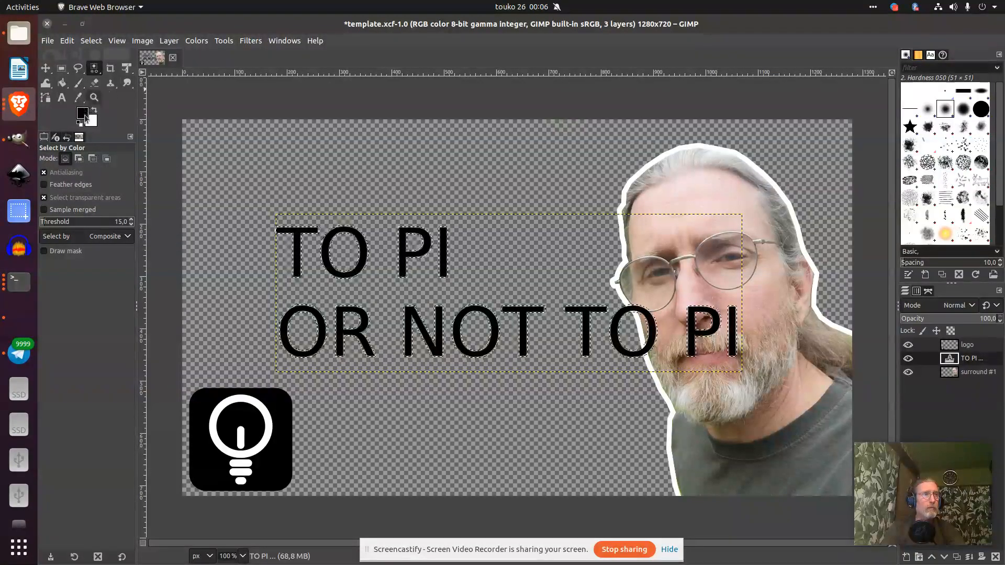
{"action": "left_click", "coordinate": [64, 82]}
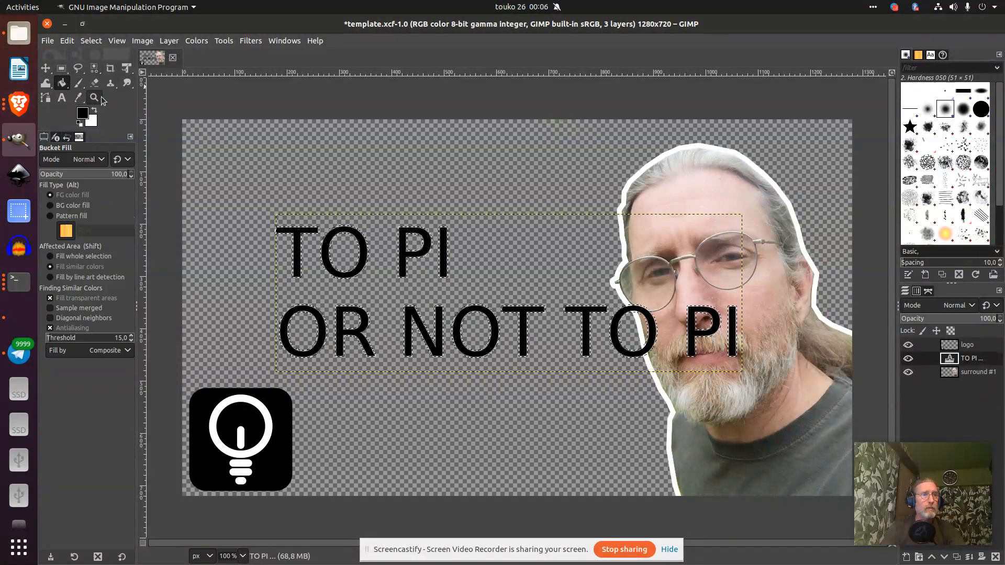
{"action": "left_click", "coordinate": [294, 232]}
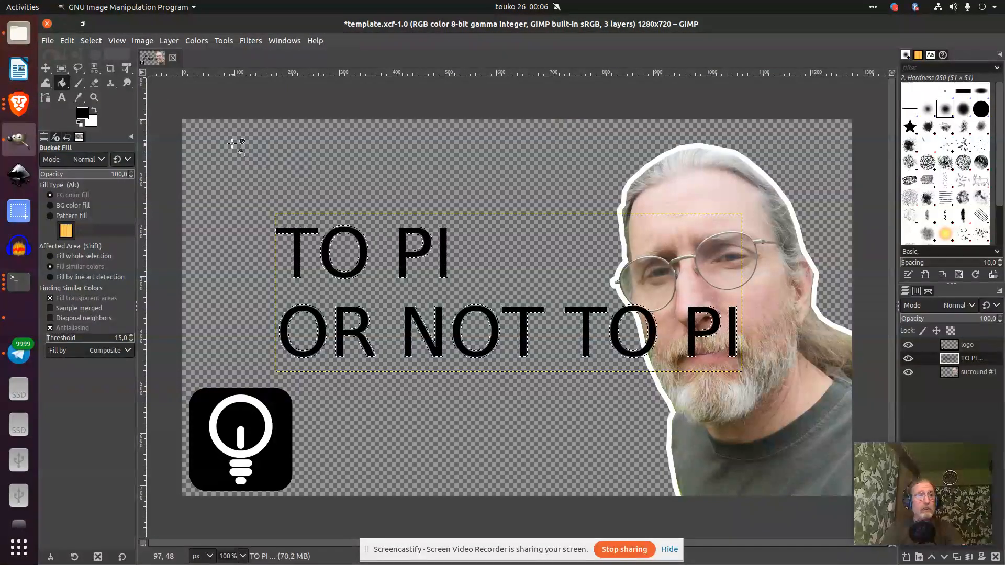
Add a transparent 1280 × 720 px layer named "surround" and place it directly beneath the text layer
{"action": "right_click", "coordinate": [970, 361]}
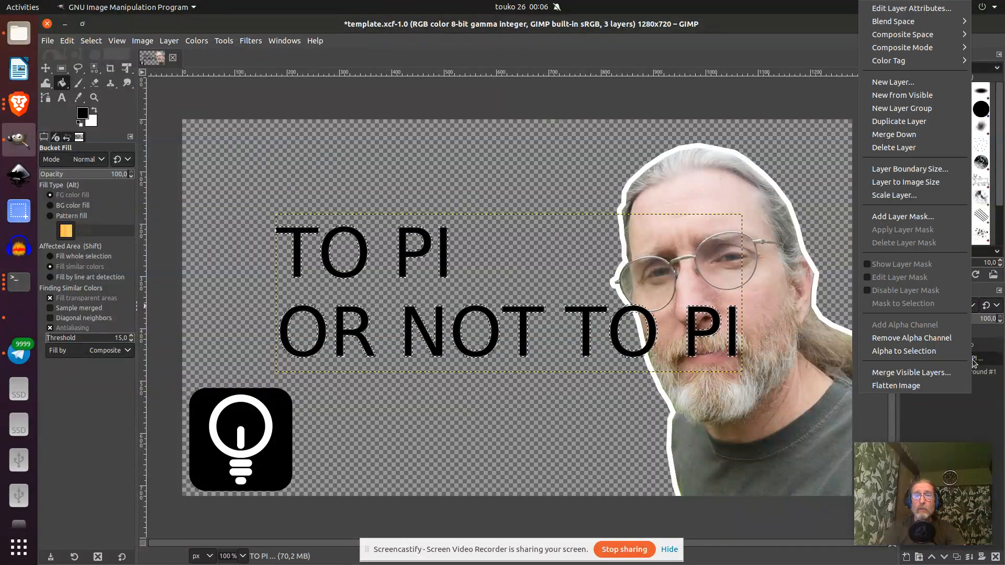
{"action": "left_click", "coordinate": [937, 81]}
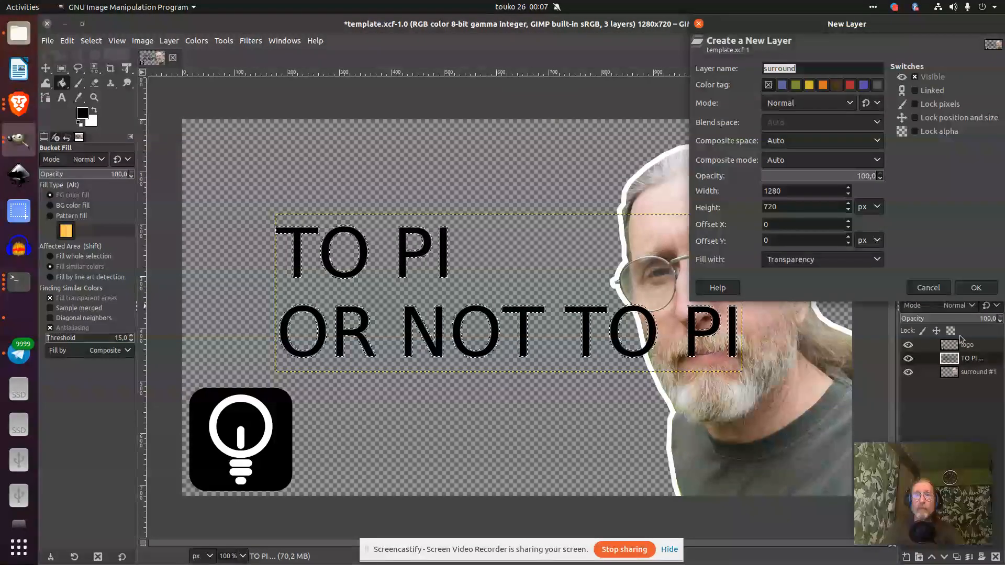
{"action": "left_click", "coordinate": [975, 288]}
{"action": "left_click_drag", "start_coordinate": [971, 361], "coordinate": [972, 379]}
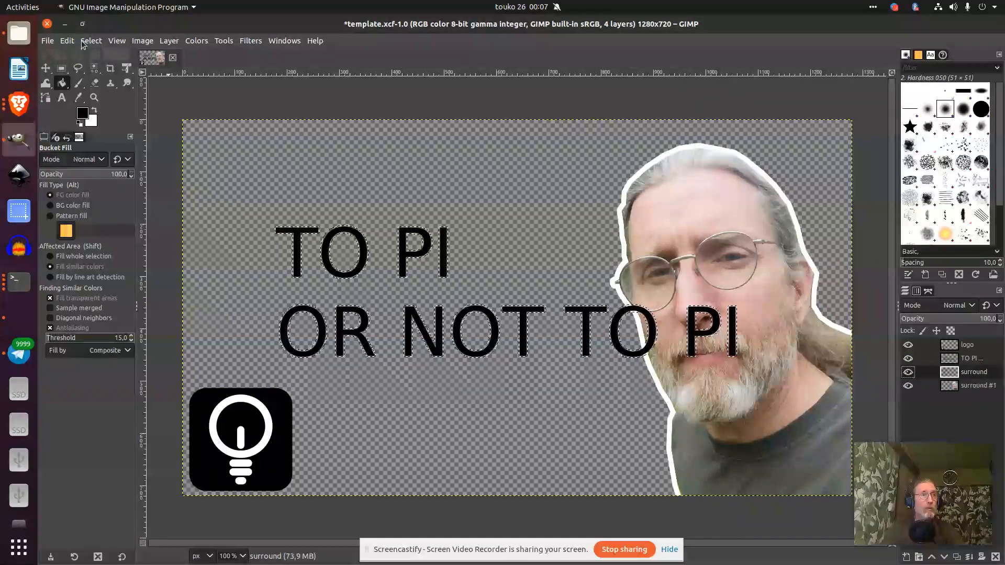
Grow the lettering selection by 8 px and bucket-fill it with white on the new layer beneath the text
{"action": "left_click", "coordinate": [90, 41]}
{"action": "left_click", "coordinate": [116, 195]}
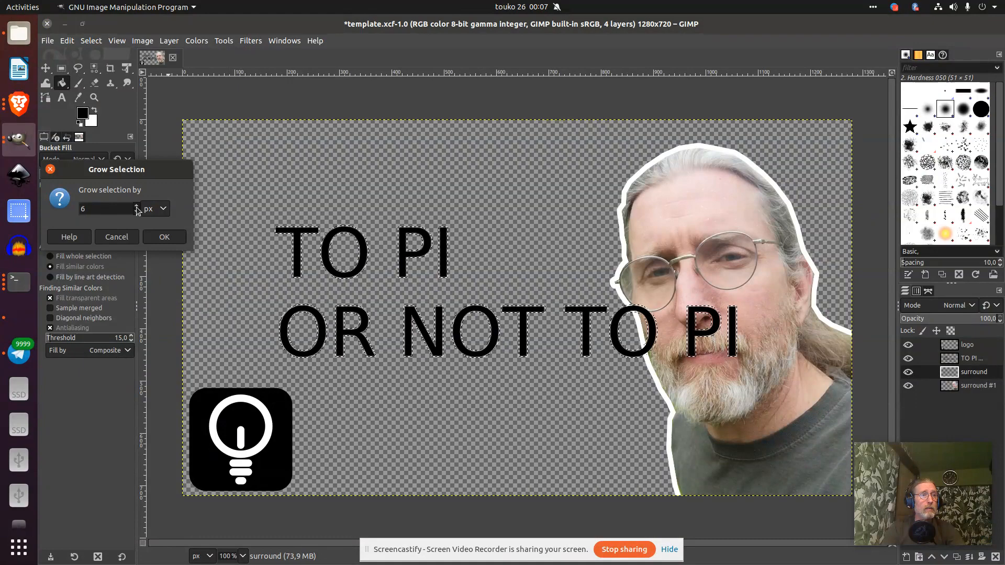
{"action": "left_click", "coordinate": [136, 207]}
{"action": "left_click", "coordinate": [136, 206]}
{"action": "left_click", "coordinate": [136, 206]}
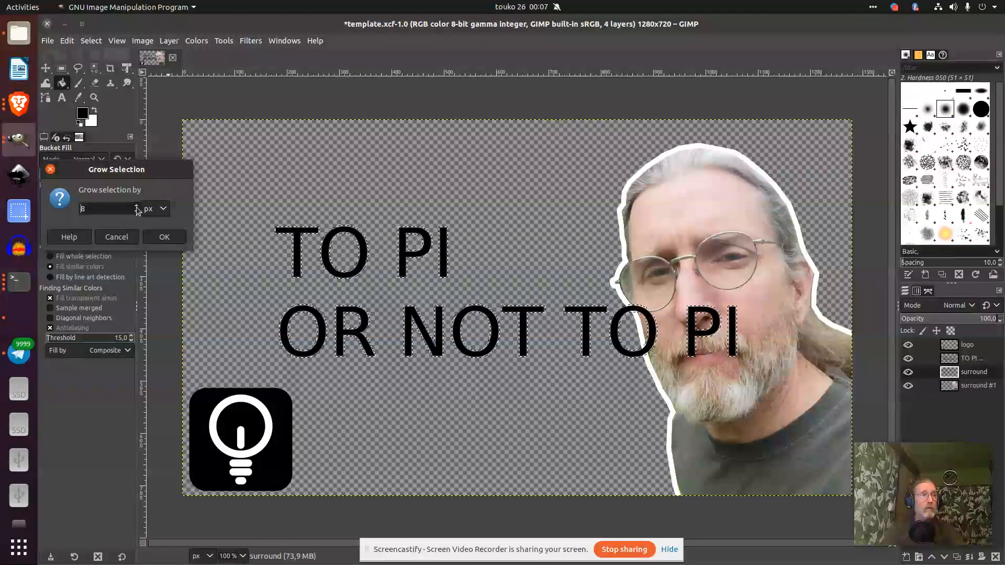
{"action": "left_click", "coordinate": [159, 238]}
{"action": "left_click", "coordinate": [95, 110]}
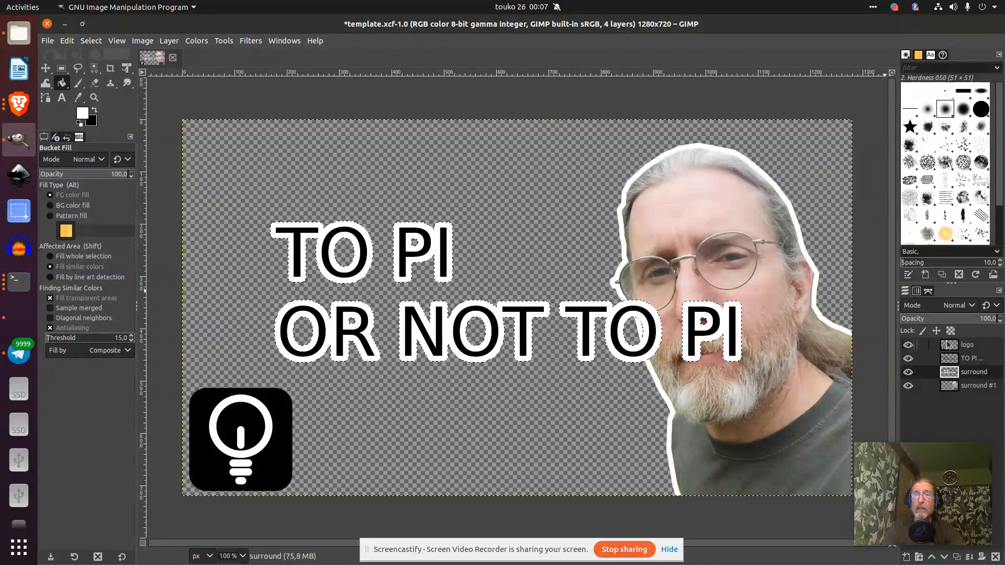
Merge the title text layer down into its white surround layer and clear the selection
{"action": "right_click", "coordinate": [966, 361]}
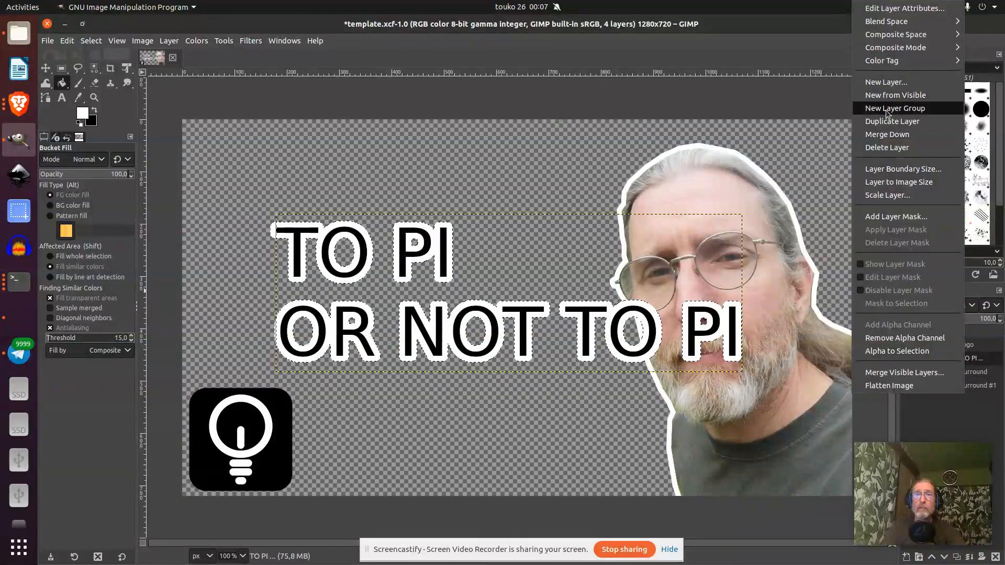
{"action": "left_click", "coordinate": [888, 135]}
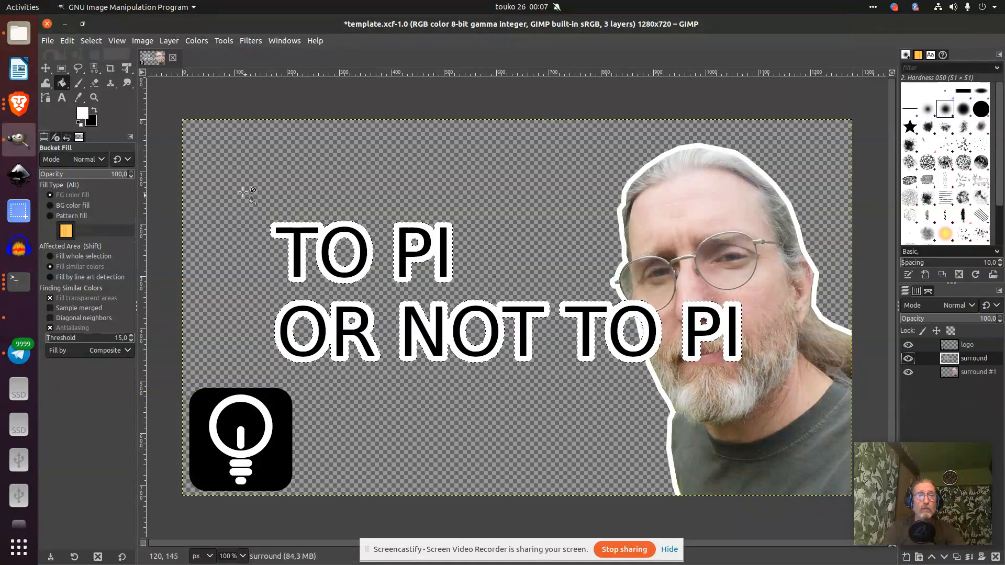
{"action": "left_click", "coordinate": [91, 40]}
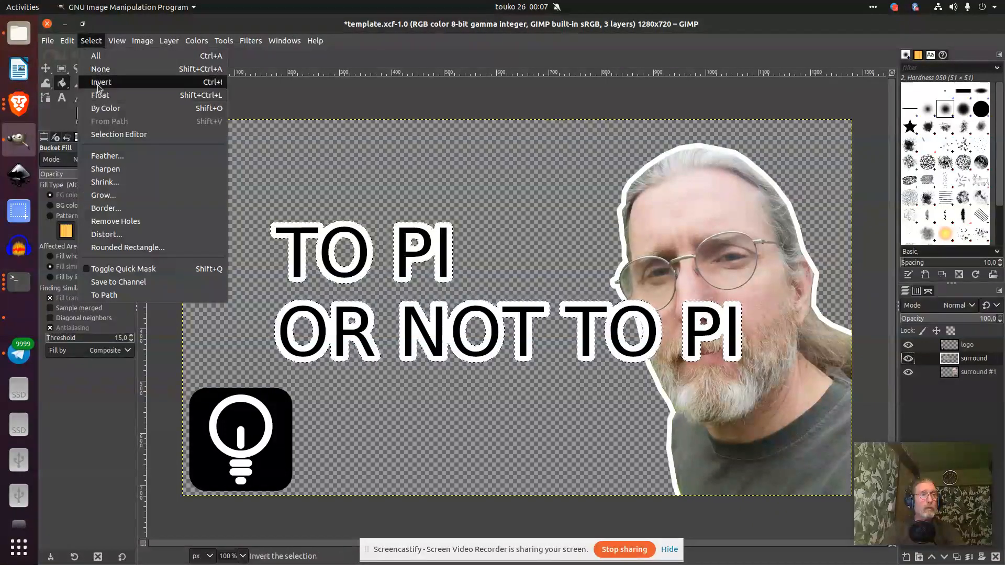
{"action": "left_click", "coordinate": [95, 67]}
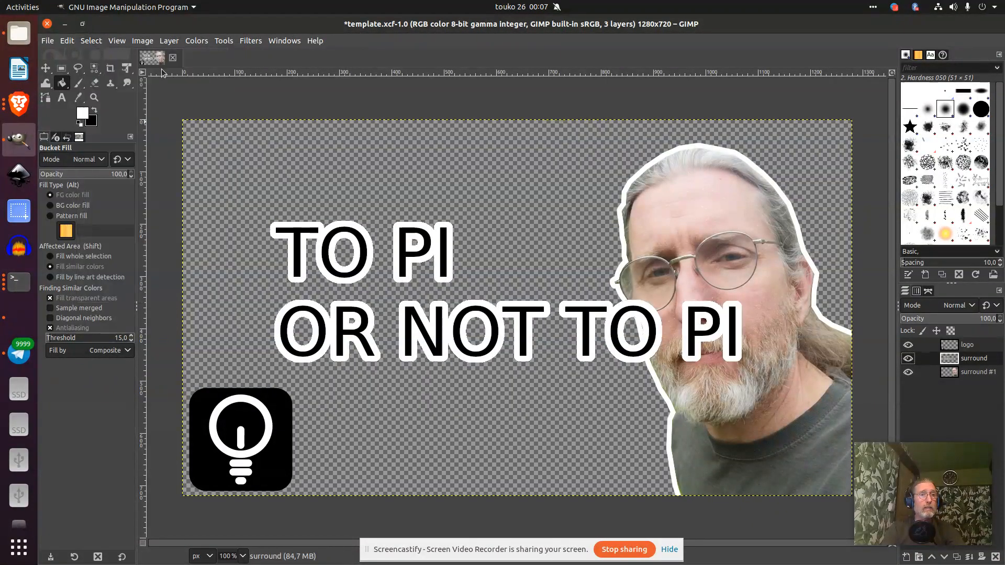
Move the merged title toward the upper-left corner of the canvas
{"action": "left_click", "coordinate": [45, 68]}
{"action": "left_click_drag", "start_coordinate": [403, 254], "coordinate": [332, 204]}
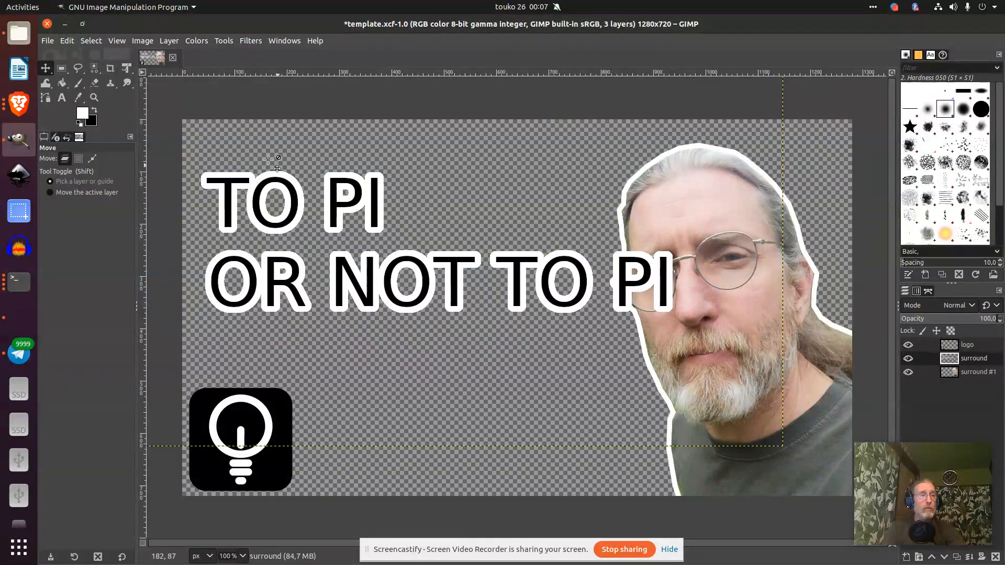
{"action": "left_click", "coordinate": [102, 73]}
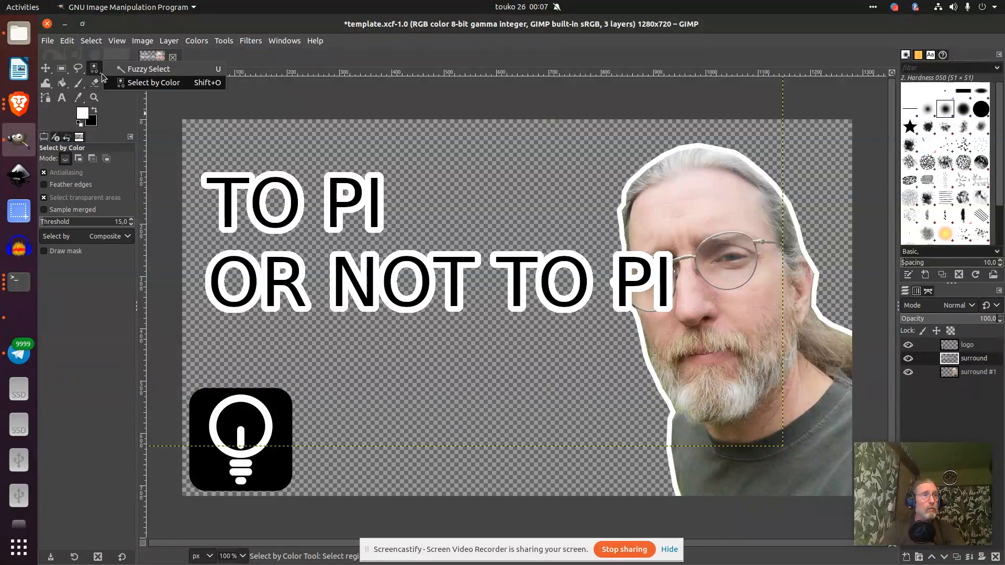
{"action": "right_click", "coordinate": [96, 68]}
{"action": "left_click", "coordinate": [98, 68]}
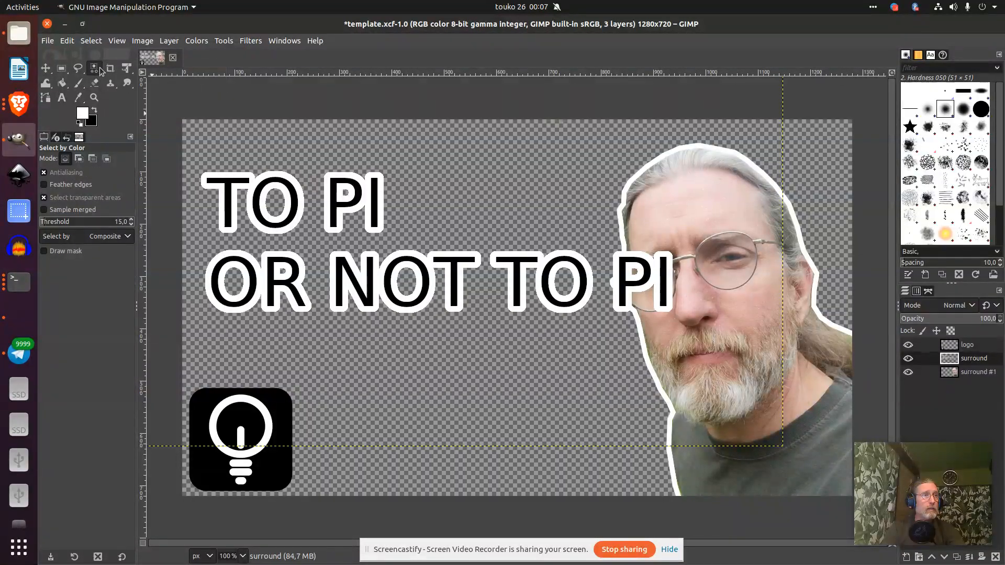
Try shearing the title layer by 17 horizontally, and by -49 and 372 vertically, and reset the shear
{"action": "left_click", "coordinate": [126, 70]}
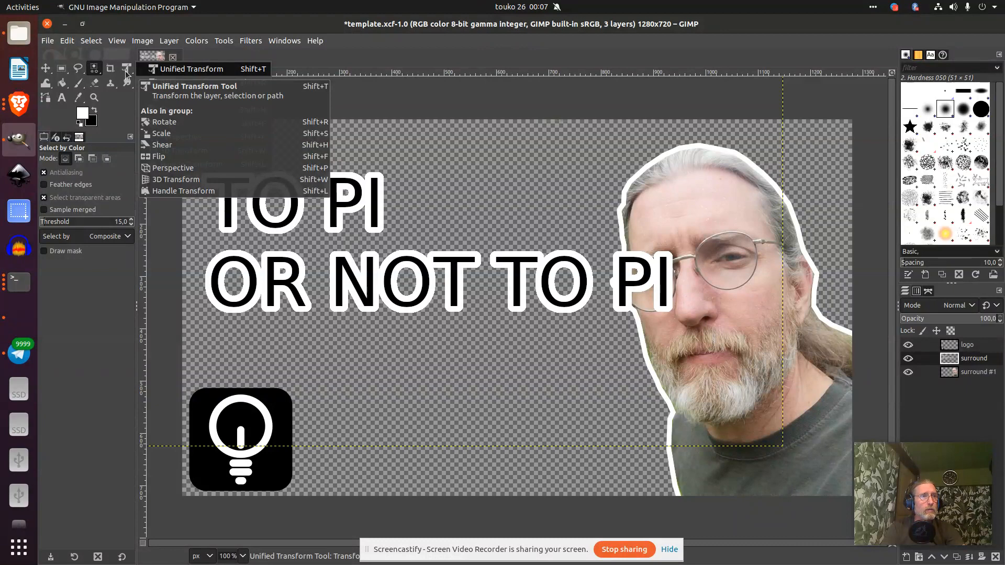
{"action": "left_click", "coordinate": [125, 71]}
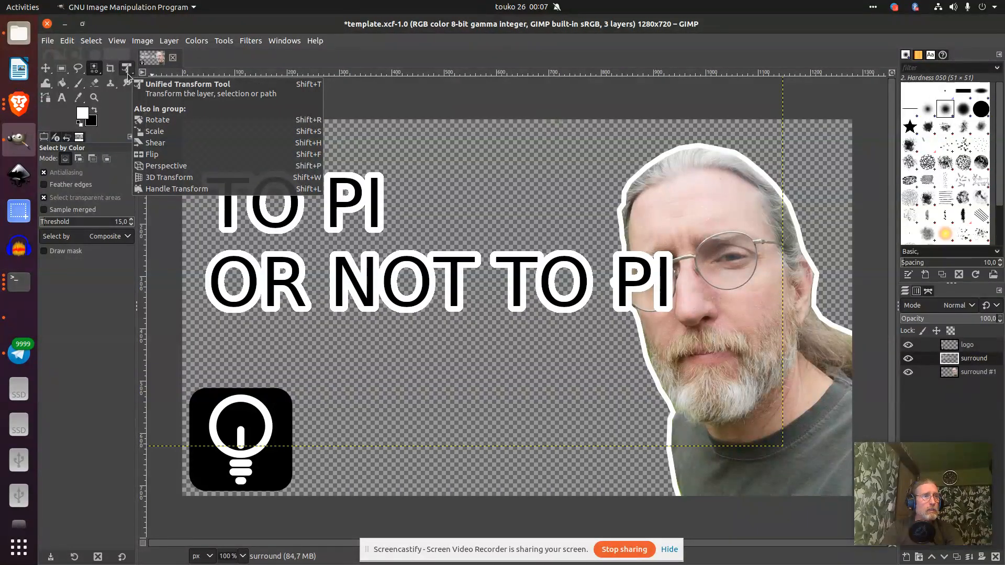
{"action": "left_click", "coordinate": [125, 68]}
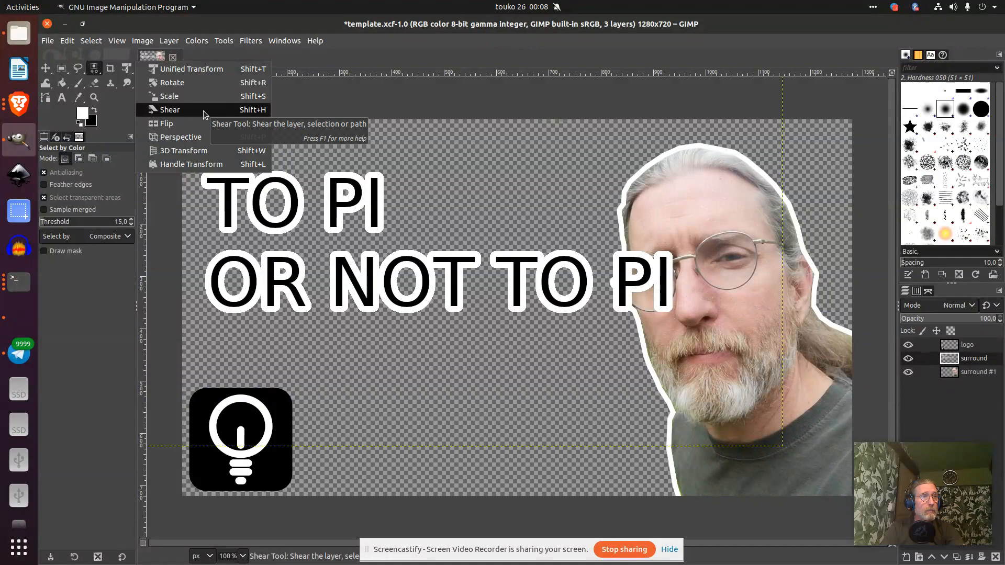
{"action": "left_click", "coordinate": [165, 112]}
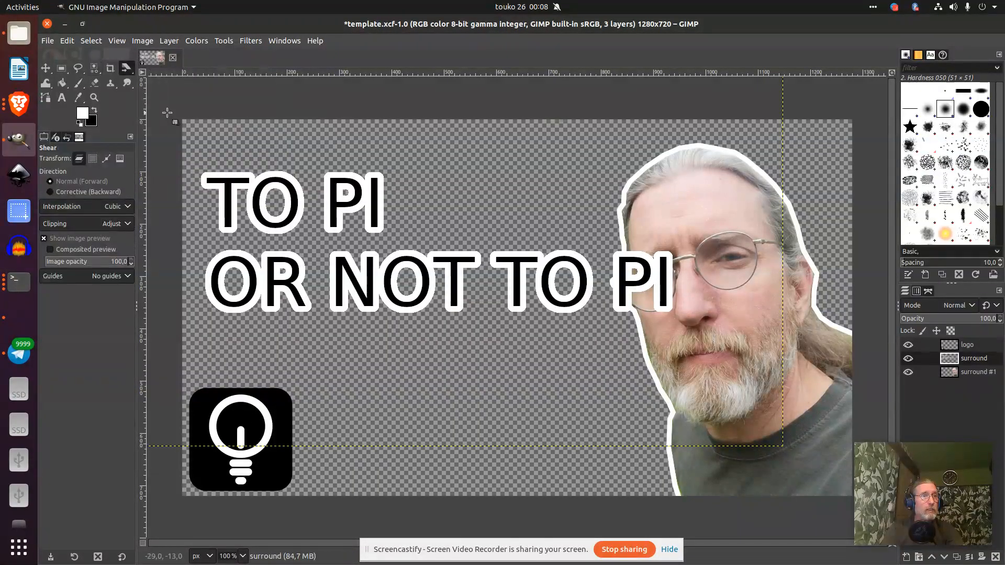
{"action": "left_click", "coordinate": [297, 199]}
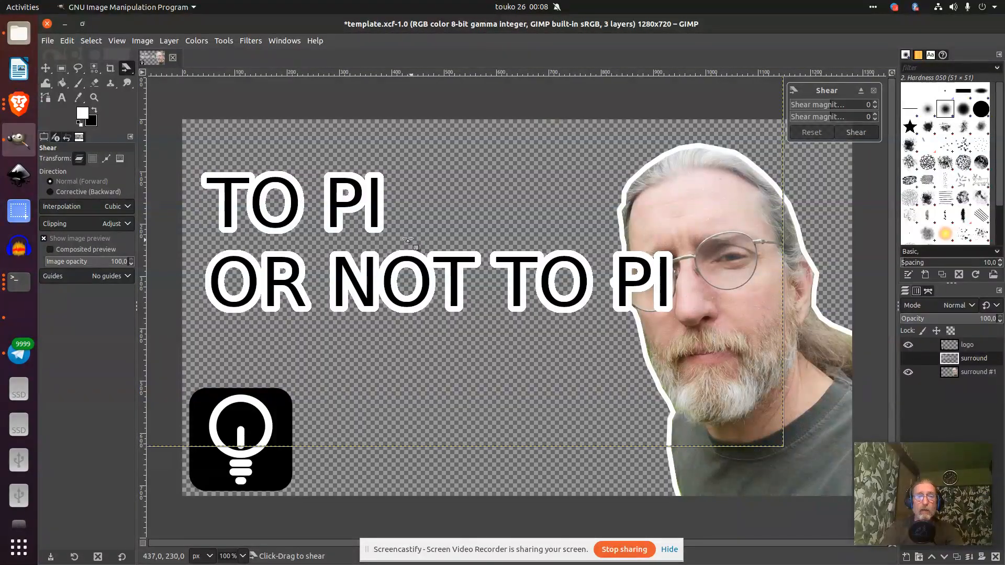
{"action": "key", "text": "minus"}
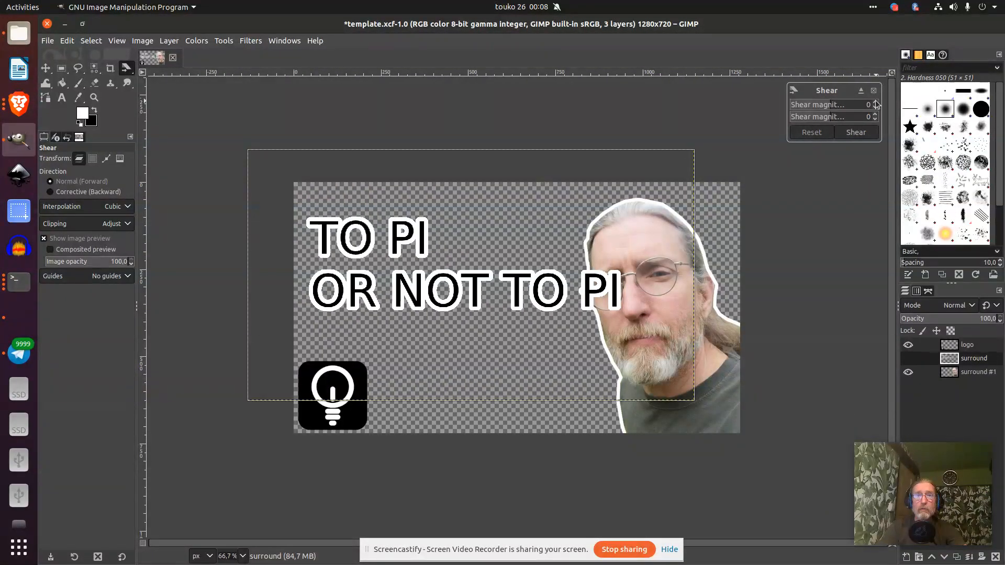
{"action": "scroll", "coordinate": [876, 104], "scroll_direction": "up", "scroll_amount": 17}
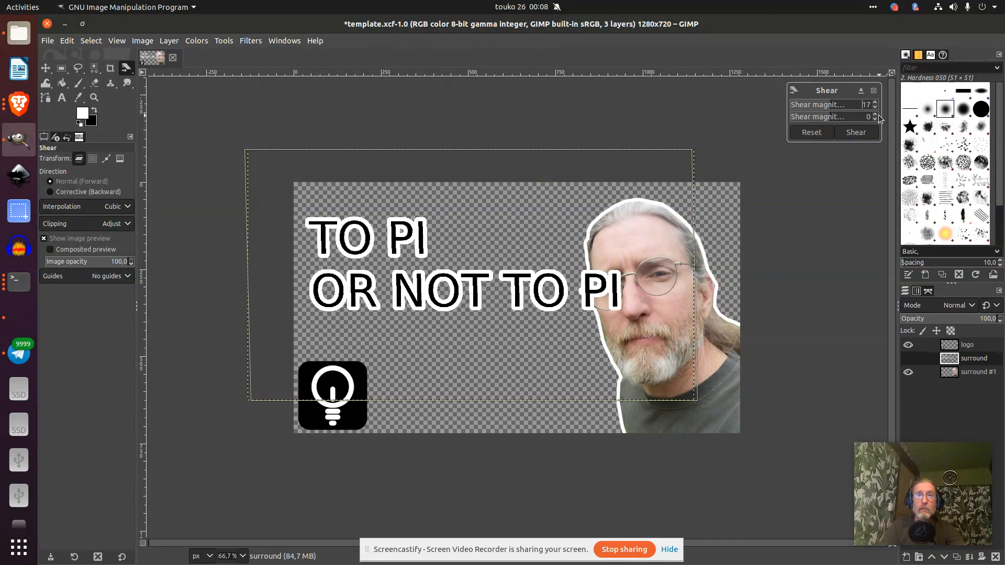
{"action": "scroll", "coordinate": [876, 117], "scroll_direction": "down", "scroll_amount": 20}
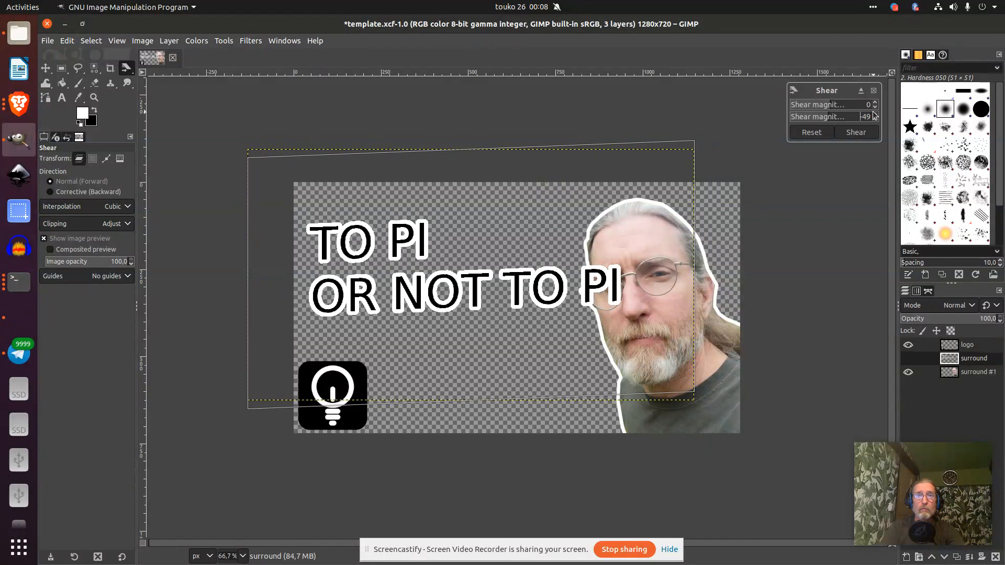
{"action": "left_click_drag", "start_coordinate": [833, 119], "coordinate": [846, 121]}
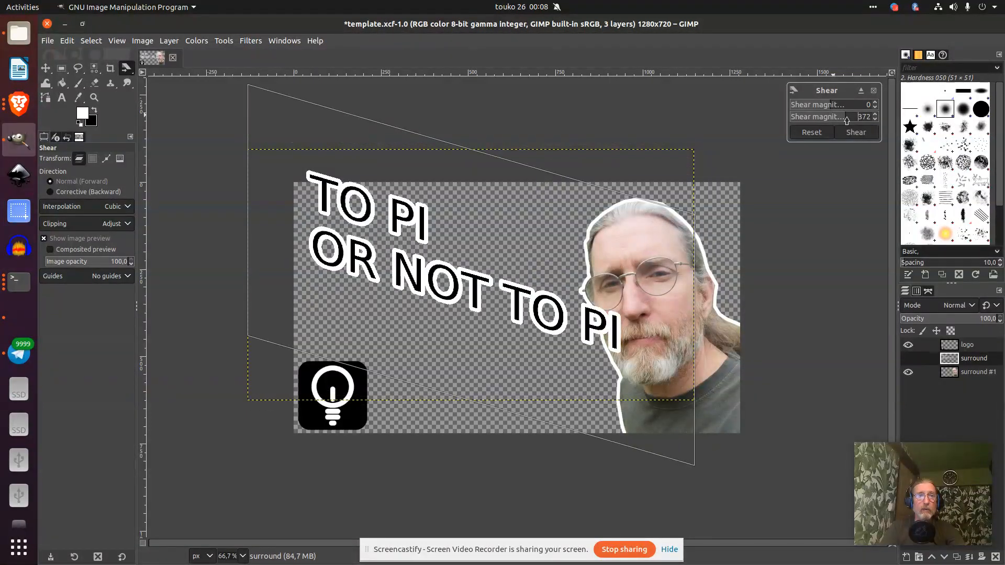
{"action": "left_click", "coordinate": [820, 134]}
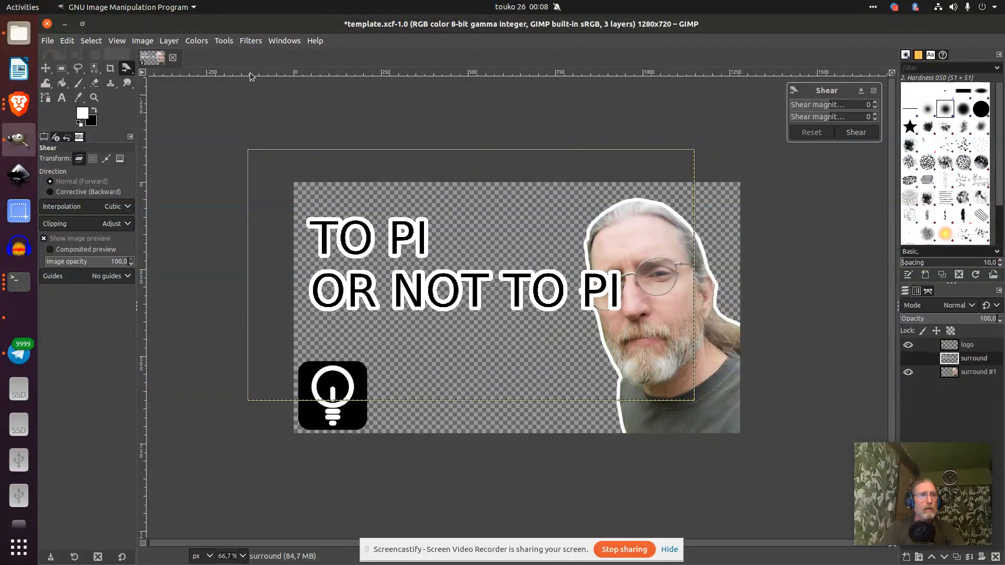
Distort the title with Unified Transform so its lettering enlarges in perspective toward the man, and position it fully inside the canvas beside him
{"action": "left_click", "coordinate": [127, 69]}
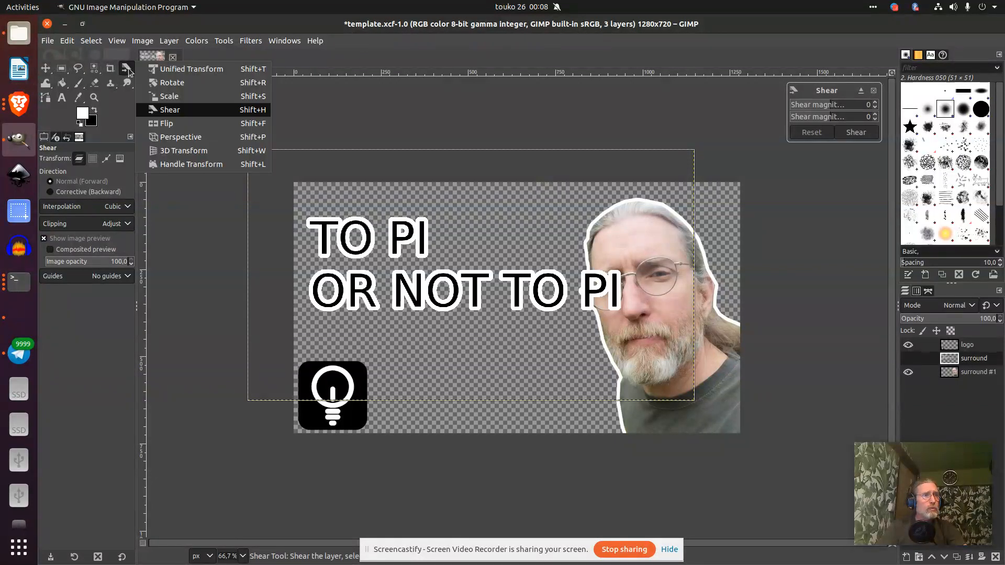
{"action": "left_click", "coordinate": [160, 71]}
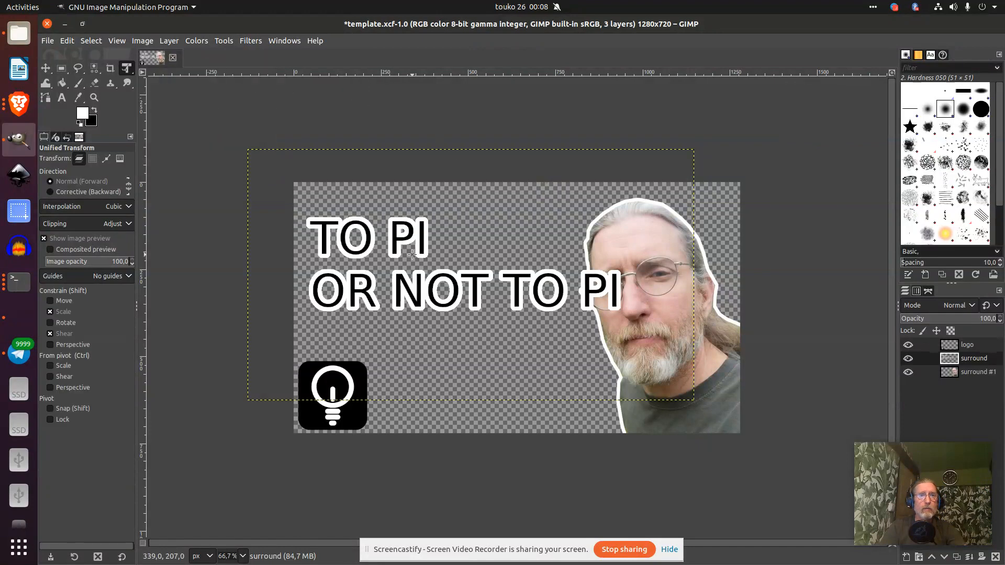
{"action": "left_click", "coordinate": [401, 239]}
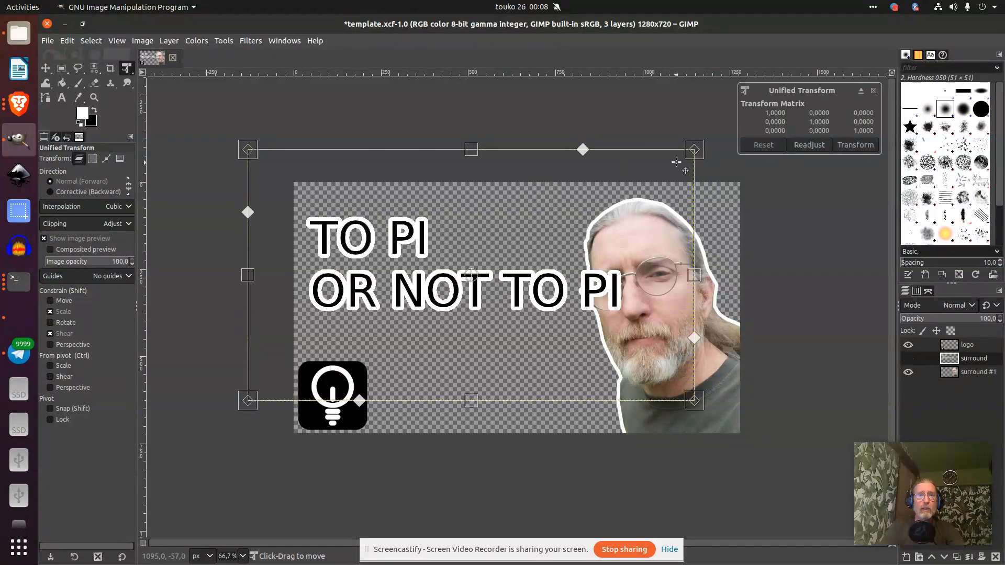
{"action": "left_click_drag", "start_coordinate": [703, 155], "coordinate": [753, 201]}
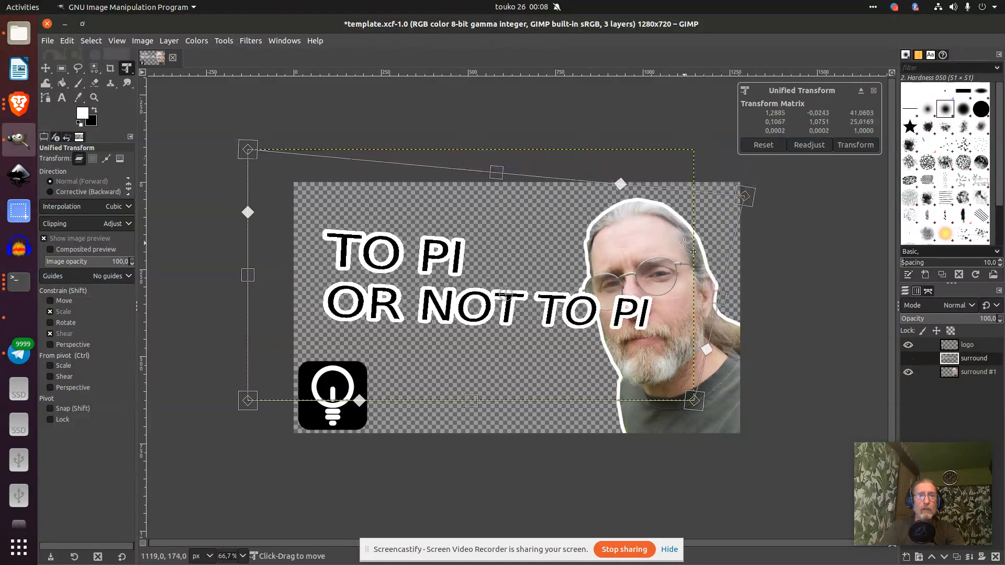
{"action": "left_click_drag", "start_coordinate": [694, 400], "coordinate": [643, 515]}
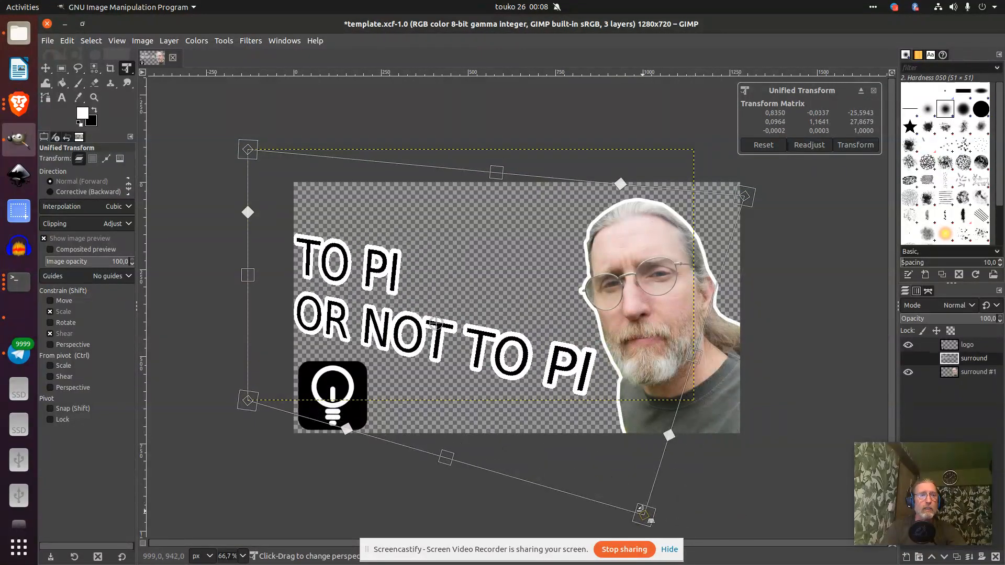
{"action": "left_click_drag", "start_coordinate": [744, 198], "coordinate": [642, 149]}
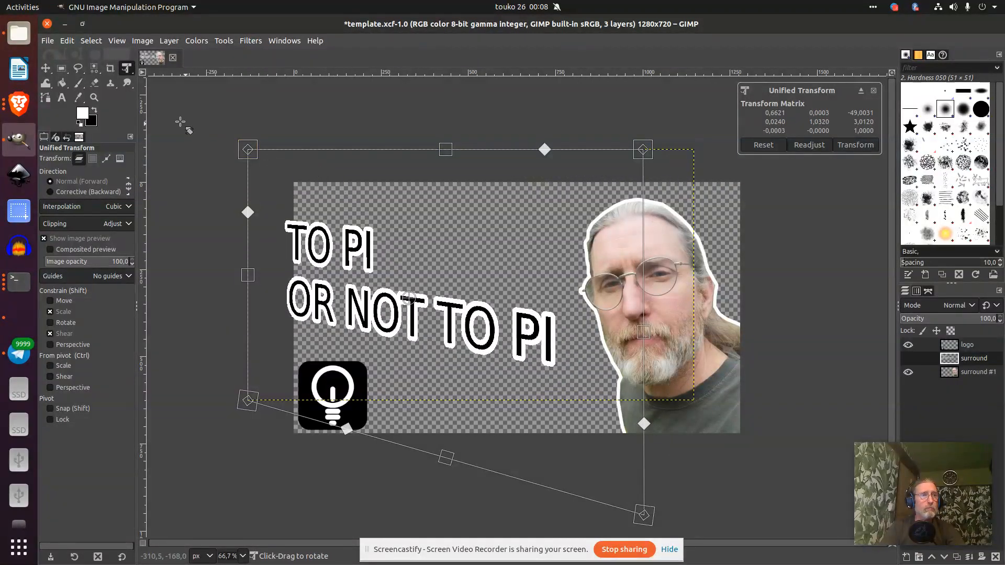
{"action": "key", "text": "m"}
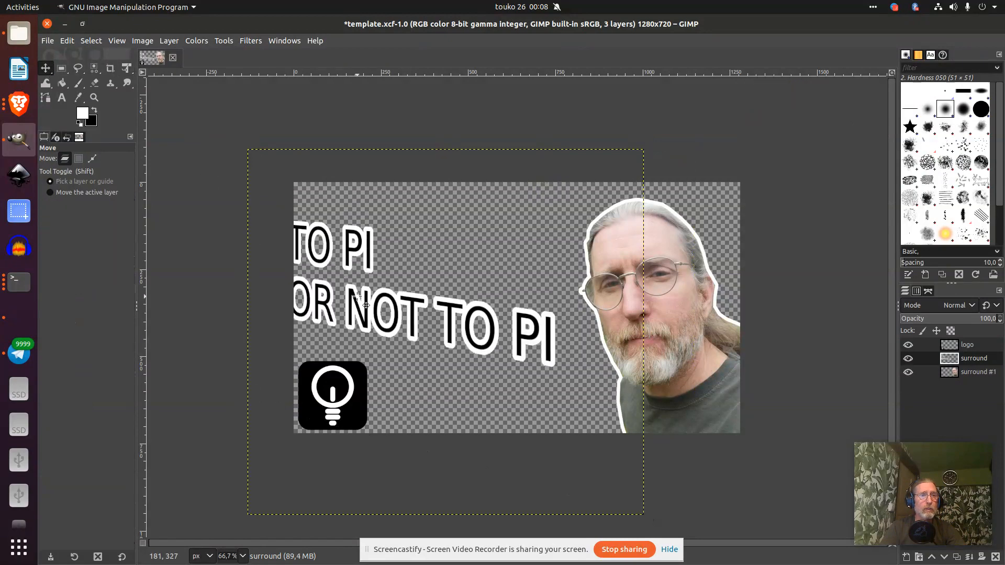
{"action": "left_click_drag", "start_coordinate": [361, 295], "coordinate": [384, 298]}
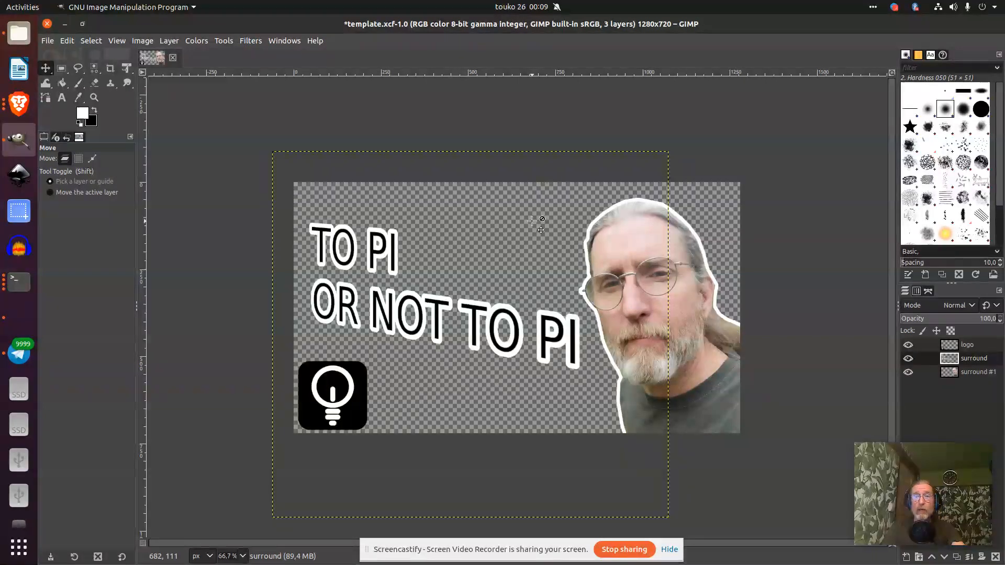
Import the Pexels berry tart photo from the pictures folder as a layer converted to built-in sRGB, and place it beneath all other layers
{"action": "left_click", "coordinate": [48, 40]}
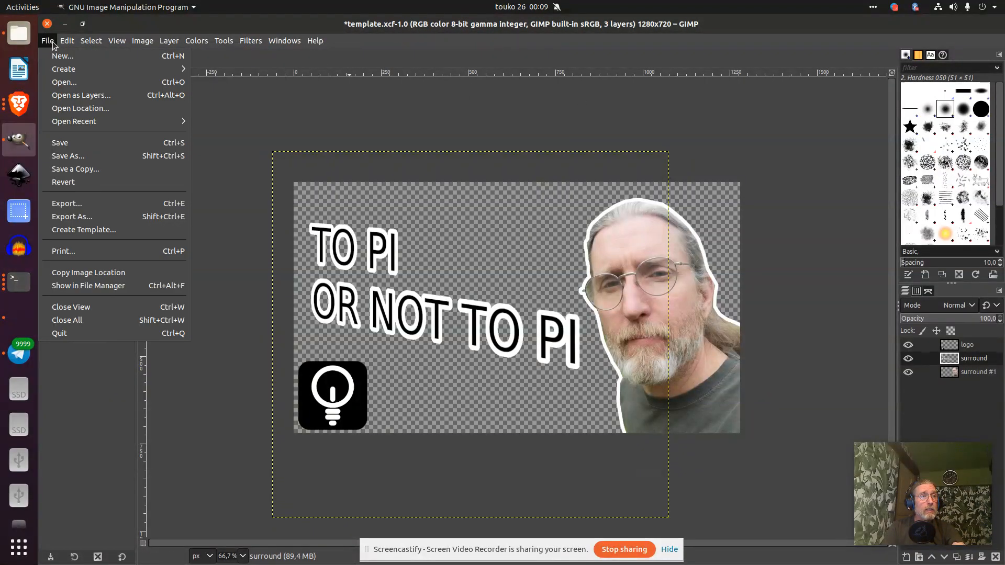
{"action": "left_click", "coordinate": [74, 96]}
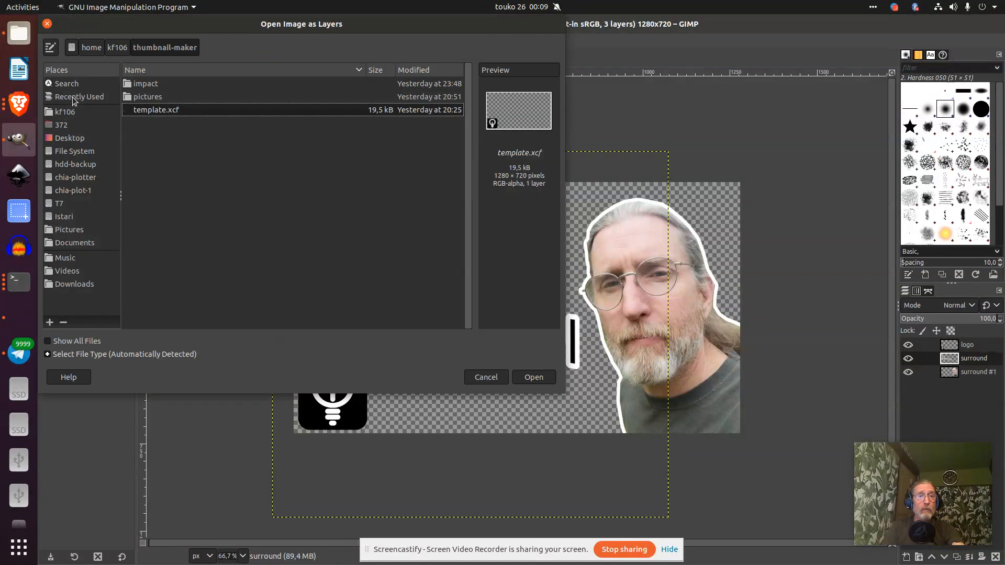
{"action": "left_click", "coordinate": [139, 97]}
{"action": "double_click", "coordinate": [139, 96]}
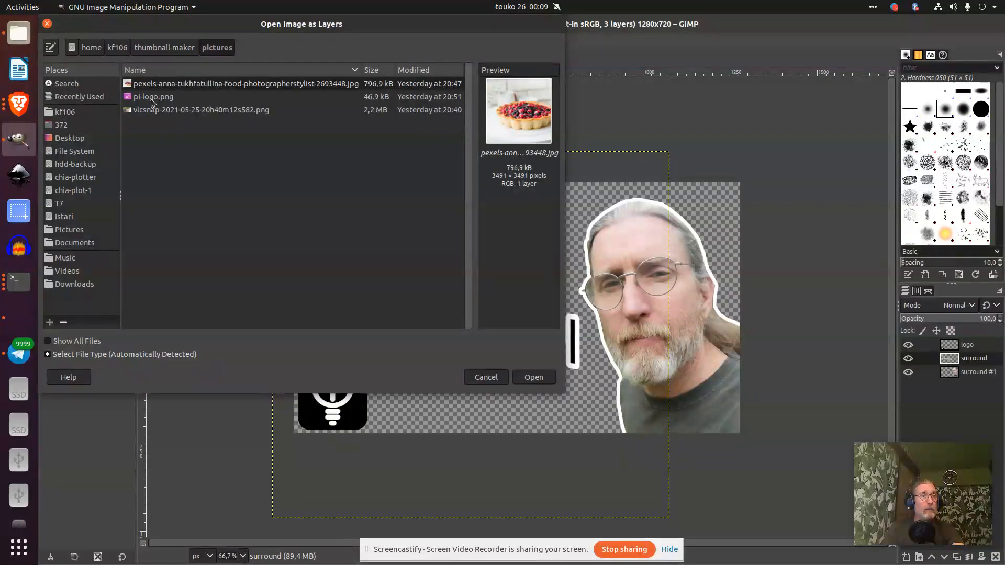
{"action": "double_click", "coordinate": [173, 85]}
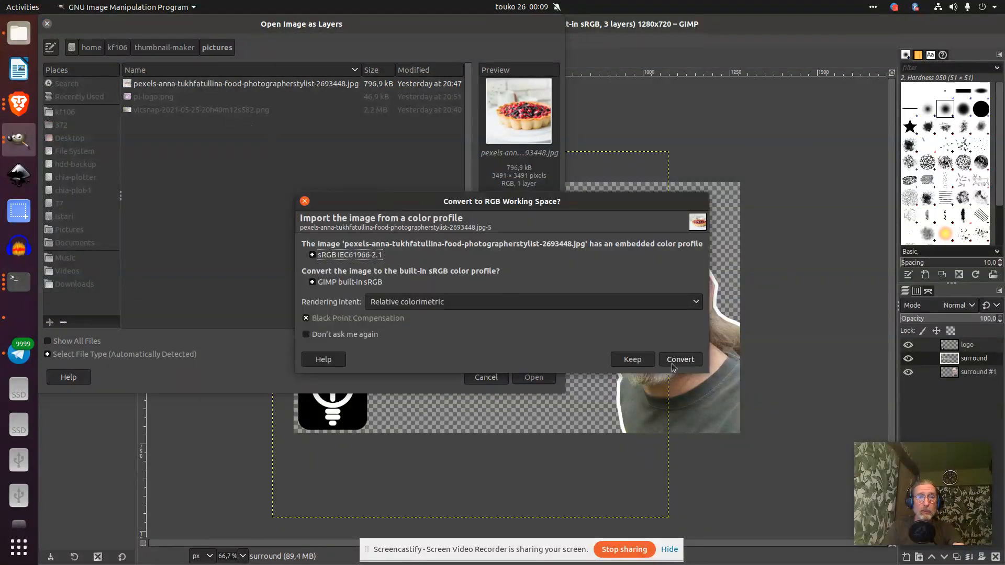
{"action": "left_click", "coordinate": [675, 364]}
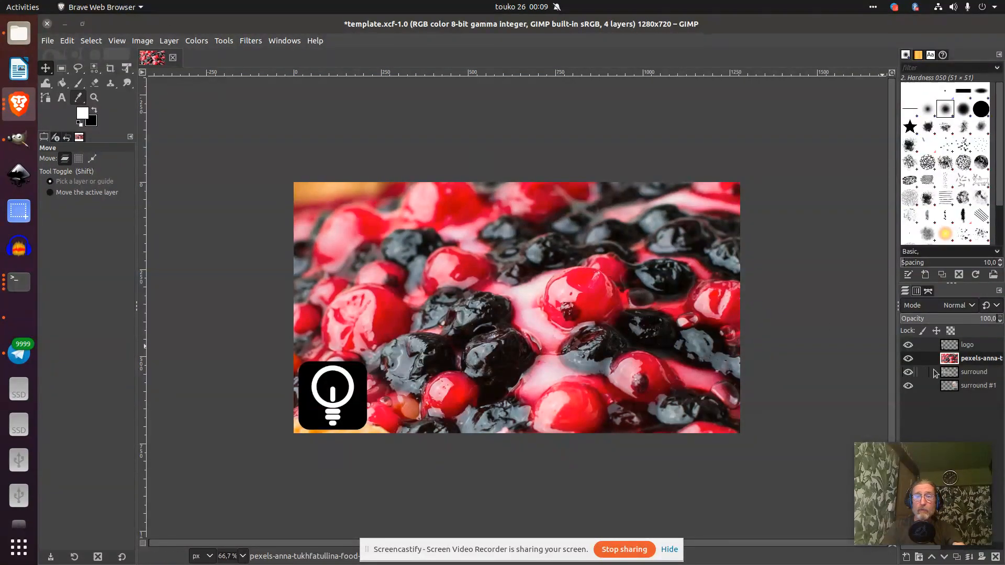
{"action": "left_click_drag", "start_coordinate": [974, 362], "coordinate": [978, 398]}
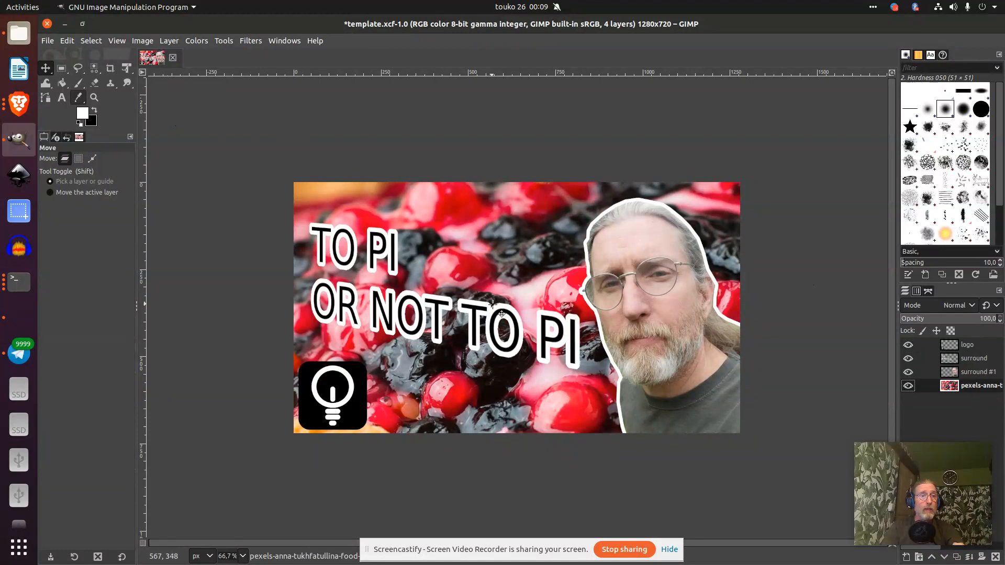
Scale the berry tart layer proportionally to 45% with cubic interpolation and reposition it so the pie sits behind the title and man
{"action": "left_click", "coordinate": [169, 42]}
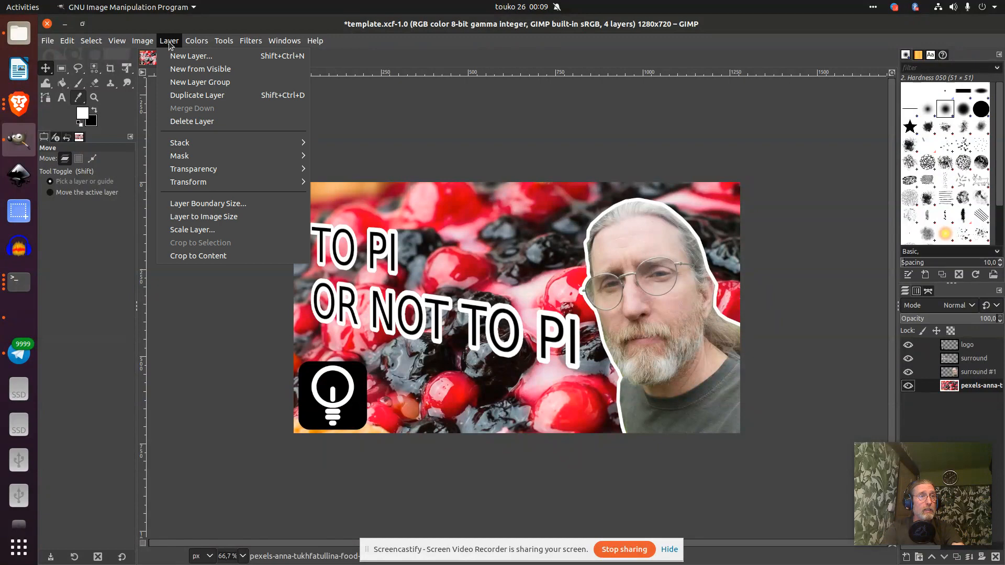
{"action": "left_click", "coordinate": [192, 229]}
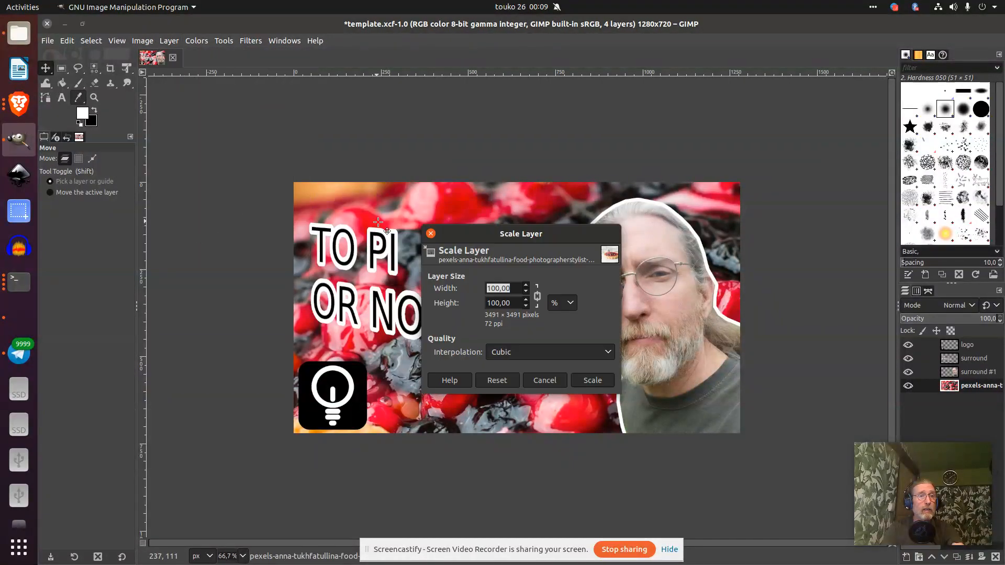
{"action": "double_click", "coordinate": [495, 287]}
{"action": "type", "text": "45"}
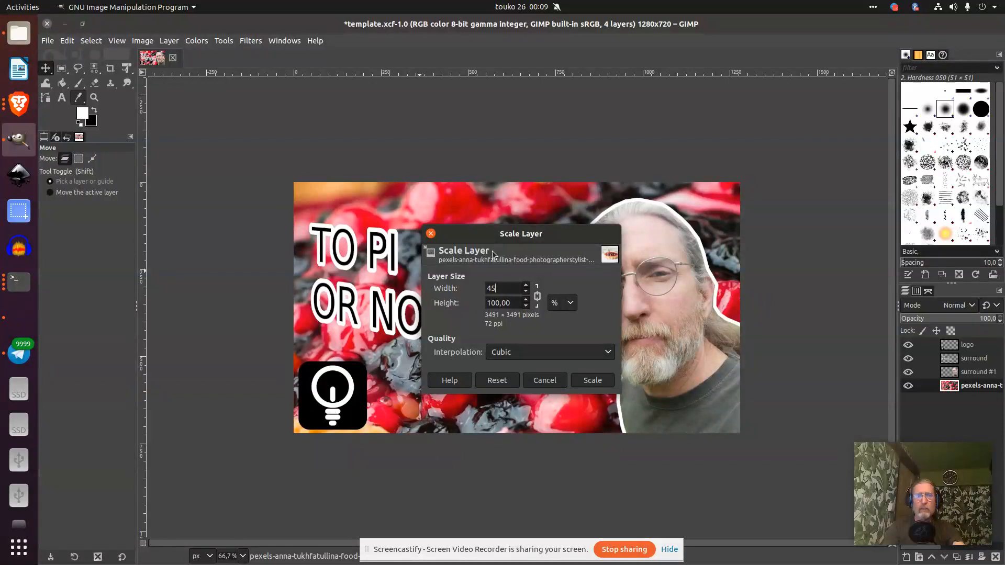
{"action": "left_click", "coordinate": [498, 302]}
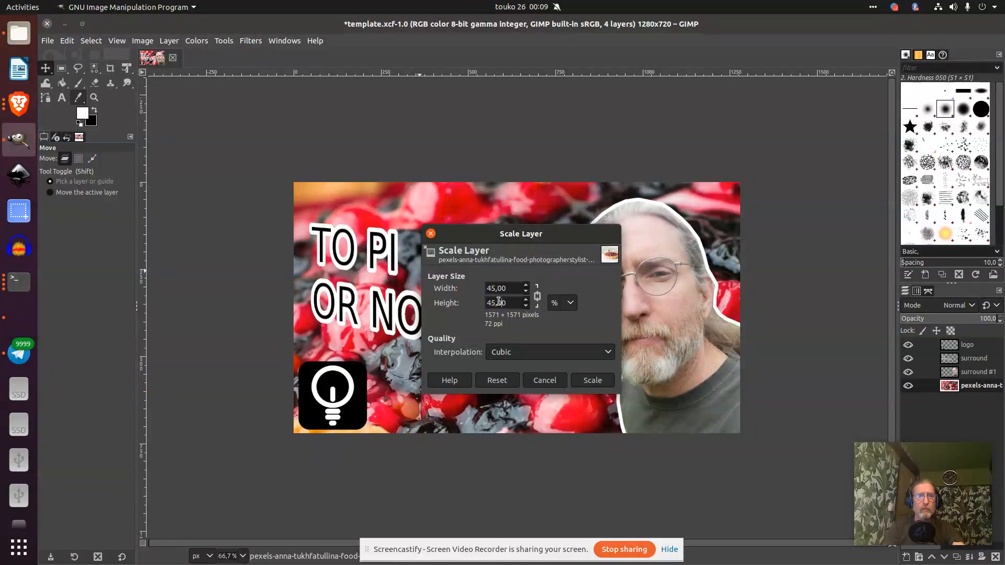
{"action": "left_click", "coordinate": [591, 380]}
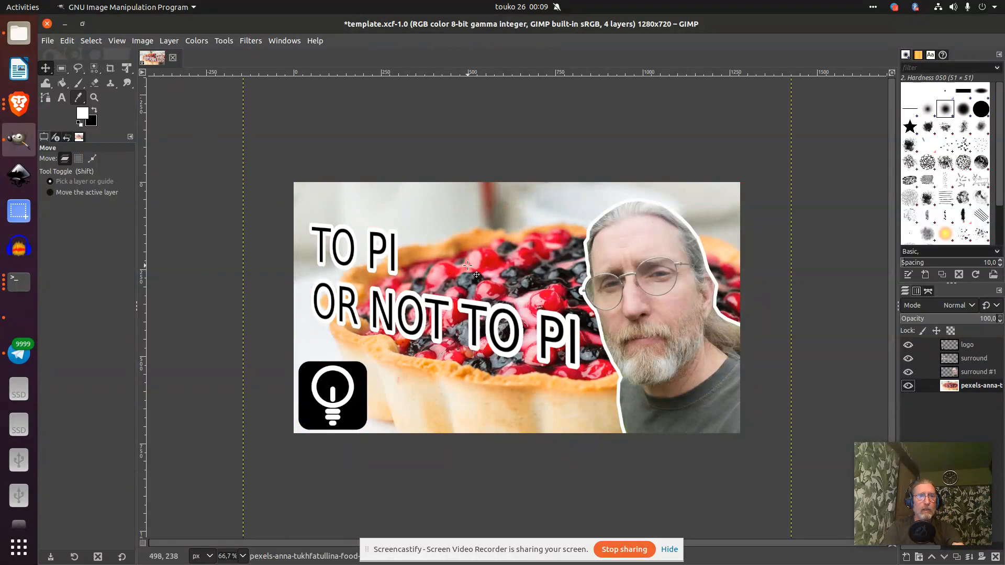
{"action": "left_click_drag", "start_coordinate": [467, 265], "coordinate": [442, 267]}
{"action": "left_click_drag", "start_coordinate": [451, 276], "coordinate": [472, 286]}
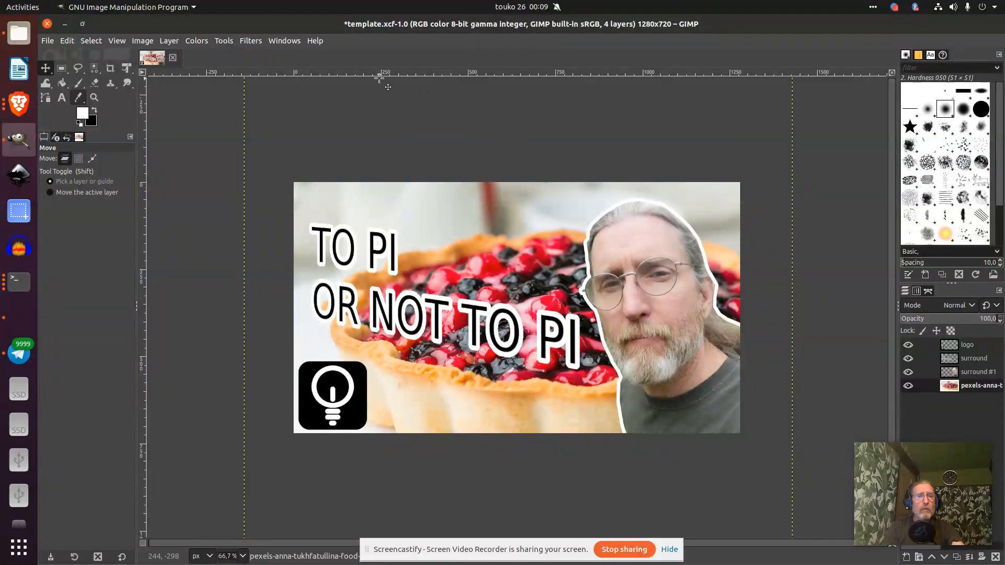
Darken the berry tart layer with Brightness-Contrast, setting the brightness to -103
{"action": "left_click", "coordinate": [204, 42]}
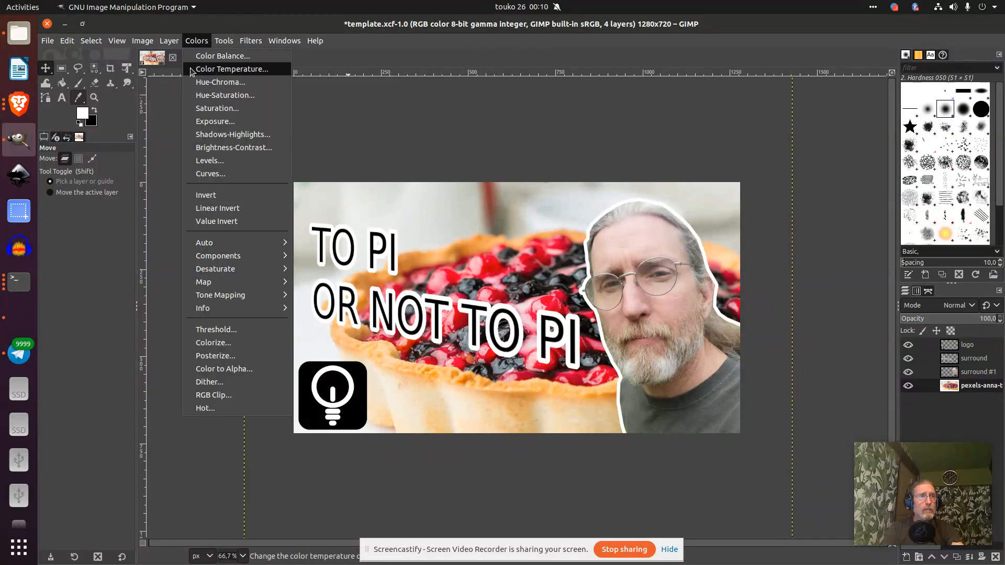
{"action": "left_click", "coordinate": [212, 147]}
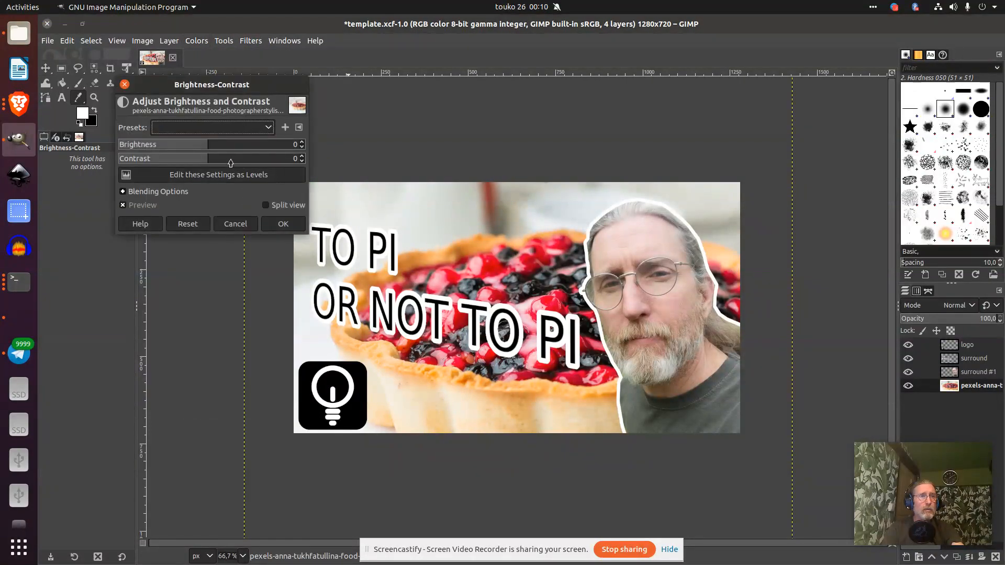
{"action": "left_click_drag", "start_coordinate": [207, 150], "coordinate": [137, 147]}
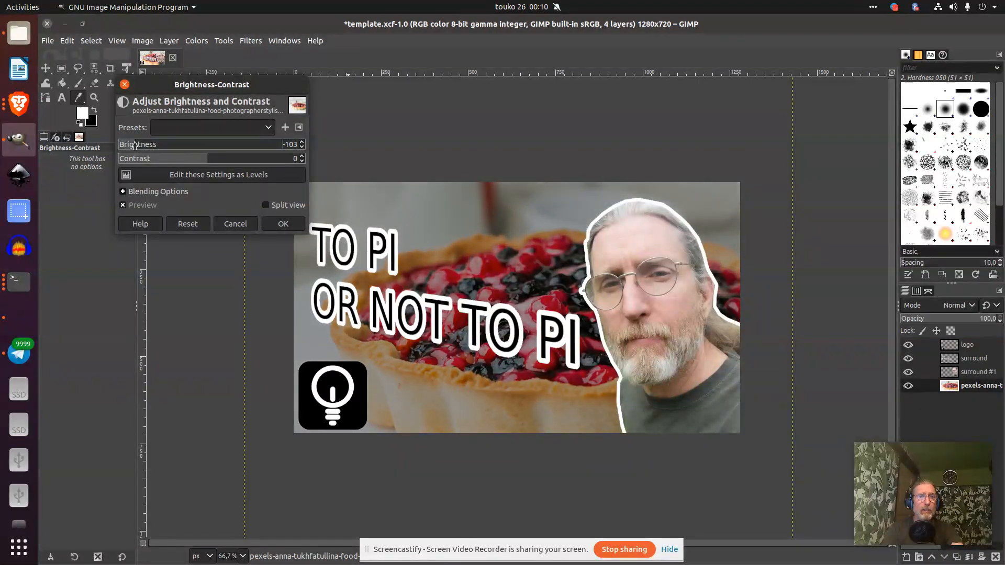
{"action": "left_click", "coordinate": [282, 224]}
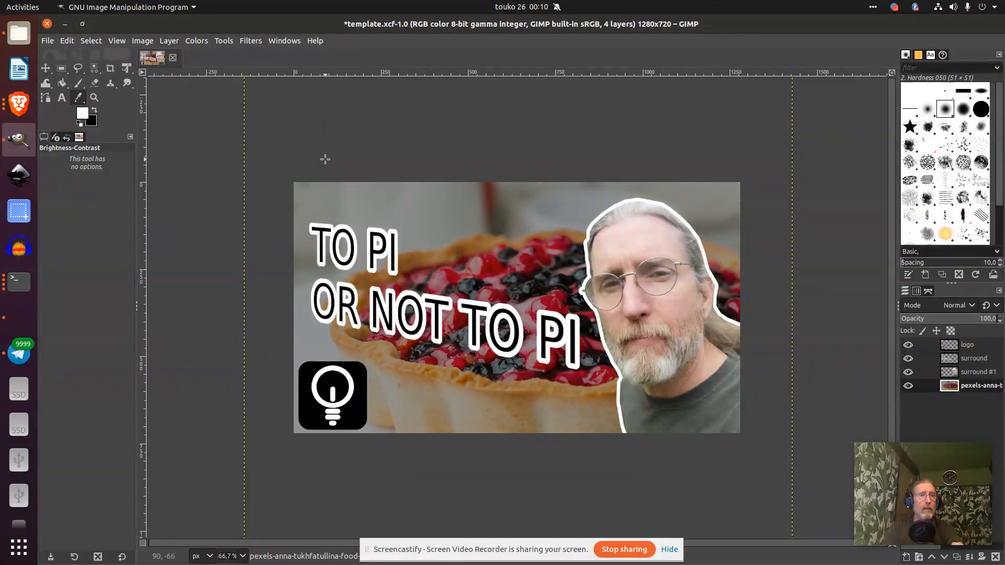
Shift the berry tart layer's colours with Hue-Chroma, trying a hue of 105.70 and applying -26.16
{"action": "left_click", "coordinate": [200, 42]}
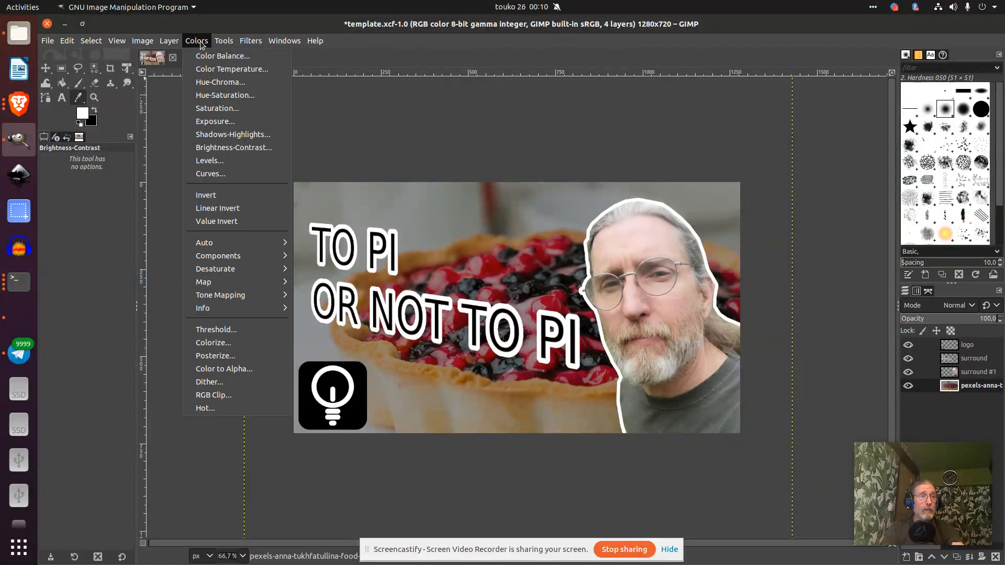
{"action": "left_click", "coordinate": [211, 83]}
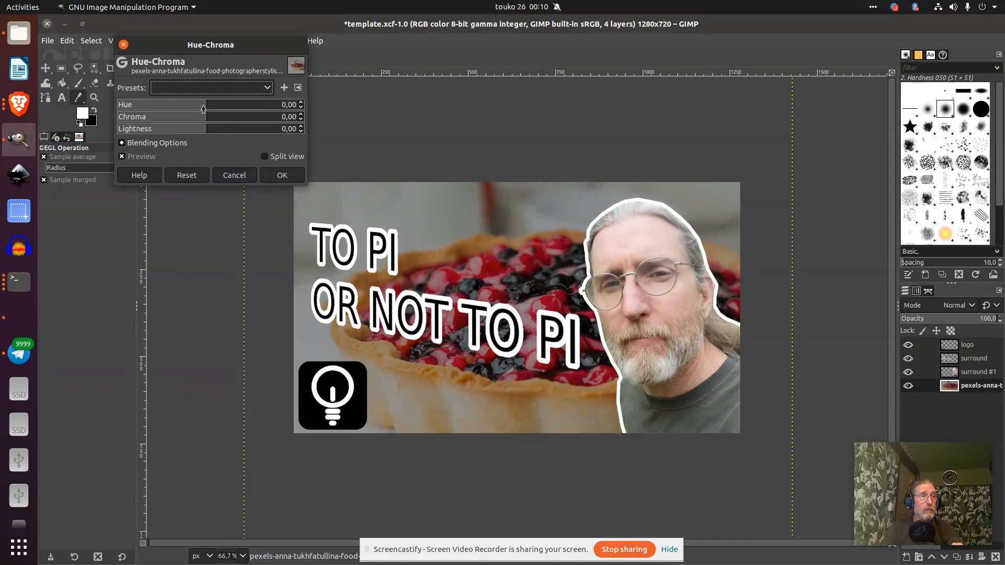
{"action": "left_click_drag", "start_coordinate": [204, 109], "coordinate": [263, 111]}
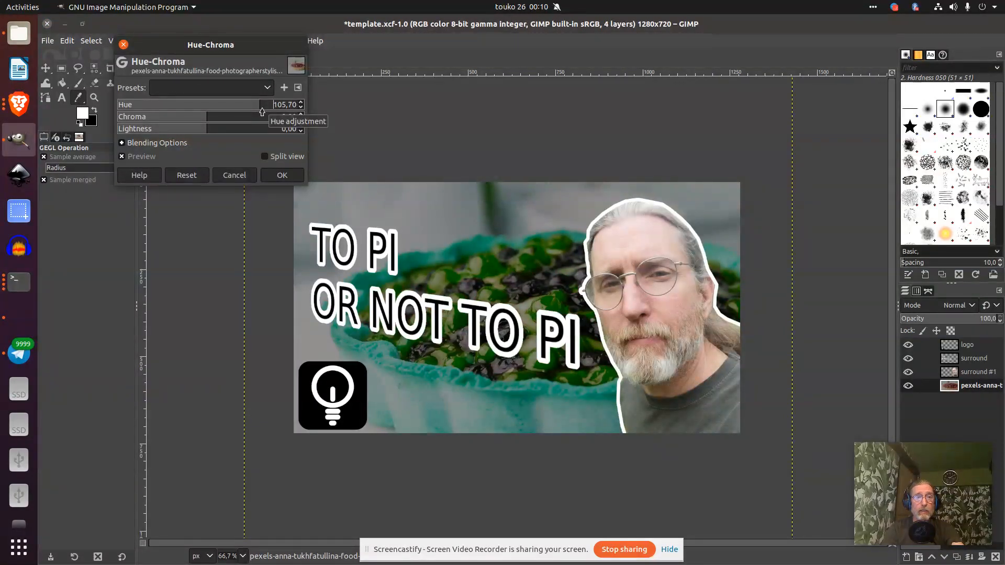
{"action": "left_click_drag", "start_coordinate": [262, 111], "coordinate": [193, 107]}
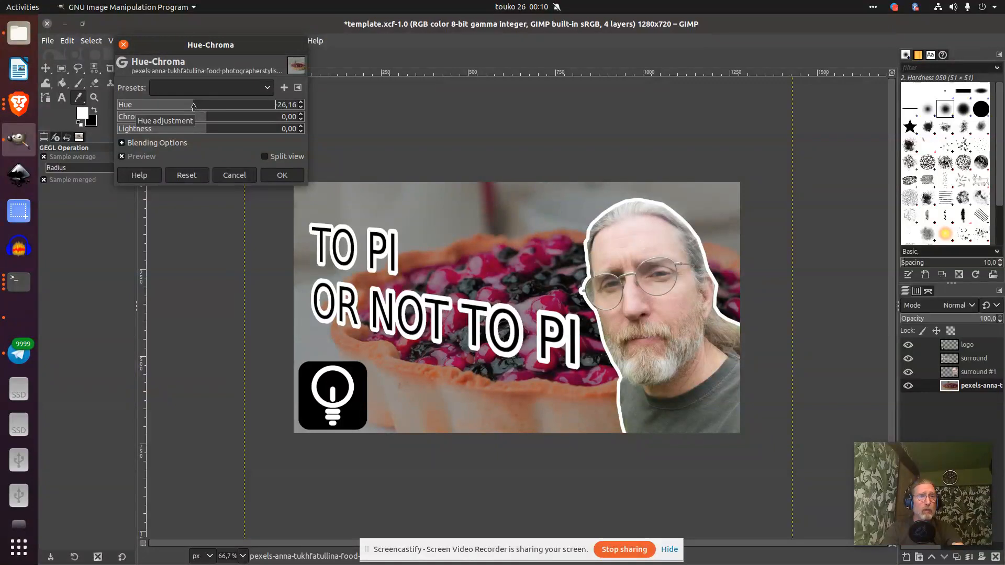
{"action": "left_click", "coordinate": [282, 175]}
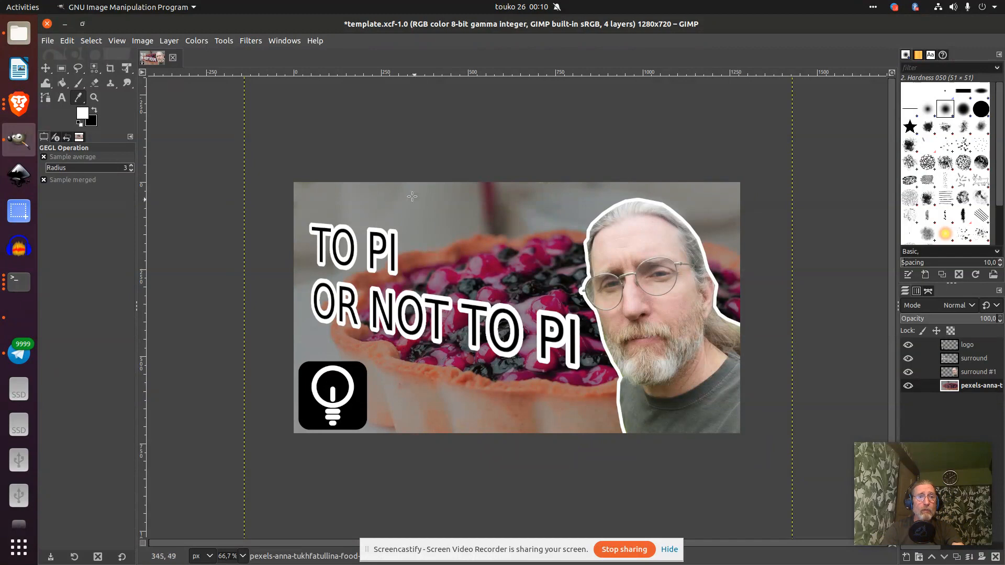
Export the thumbnail as pi.JPG into the thumbnail-maker folder at JPEG quality 90
{"action": "left_click", "coordinate": [47, 40]}
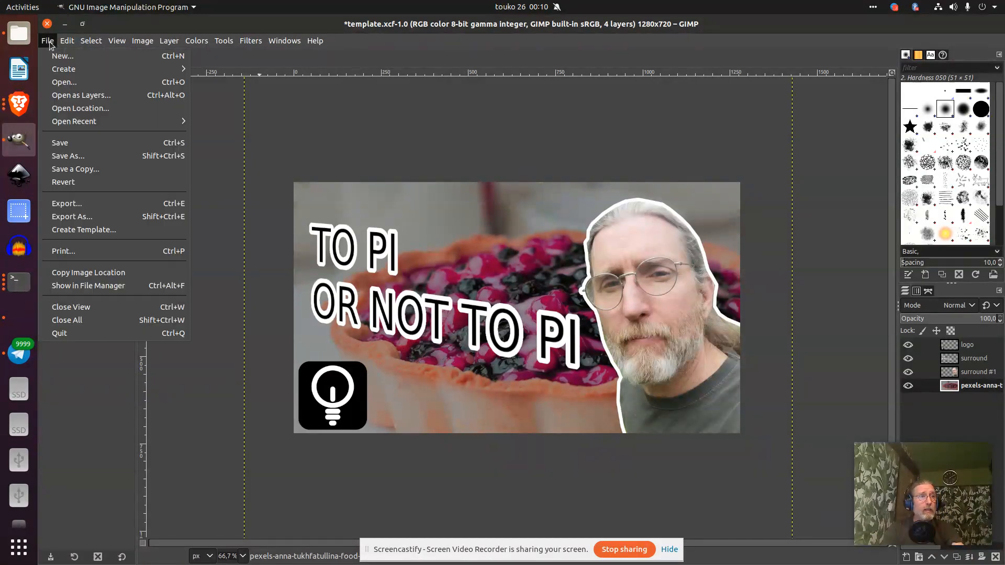
{"action": "left_click", "coordinate": [82, 217]}
{"action": "key", "text": "End"}
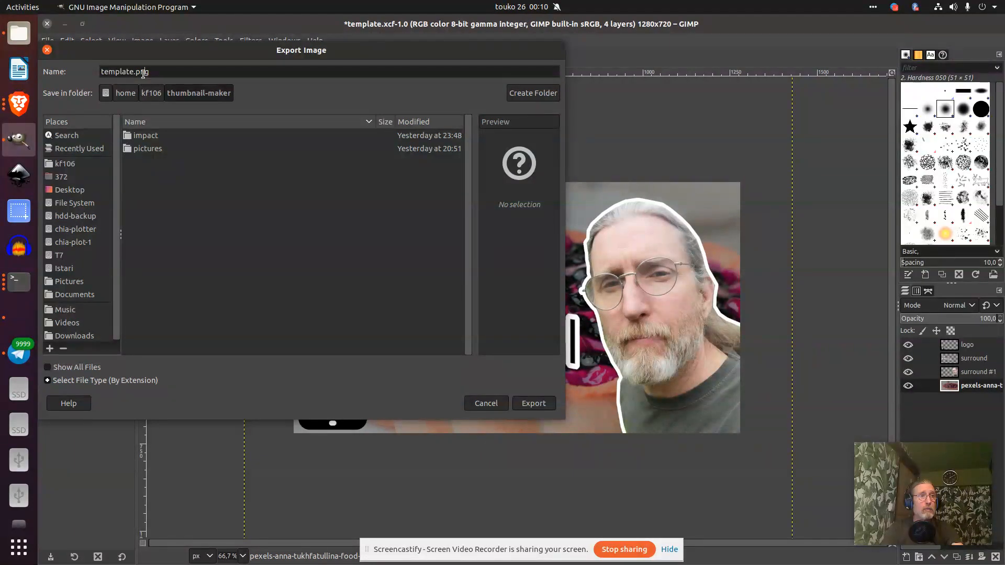
{"action": "key", "text": "BackSpace"}
{"action": "key", "text": "BackSpace"}
{"action": "key", "text": "BackSpace"}
{"action": "type", "text": "jPG"}
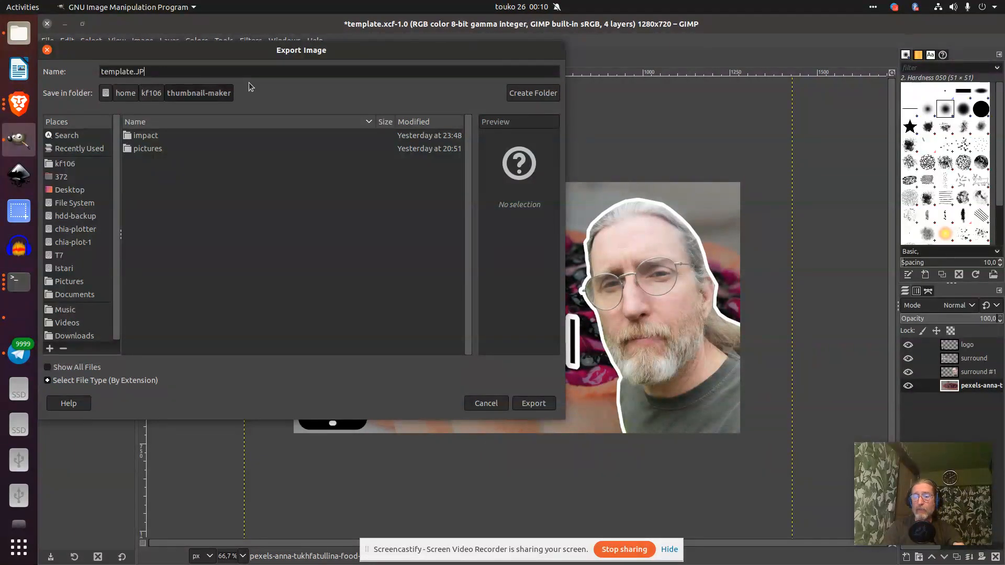
{"action": "double_click", "coordinate": [114, 74]}
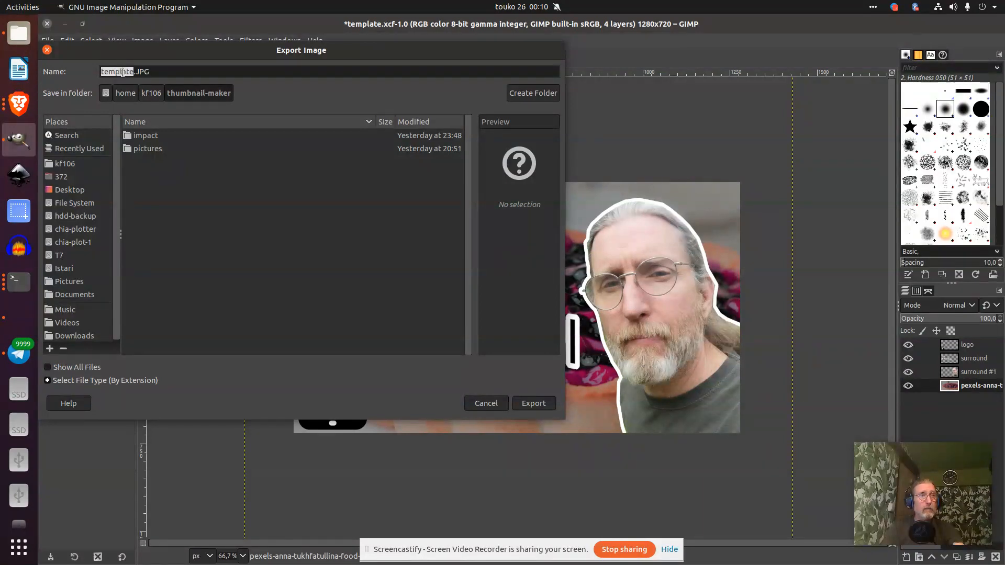
{"action": "type", "text": "pi"}
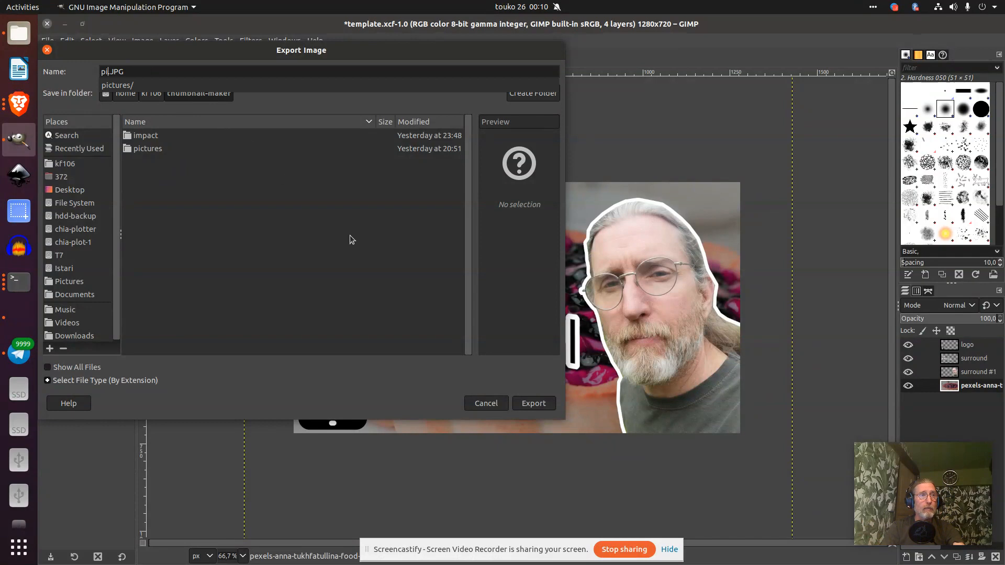
{"action": "left_click", "coordinate": [529, 401]}
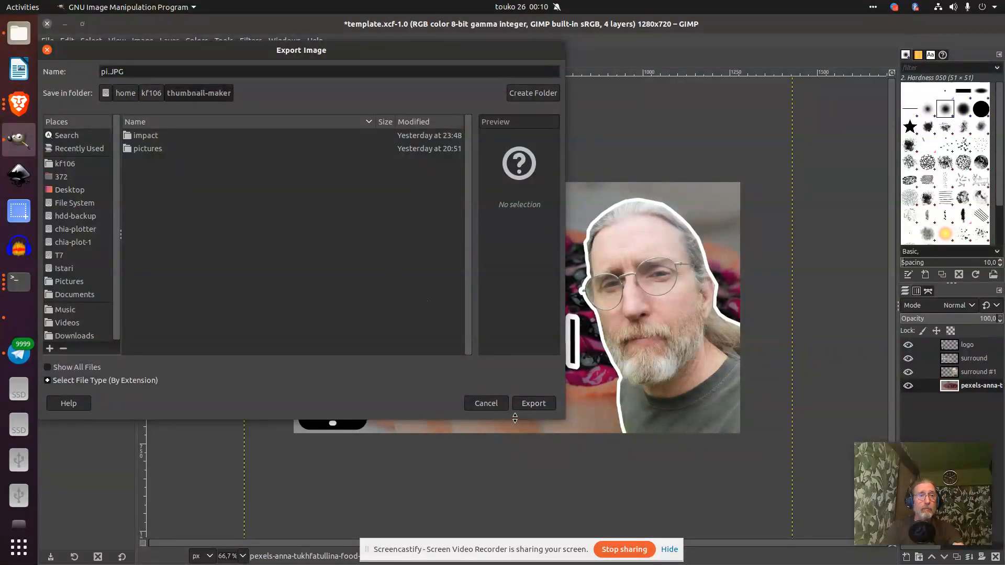
{"action": "left_click", "coordinate": [535, 407]}
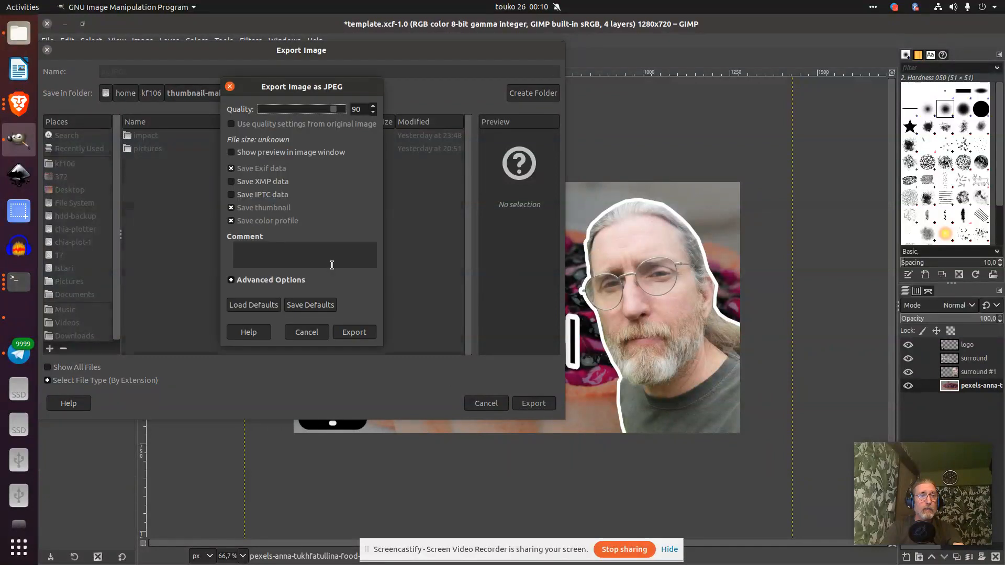
{"action": "left_click", "coordinate": [351, 330]}
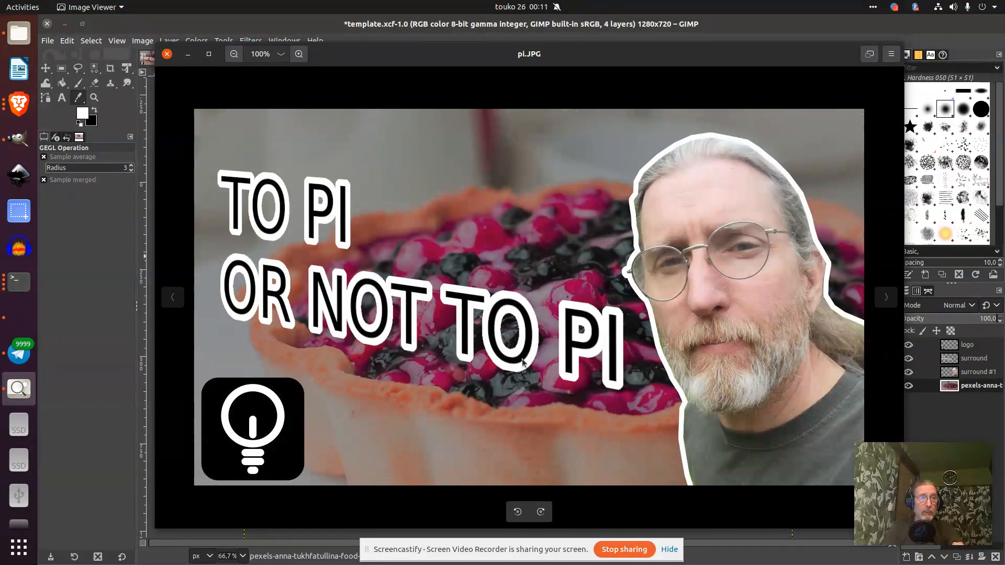
Check how the exported pi.JPG reads at a small size by shrinking the image viewer window, and close the viewer
{"action": "left_click_drag", "start_coordinate": [652, 51], "coordinate": [569, 40]}
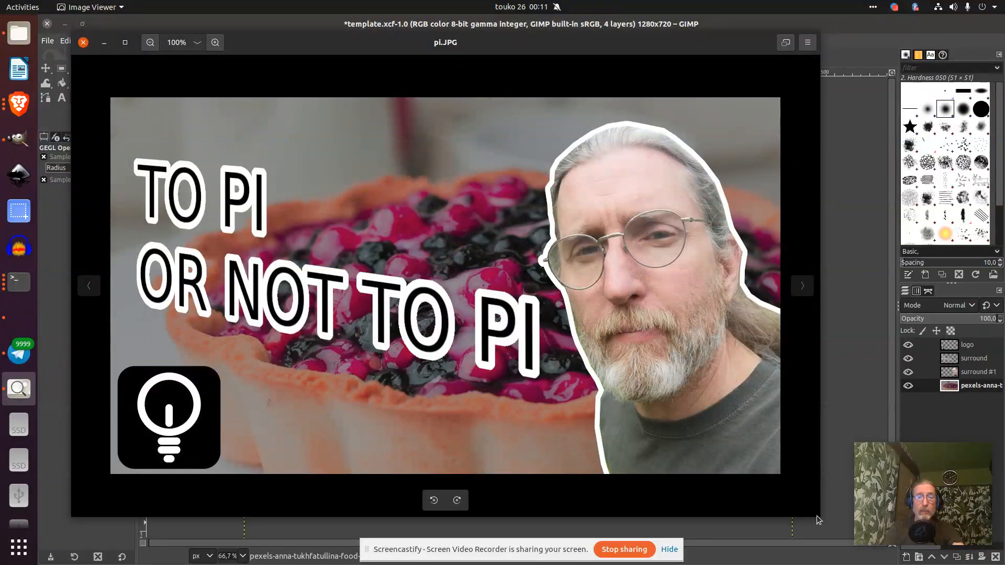
{"action": "left_click_drag", "start_coordinate": [814, 518], "coordinate": [204, 230]}
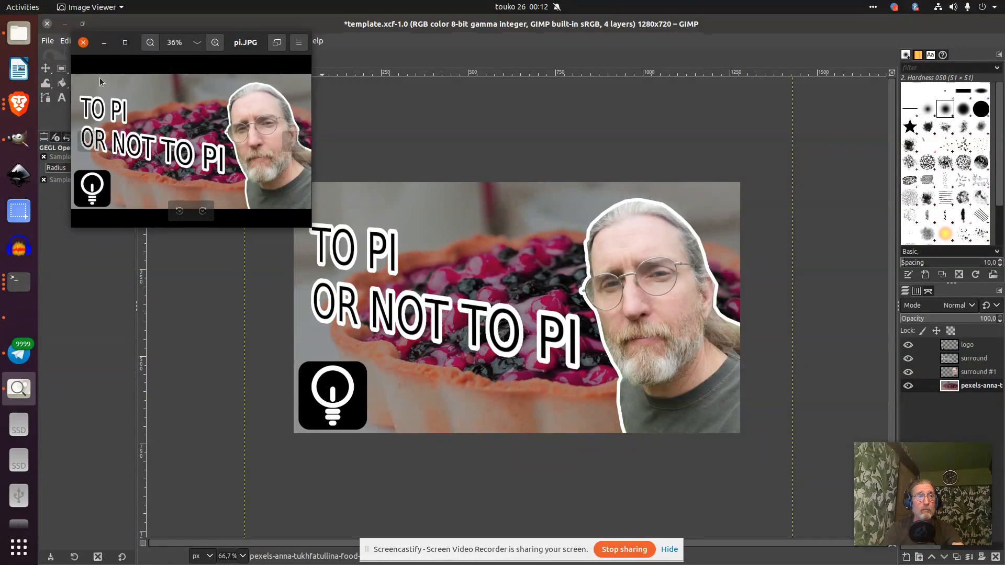
{"action": "left_click", "coordinate": [83, 42]}
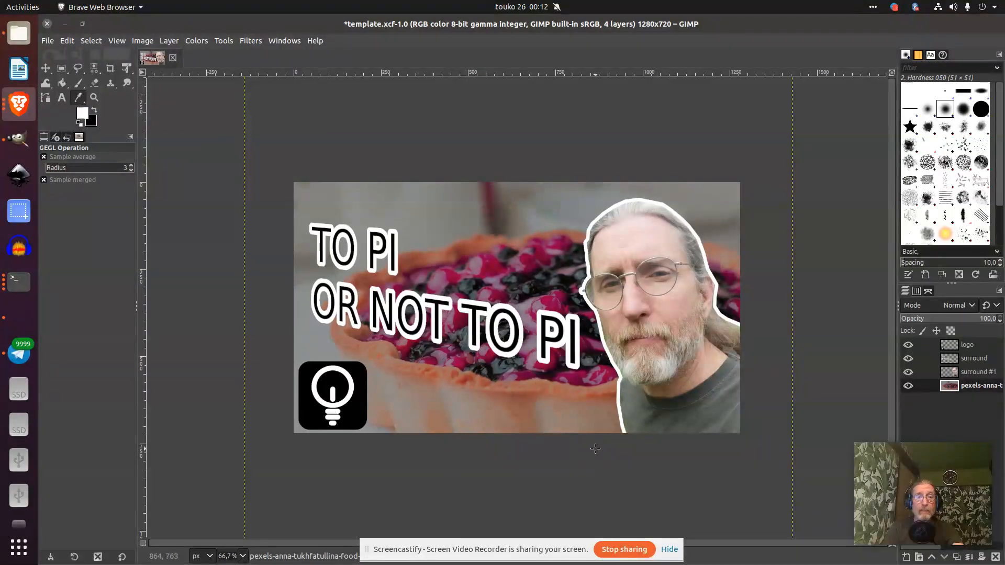